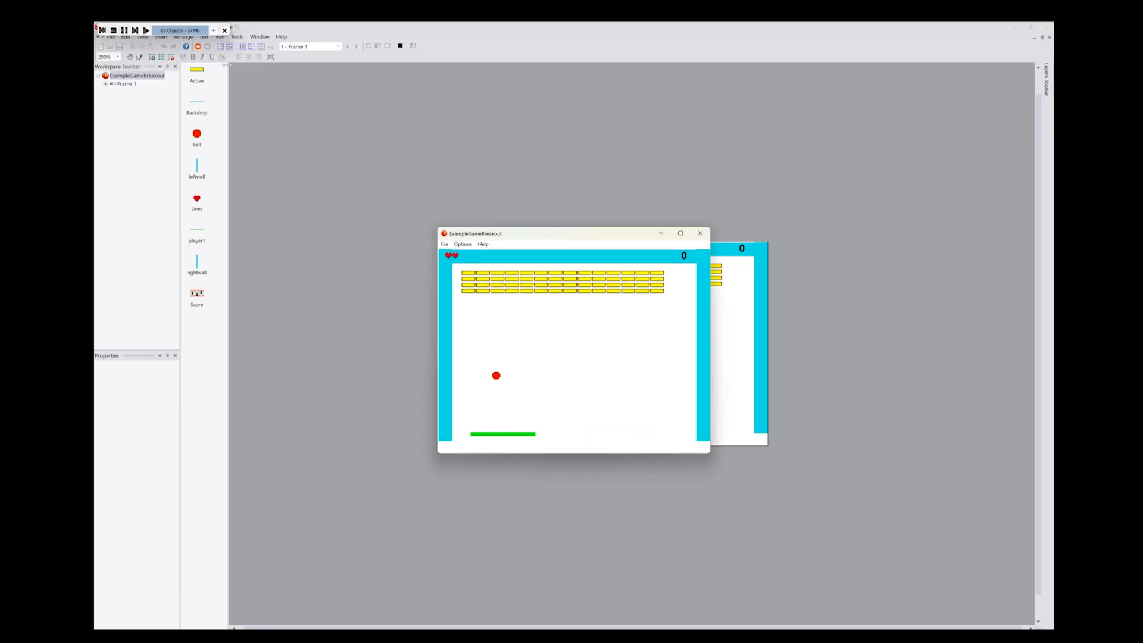
# Step: Playtest the running Breakout game, moving the paddle to keep the ball bouncing into the yellow bricks
pyautogui.press('Left')
pyautogui.press('Right')
pyautogui.press('Left')
pyautogui.press('Right')
pyautogui.press('Left')
pyautogui.press('Left')
pyautogui.press('Right')
pyautogui.press('Left')
pyautogui.press('Right')
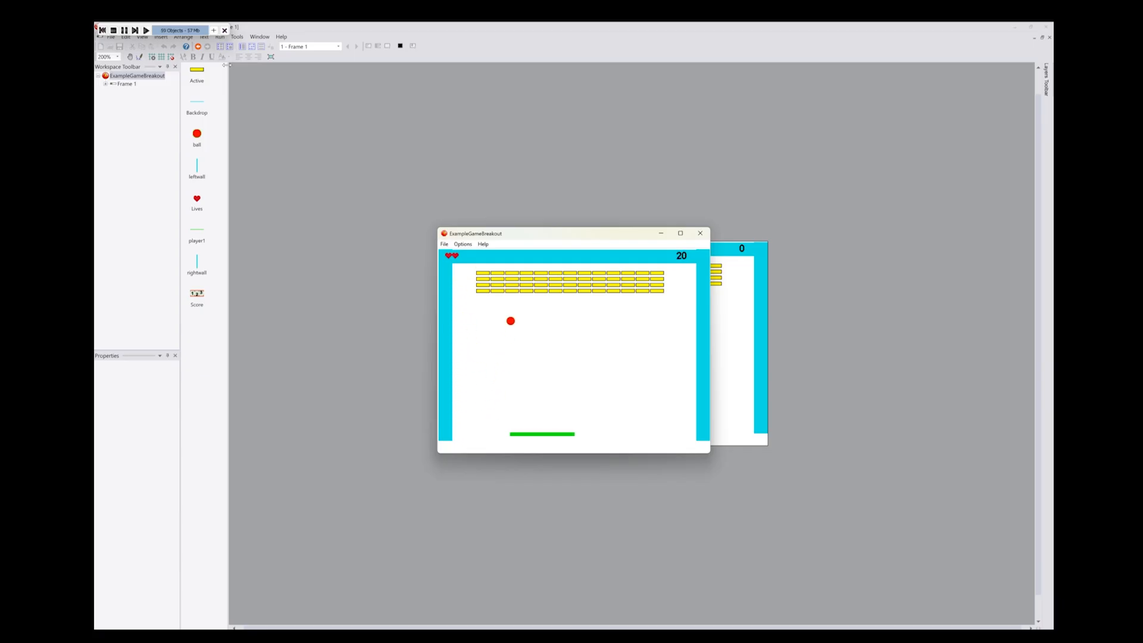
pyautogui.press('Left')
pyautogui.press('Right')
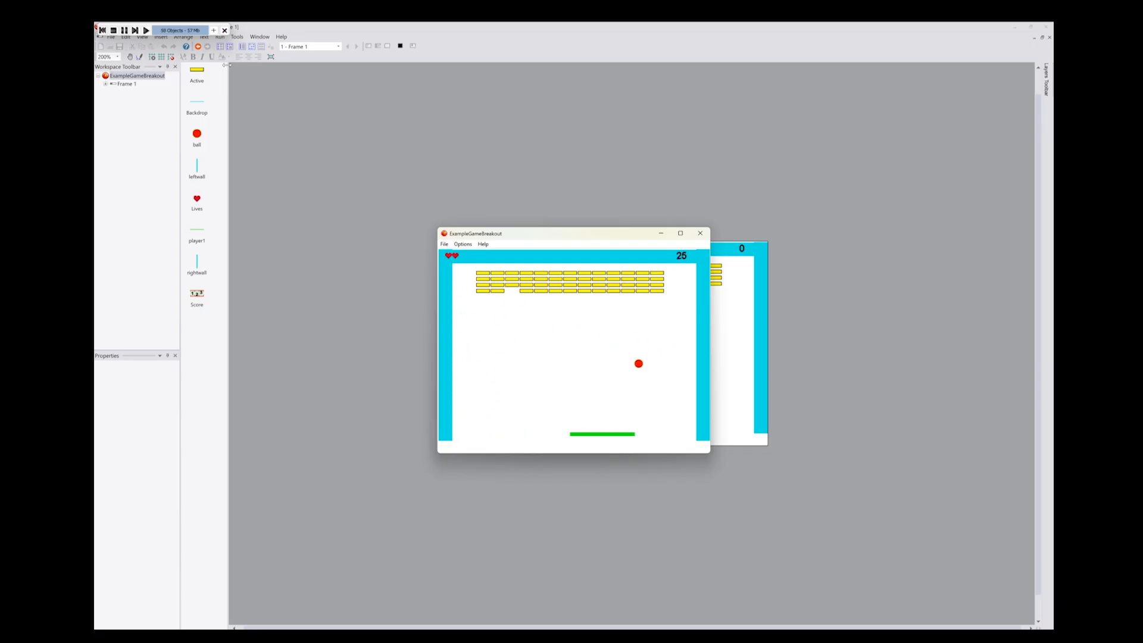
pyautogui.press('Left')
pyautogui.press('Right')
pyautogui.press('Right')
pyautogui.press('Left')
pyautogui.press('Left')
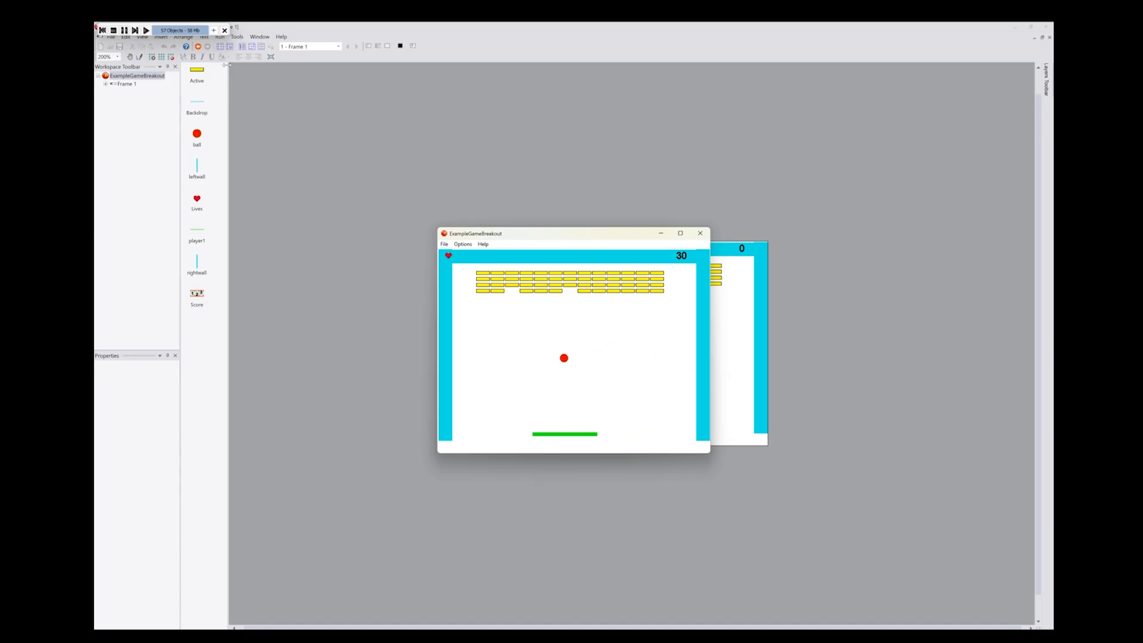
pyautogui.press('Right')
pyautogui.press('Left')
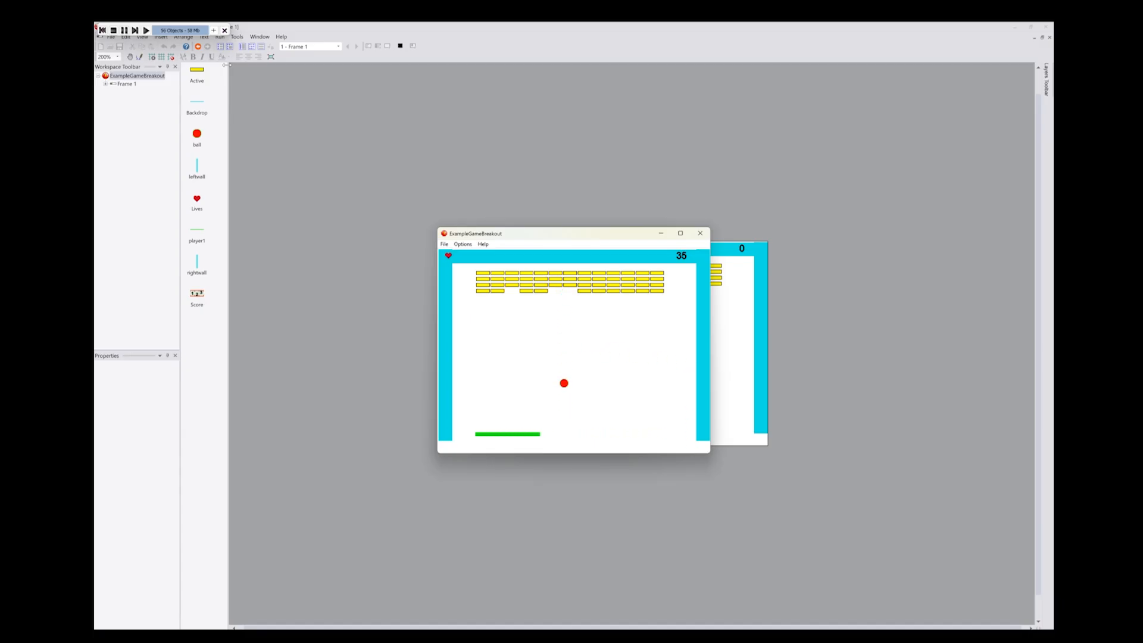
pyautogui.press('Right')
pyautogui.press('Right')
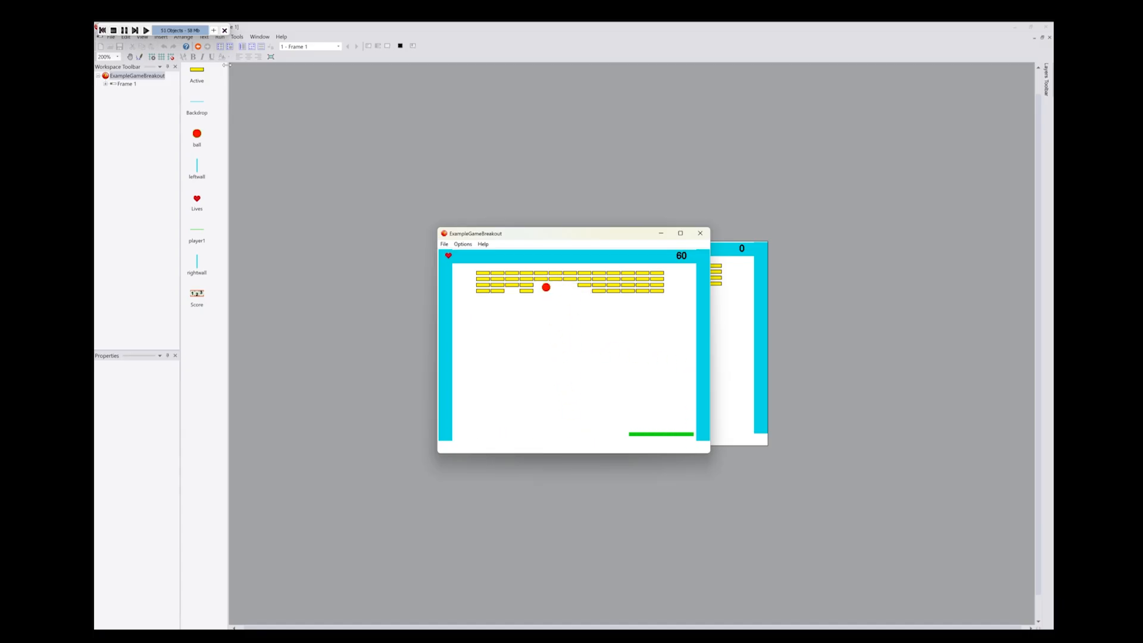
pyautogui.press('Left')
pyautogui.press('Right')
pyautogui.press('Left')
pyautogui.press('Left')
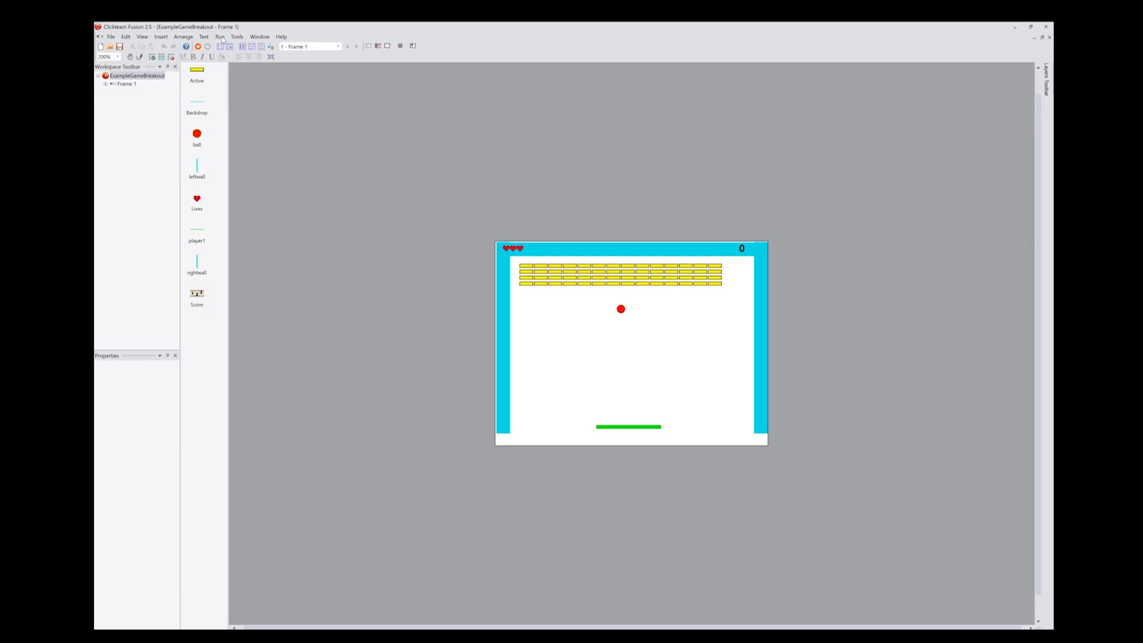
# Step: Run the game again from the frame editor, play another round with the paddle, and close the game window
pyautogui.click(220, 37)
pyautogui.click(237, 67)
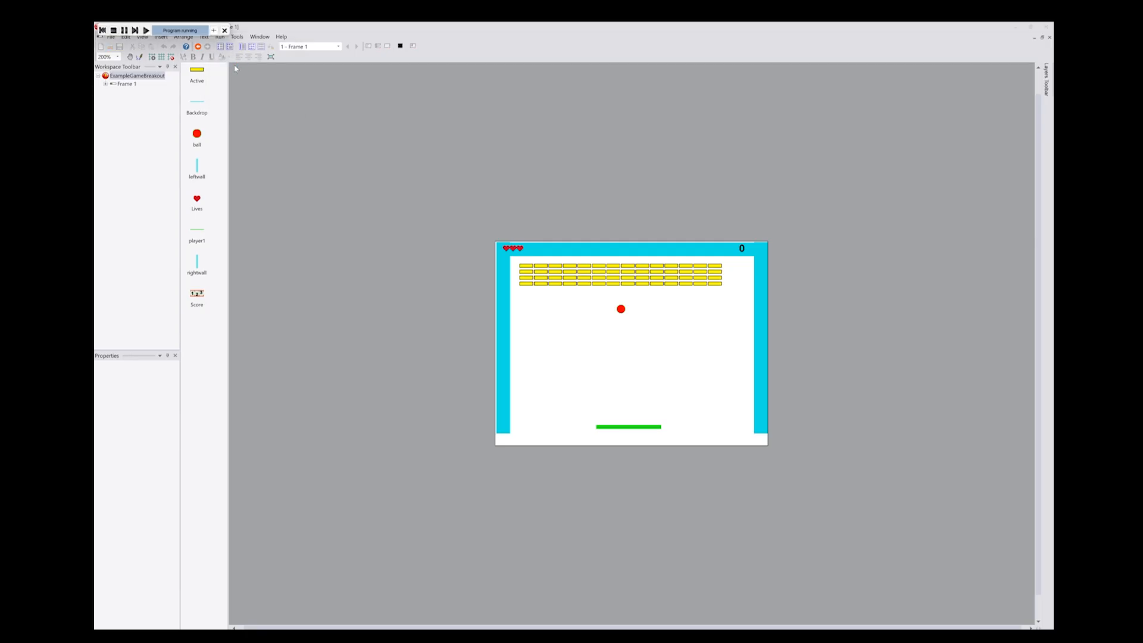
pyautogui.press('Right')
pyautogui.press('Left')
pyautogui.press('Left')
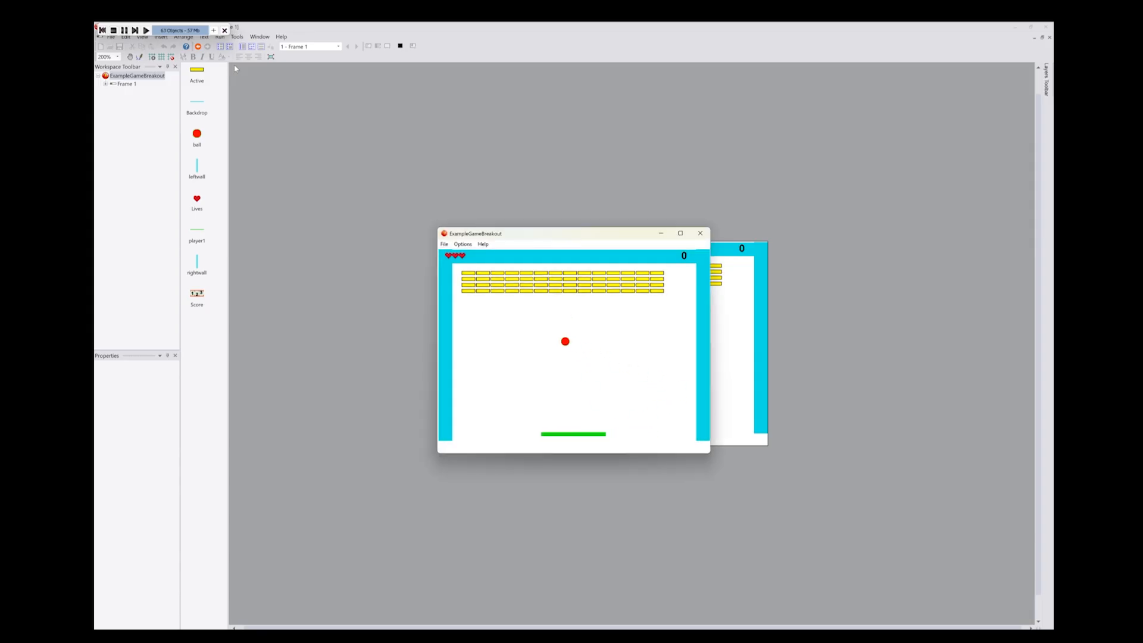
pyautogui.press('Right')
pyautogui.press('Left')
pyautogui.press('Right')
pyautogui.press('Right')
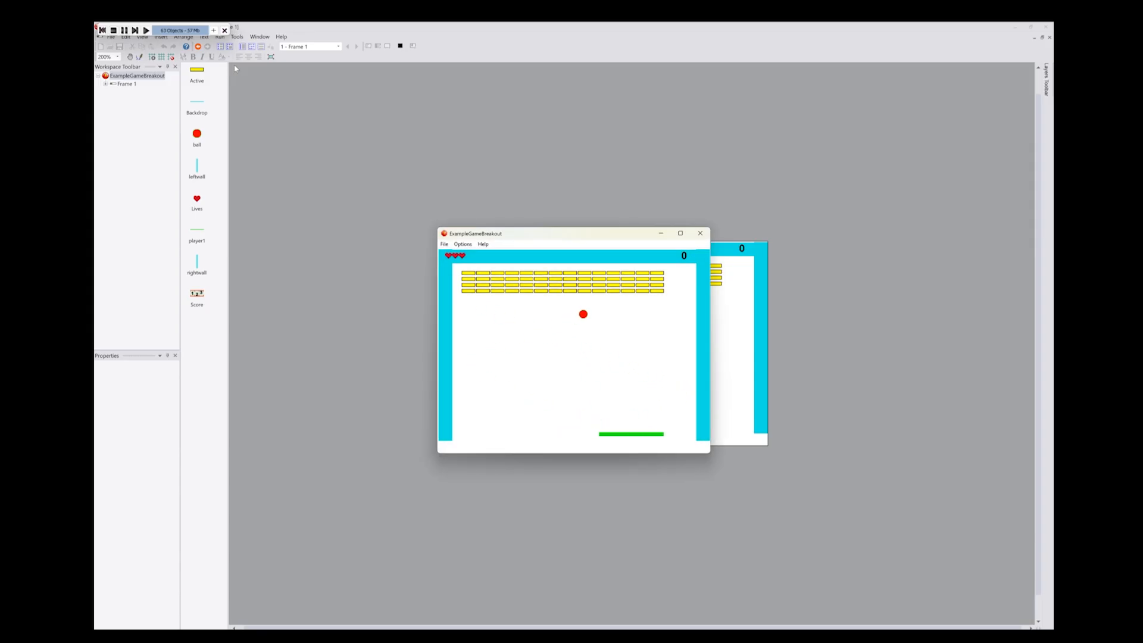
pyautogui.press('Left')
pyautogui.press('Left')
pyautogui.press('Right')
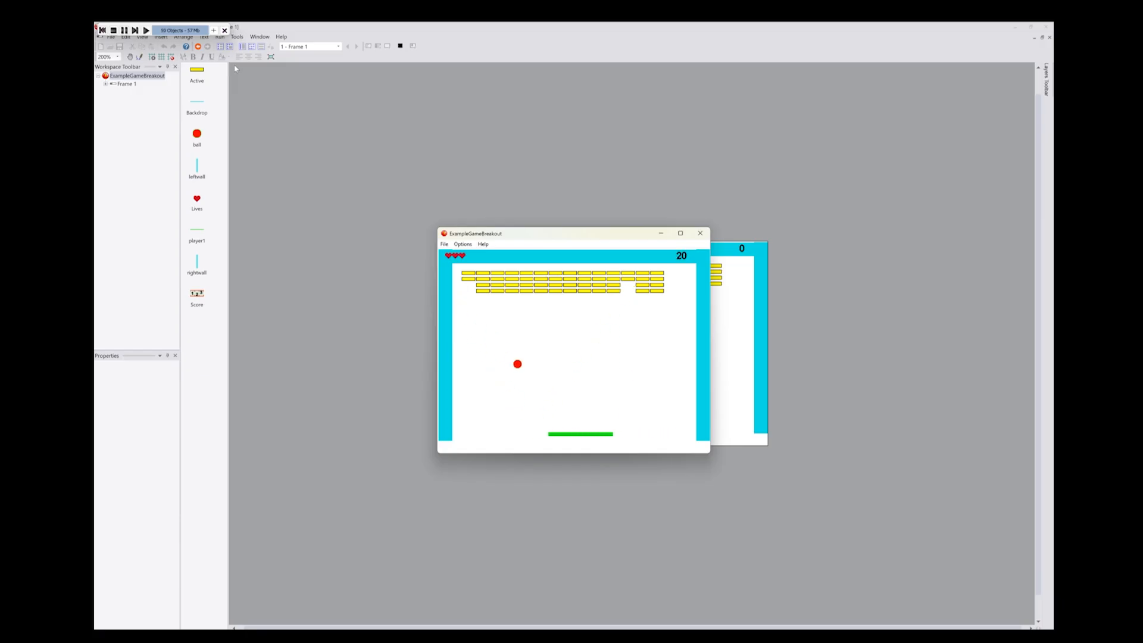
pyautogui.press('Right')
pyautogui.press('Left')
pyautogui.press('Left')
pyautogui.press('Right')
pyautogui.press('Left')
pyautogui.press('Right')
pyautogui.press('Left')
pyautogui.press('Right')
pyautogui.press('Left')
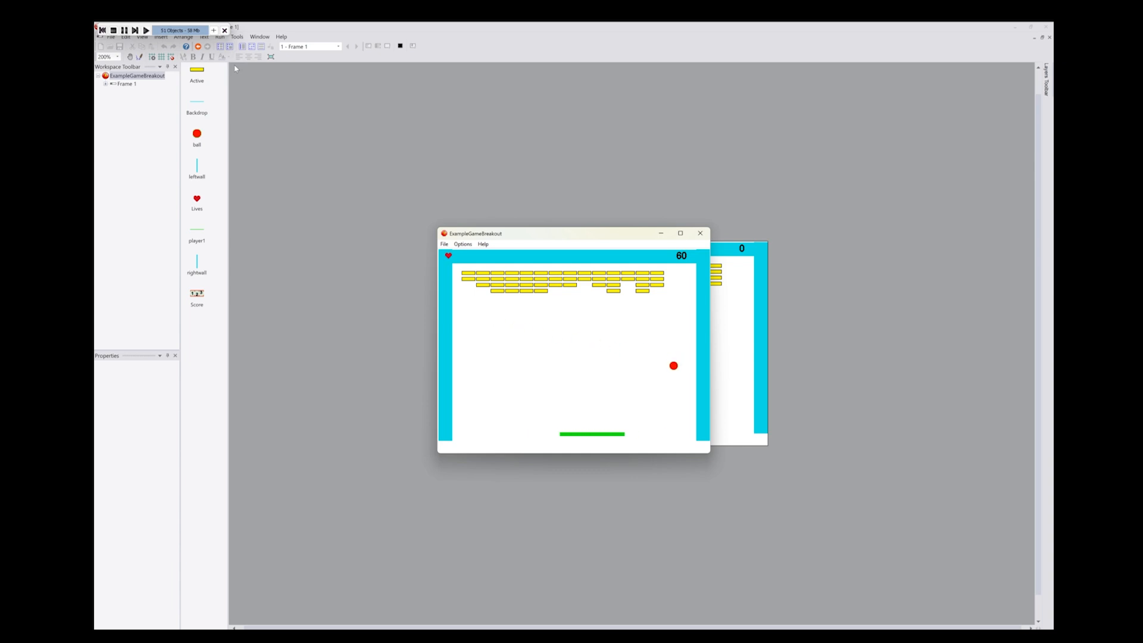
pyautogui.press('Right')
pyautogui.click(700, 233)
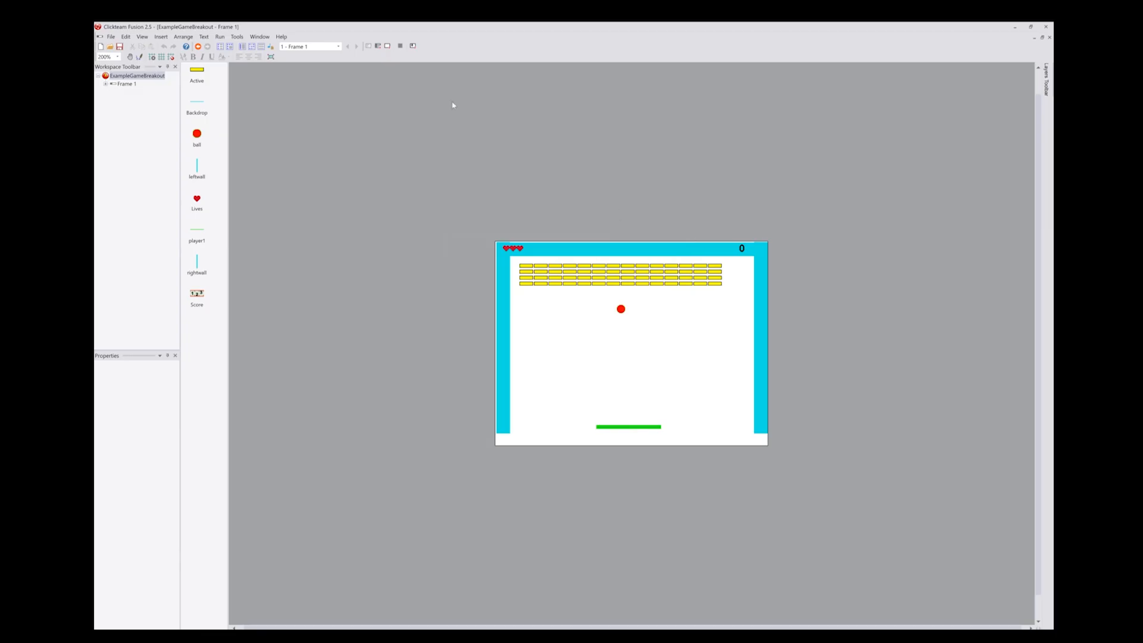
# Step: Open the storyboard editor and add two new empty frames after the existing Breakout frame
pyautogui.click(220, 46)
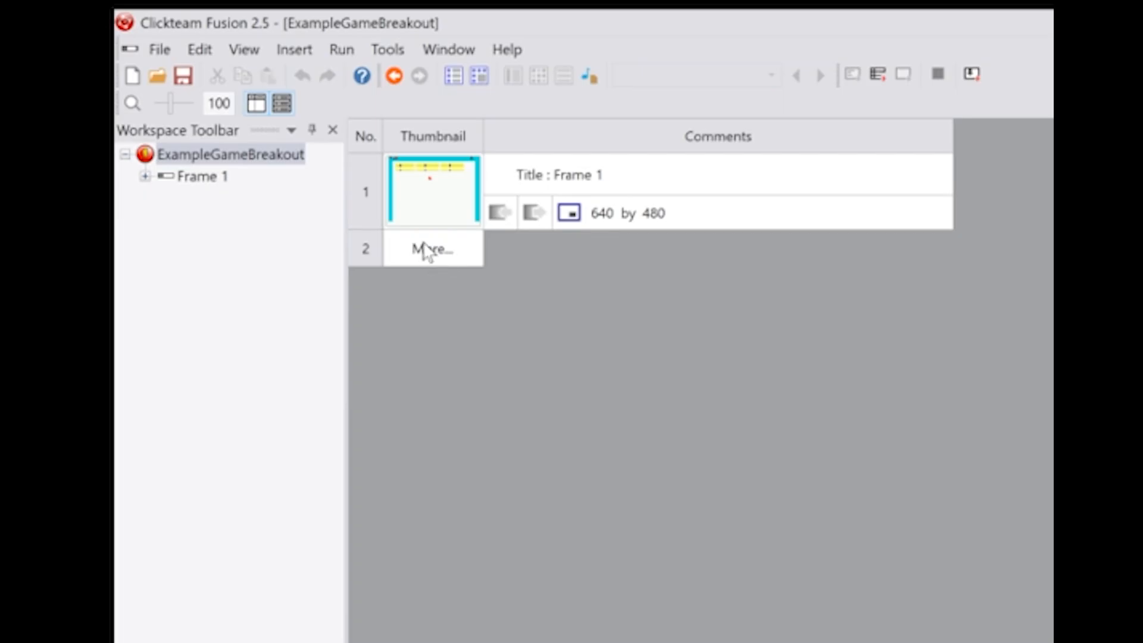
pyautogui.click(428, 255)
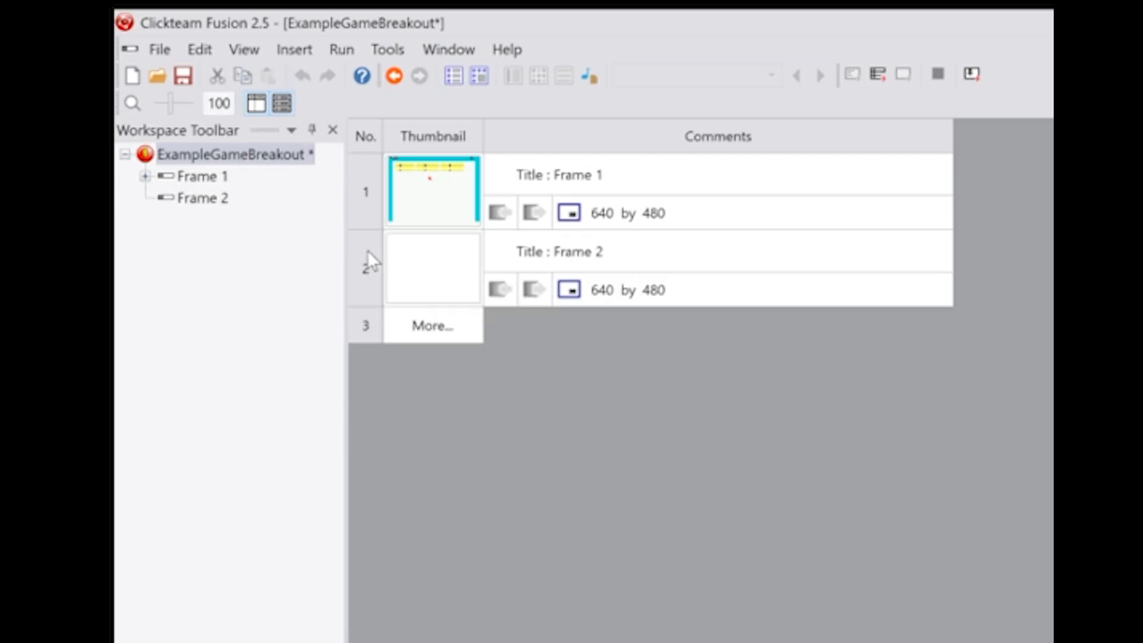
pyautogui.click(367, 331)
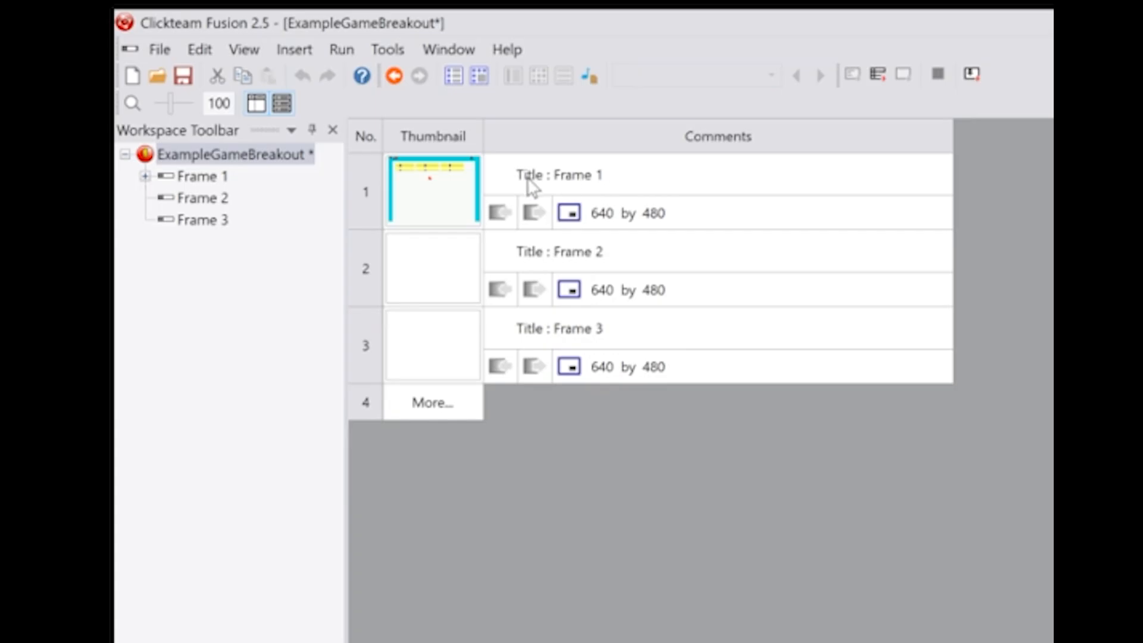
# Step: Rename the first frame in the storyboard as Gameplay and the second frame as Title
pyautogui.click(586, 178)
pyautogui.moveTo(608, 174); pyautogui.dragTo(557, 174)
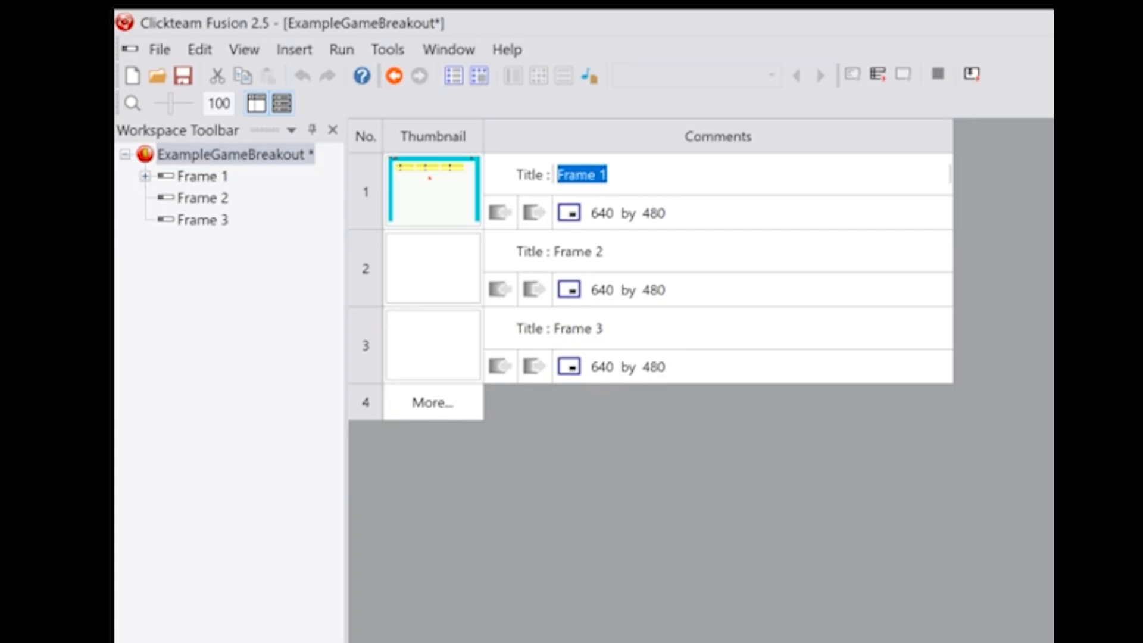
pyautogui.write('Gameplay')
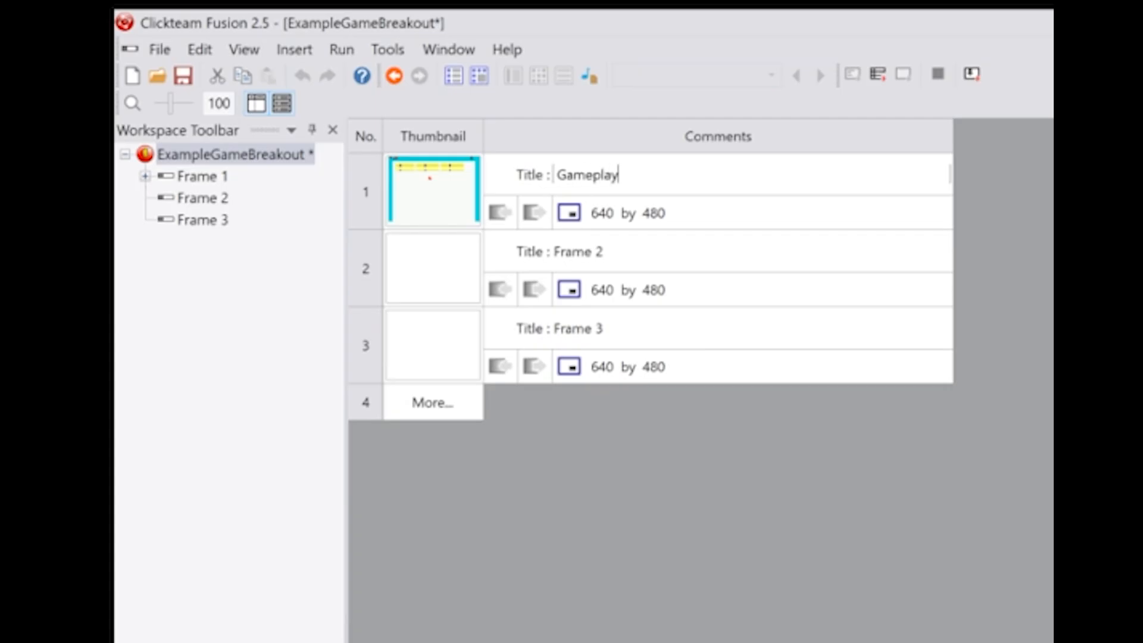
pyautogui.click(598, 254)
pyautogui.click(588, 251)
pyautogui.moveTo(608, 252); pyautogui.dragTo(556, 251)
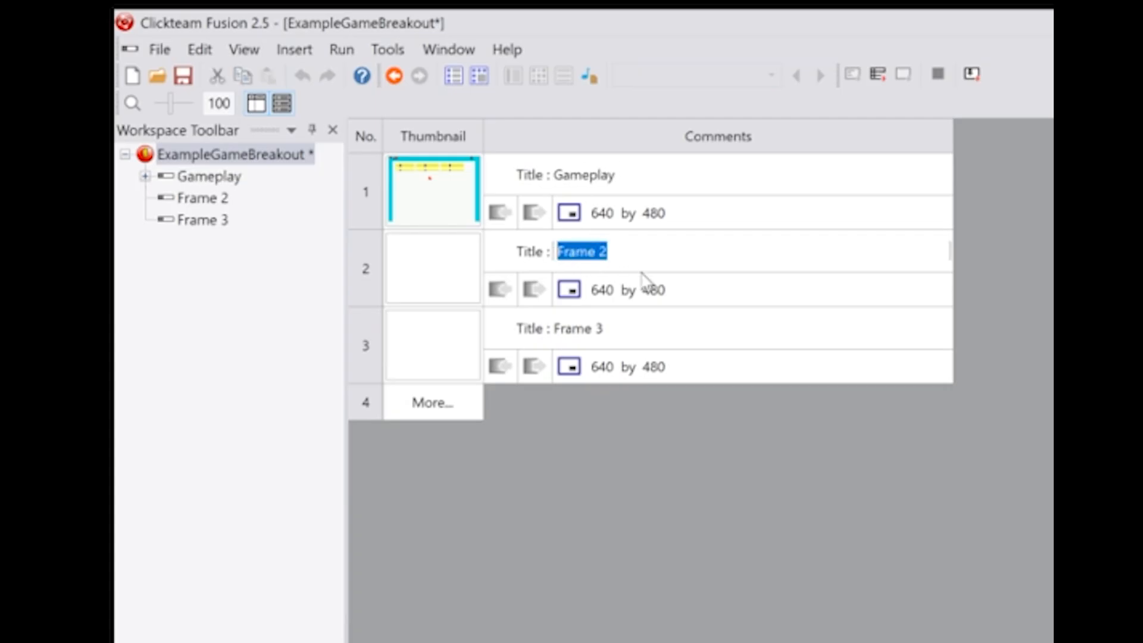
pyautogui.write('Title')
# Step: Rename the third frame in the storyboard as Game Over
pyautogui.click(593, 337)
pyautogui.click(602, 331)
pyautogui.moveTo(607, 329); pyautogui.dragTo(557, 328)
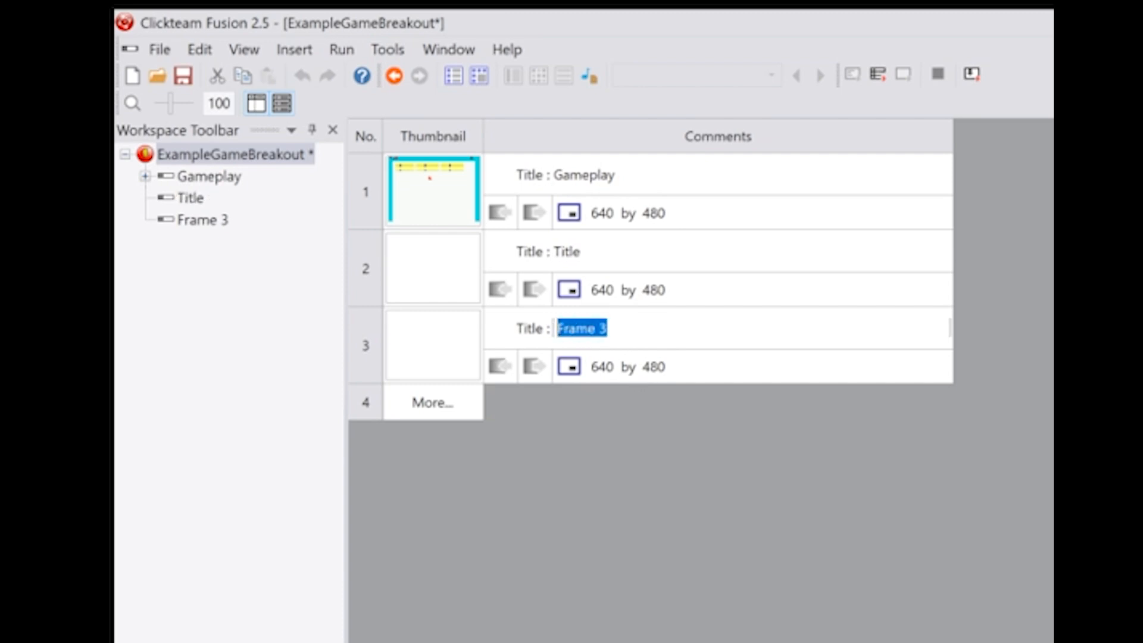
pyautogui.write('Game Over')
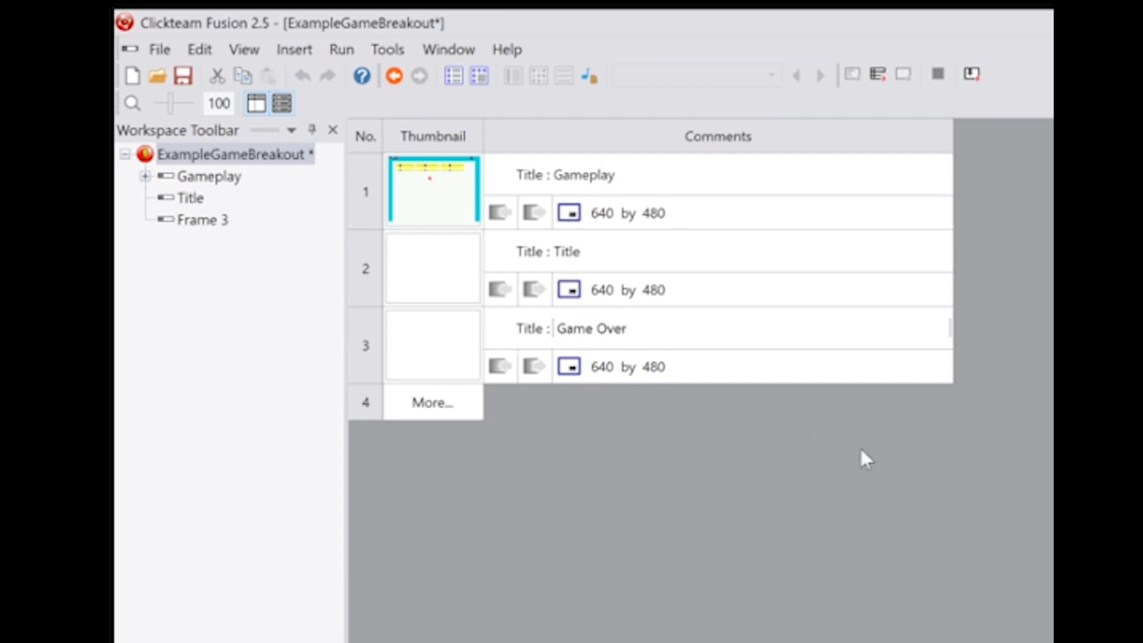
pyautogui.press('Return')
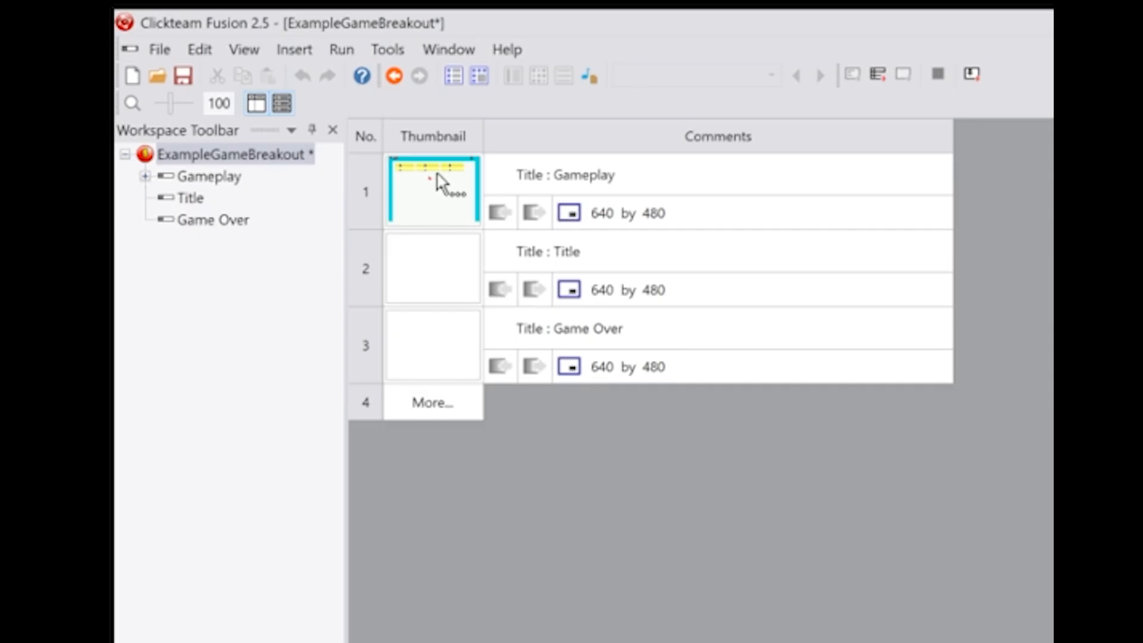
# Step: Reorder the storyboard so Gameplay follows Title, and open the empty Title frame for editing
pyautogui.moveTo(441, 199); pyautogui.dragTo(428, 262)
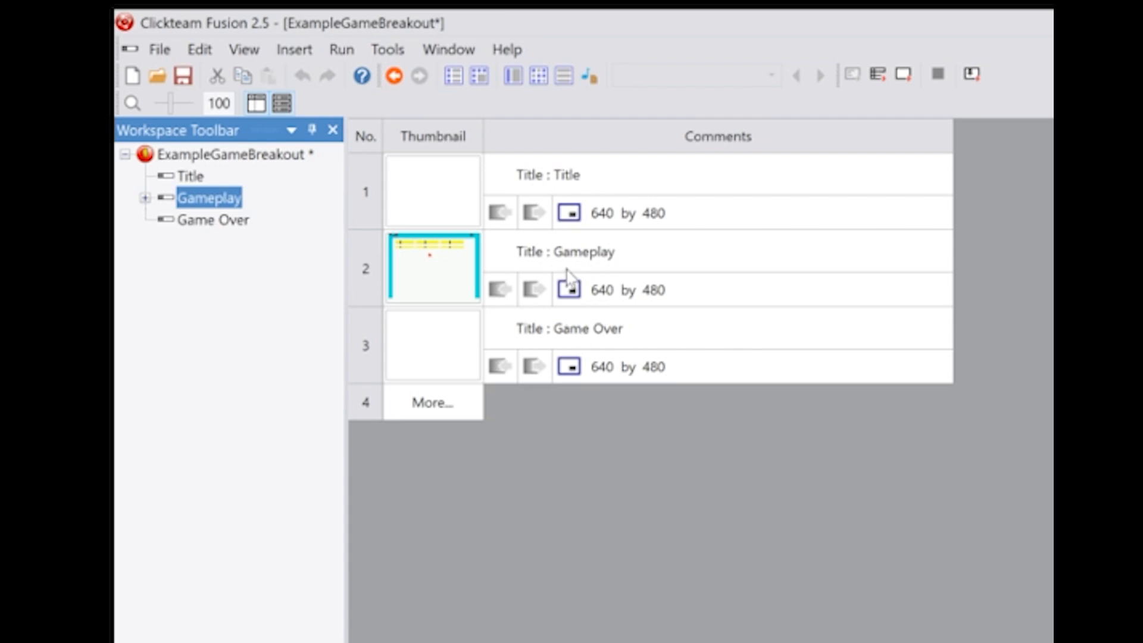
pyautogui.doubleClick(458, 189)
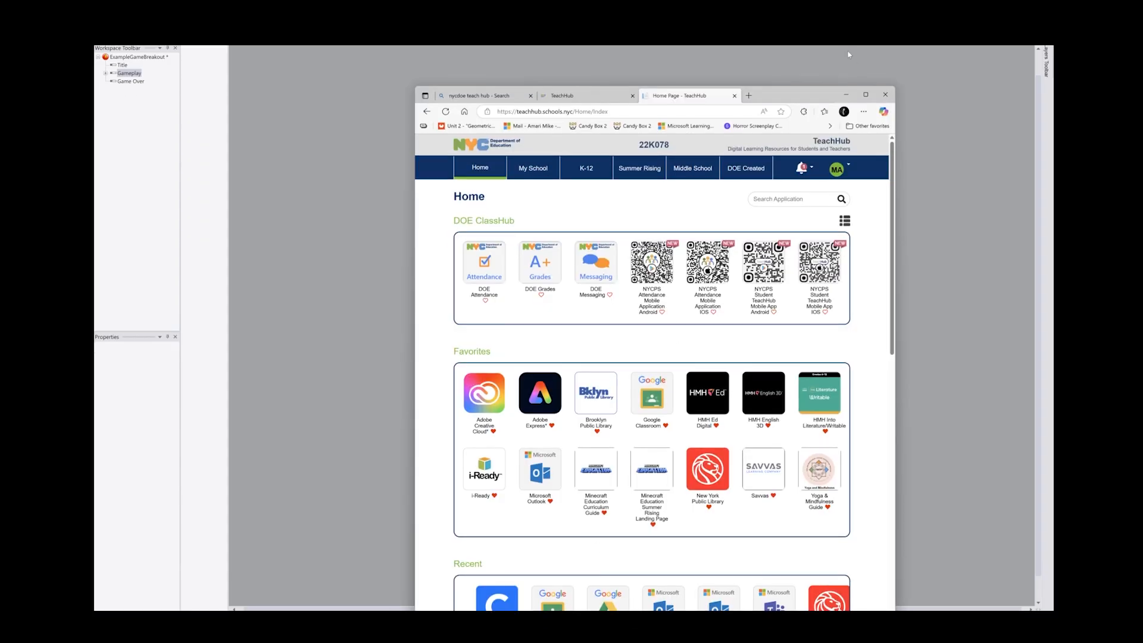
# Step: Switch to the browser, maximize the TeachHub home page, and open Adobe Express from the favorites
pyautogui.click(866, 95)
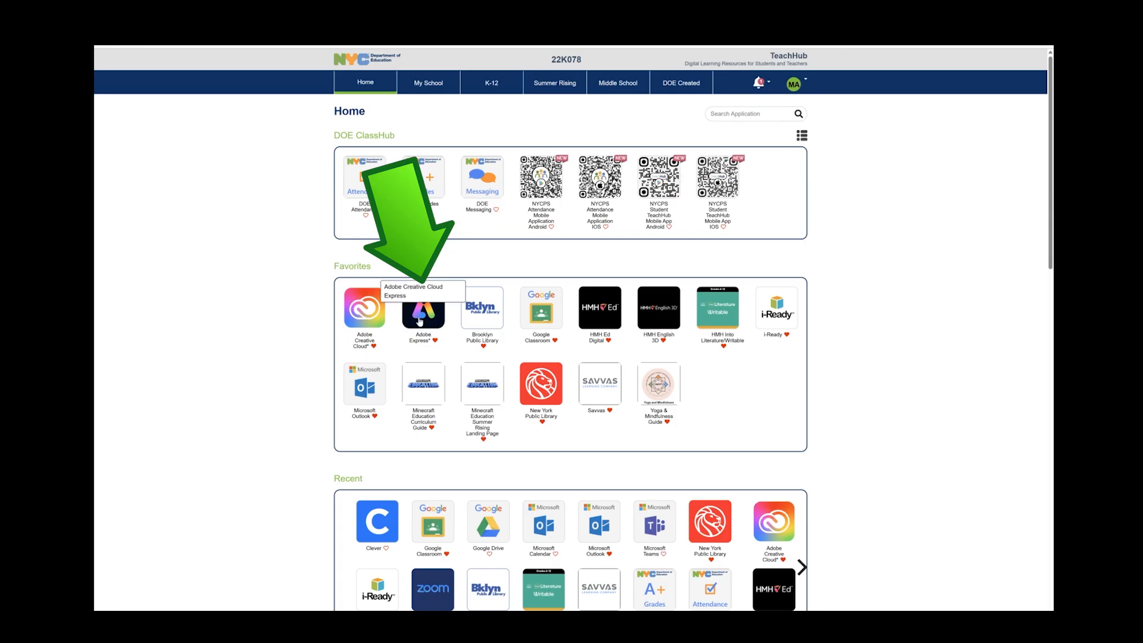
pyautogui.click(420, 322)
pyautogui.click(438, 315)
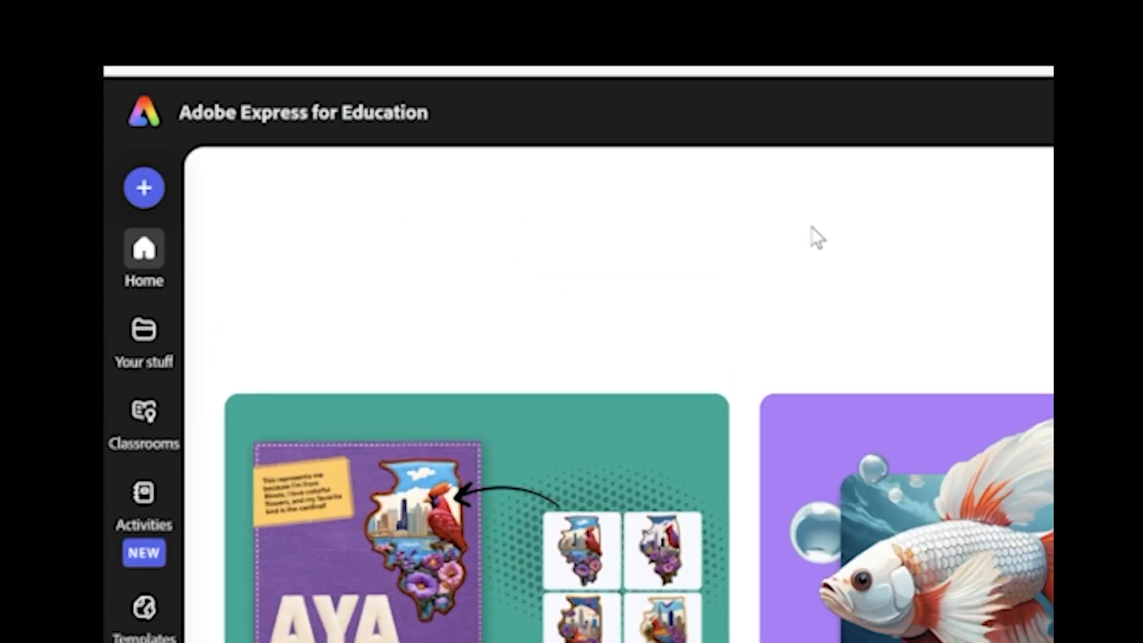
# Step: Check the frame size in the Clickteam Fusion storyboard, and create a custom-size Adobe Express file 640 px wide and 480 px high
pyautogui.click(145, 190)
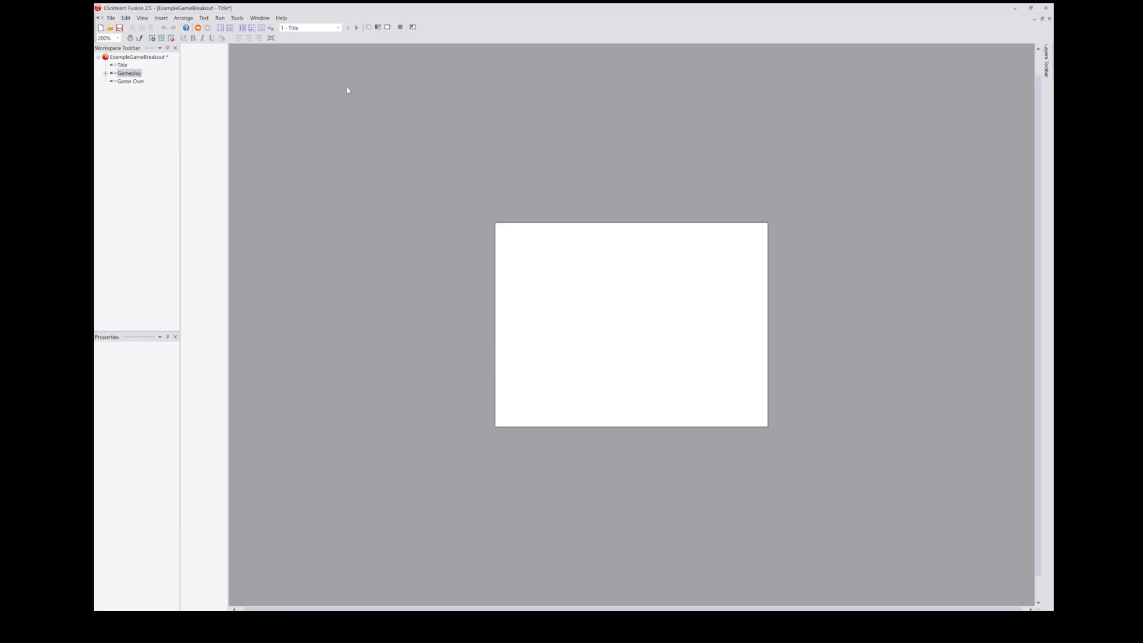
pyautogui.click(220, 27)
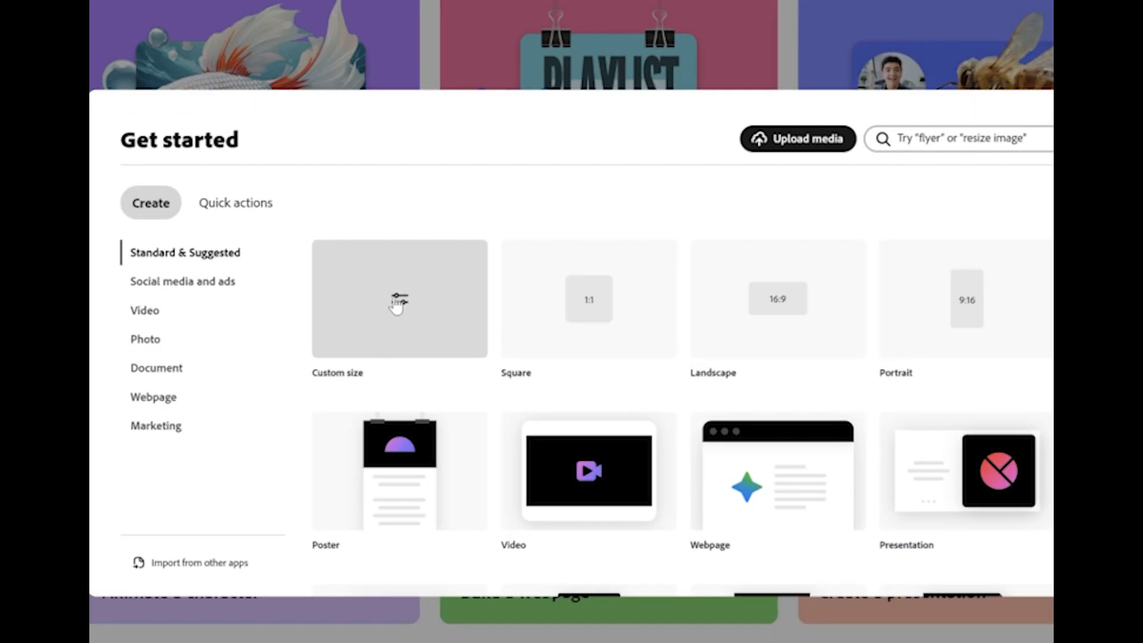
pyautogui.click(386, 307)
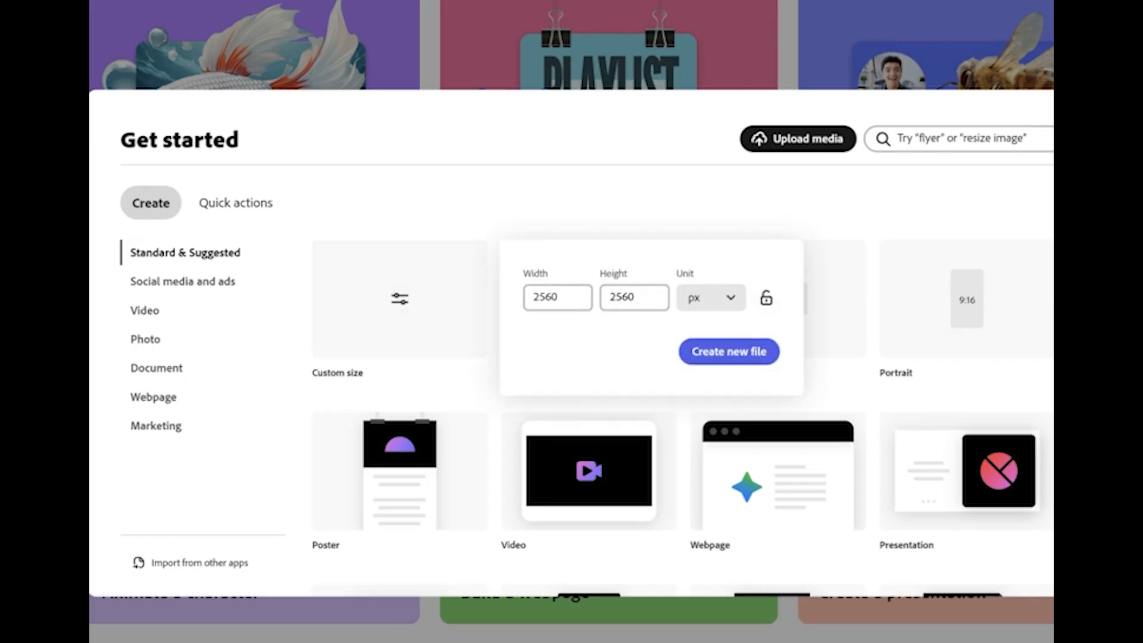
pyautogui.click(561, 298)
pyautogui.moveTo(560, 298); pyautogui.dragTo(504, 293)
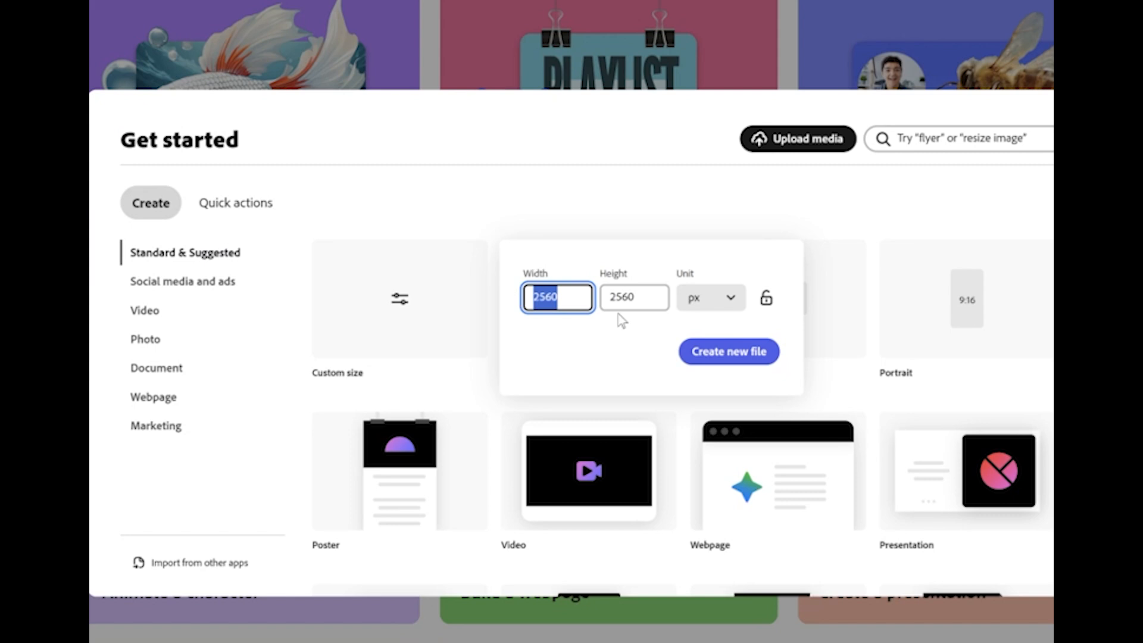
pyautogui.write('640')
pyautogui.moveTo(634, 298); pyautogui.dragTo(603, 307)
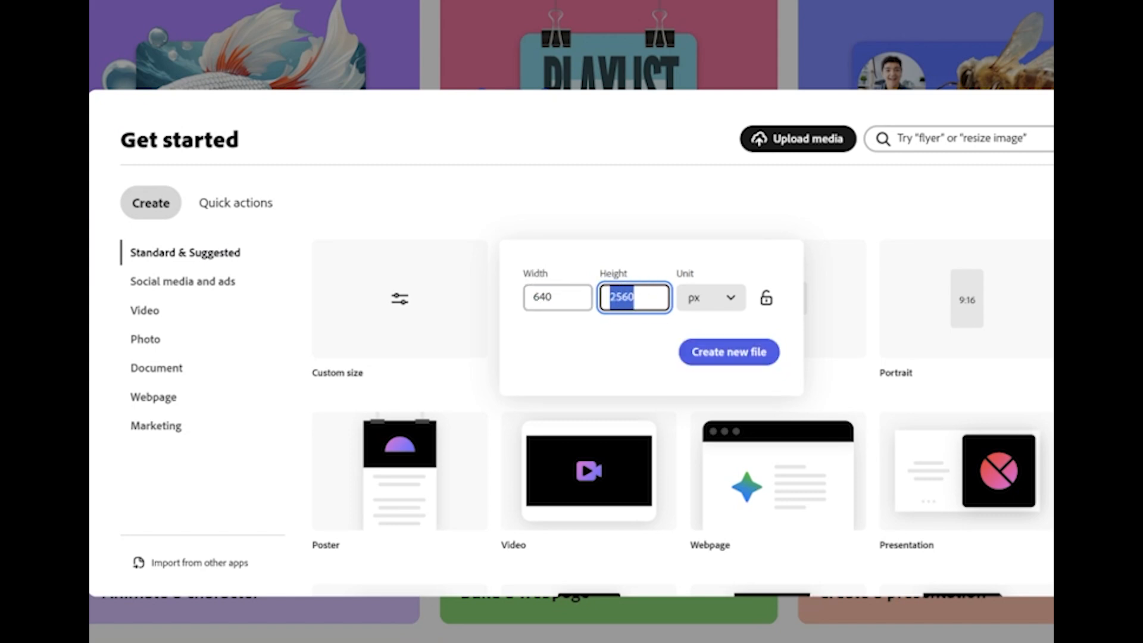
pyautogui.write('480')
pyautogui.click(712, 358)
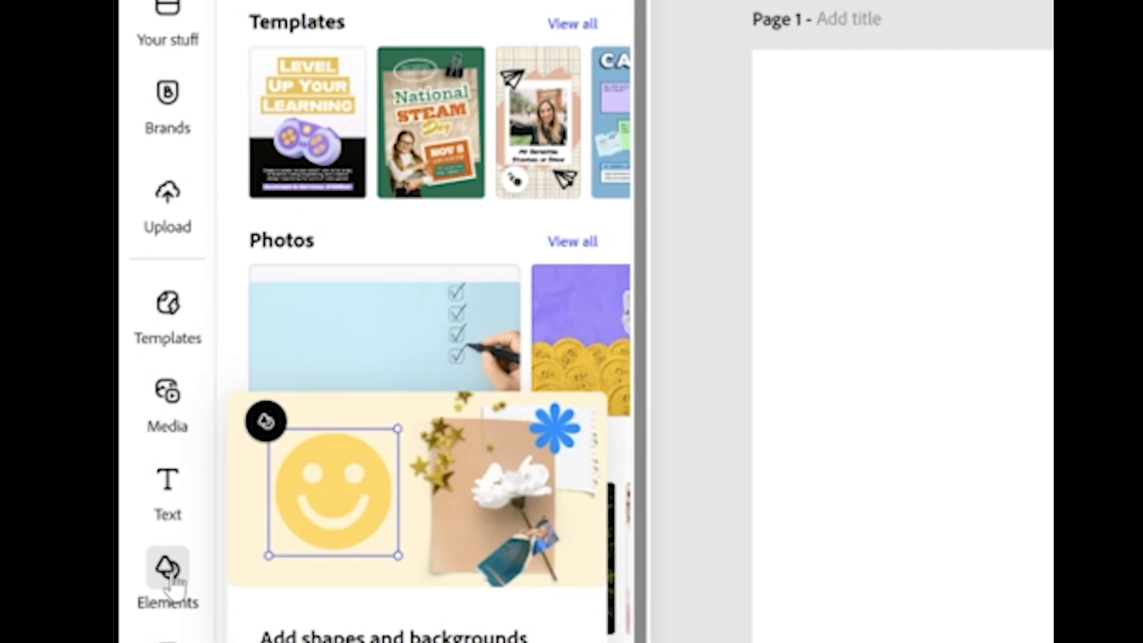
# Step: Open the Elements library, look through its categories, and show all of the design assets
pyautogui.click(170, 574)
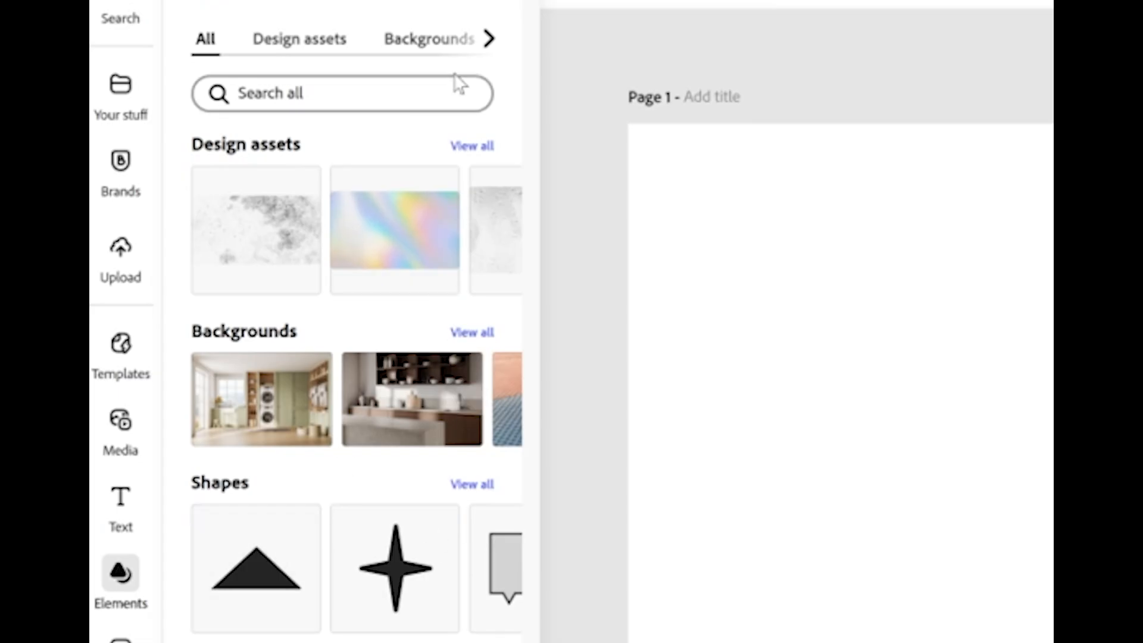
pyautogui.click(490, 39)
pyautogui.click(490, 38)
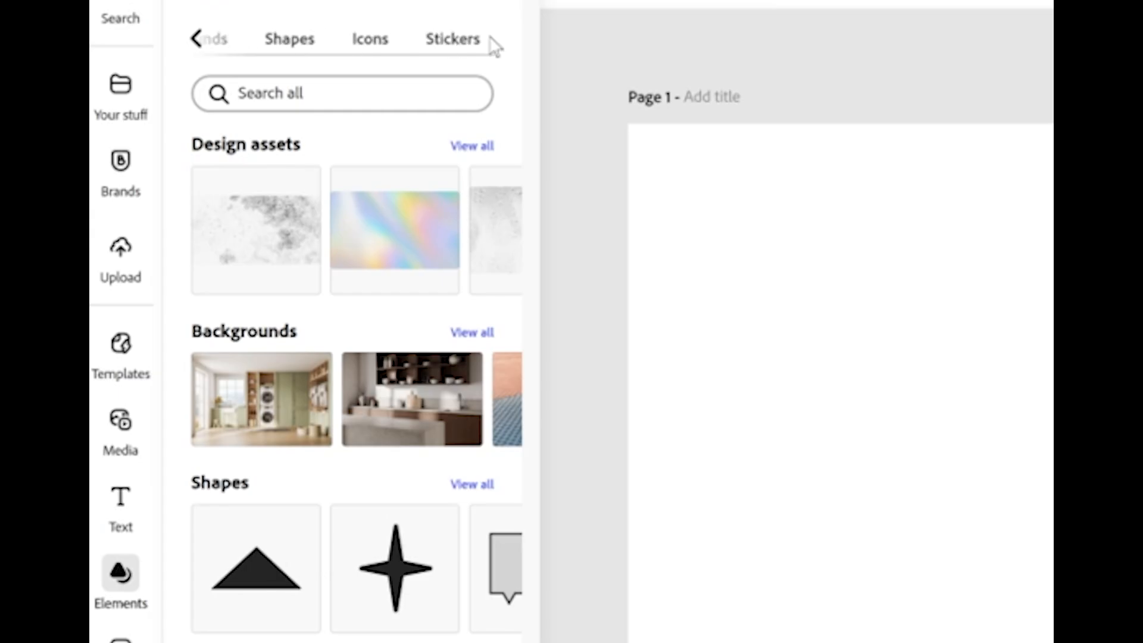
pyautogui.click(197, 43)
pyautogui.click(197, 42)
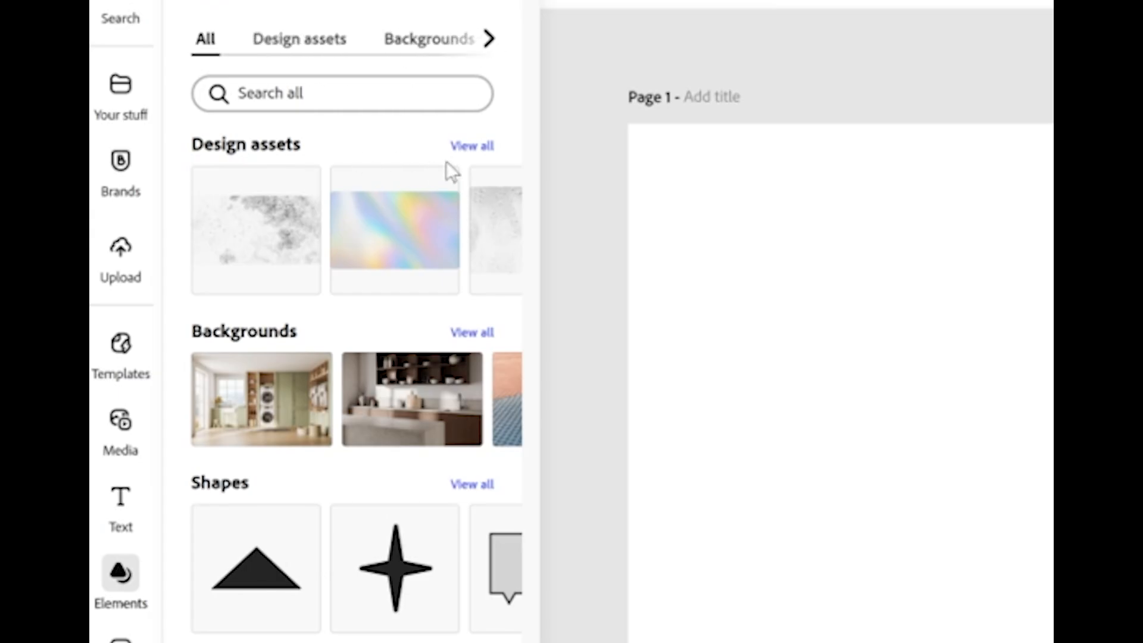
pyautogui.click(474, 146)
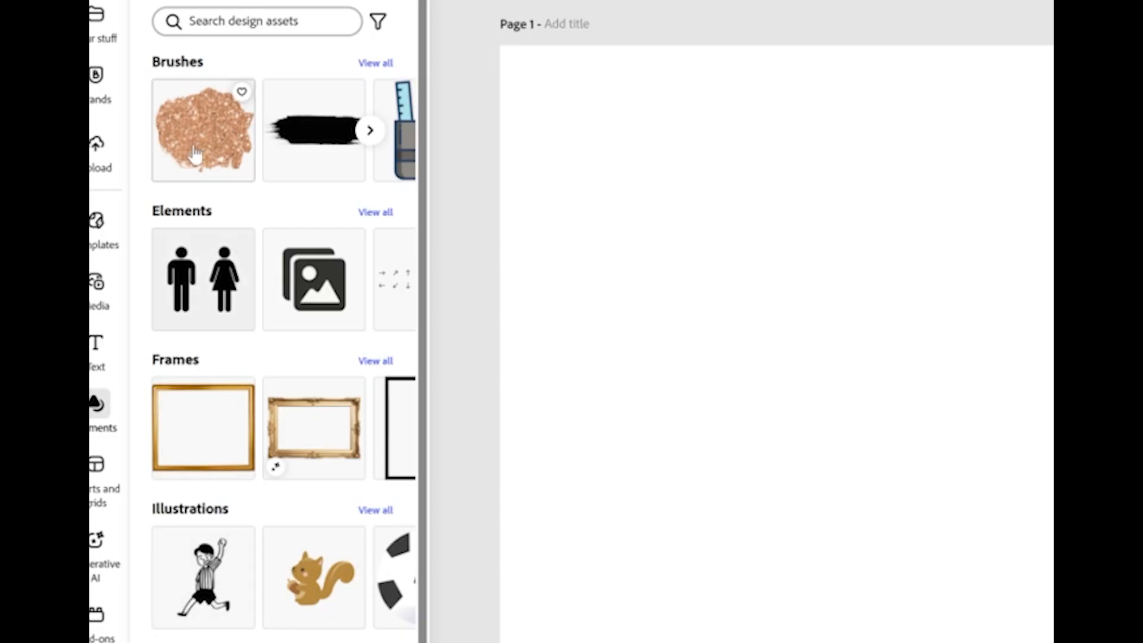
# Step: Search the design assets for "laser beam" and add the image of multicoloured horizontal beams to the page
pyautogui.click(265, 27)
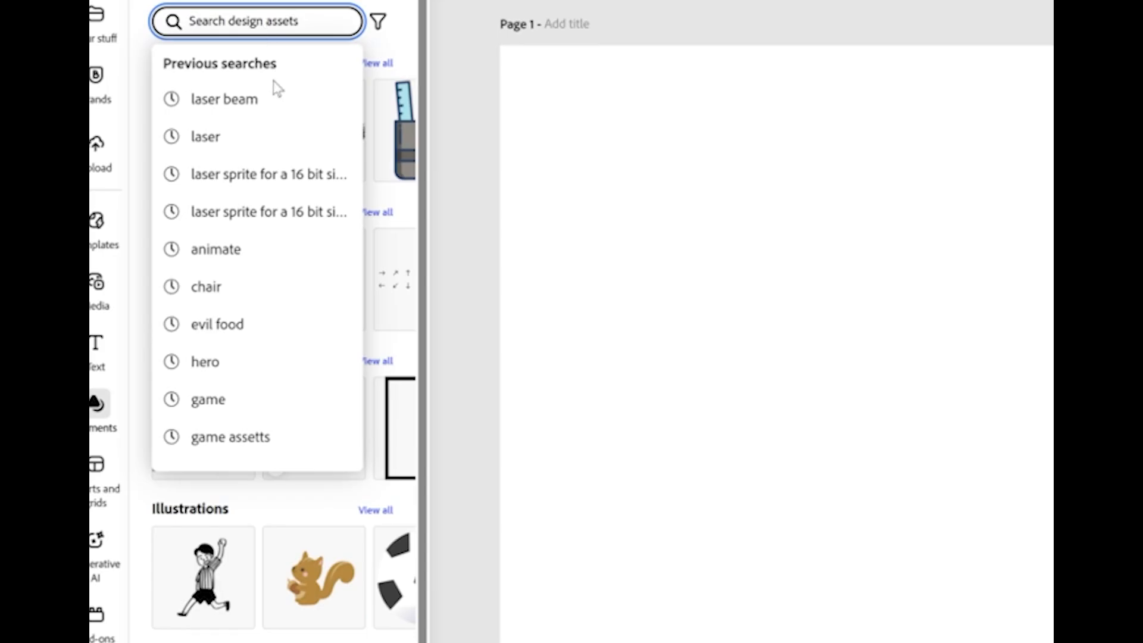
pyautogui.click(265, 101)
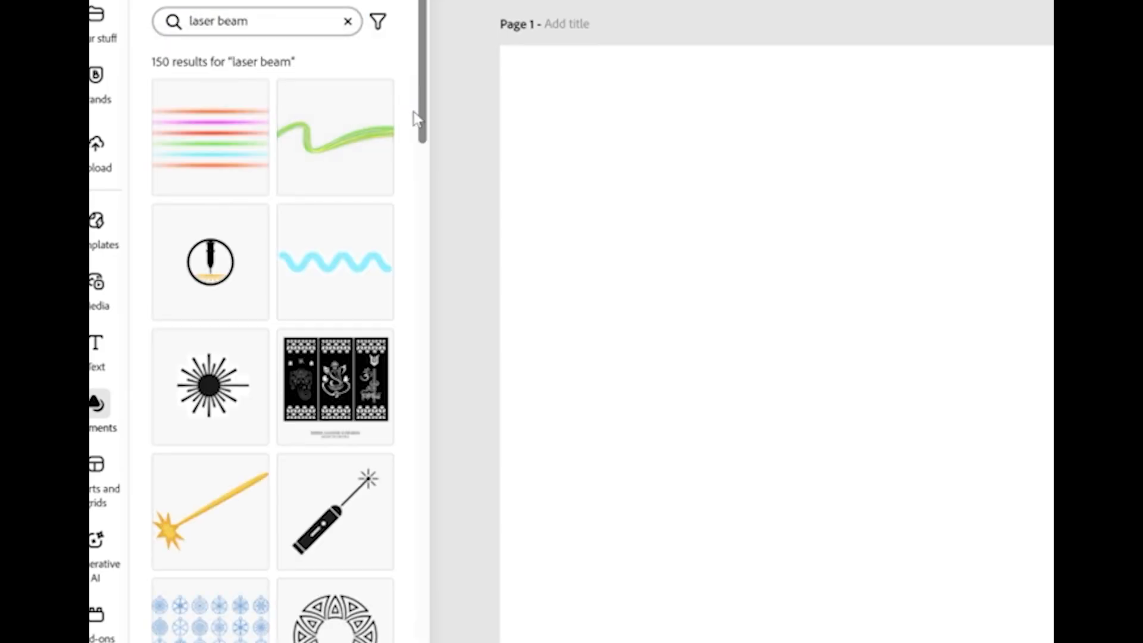
pyautogui.click(220, 157)
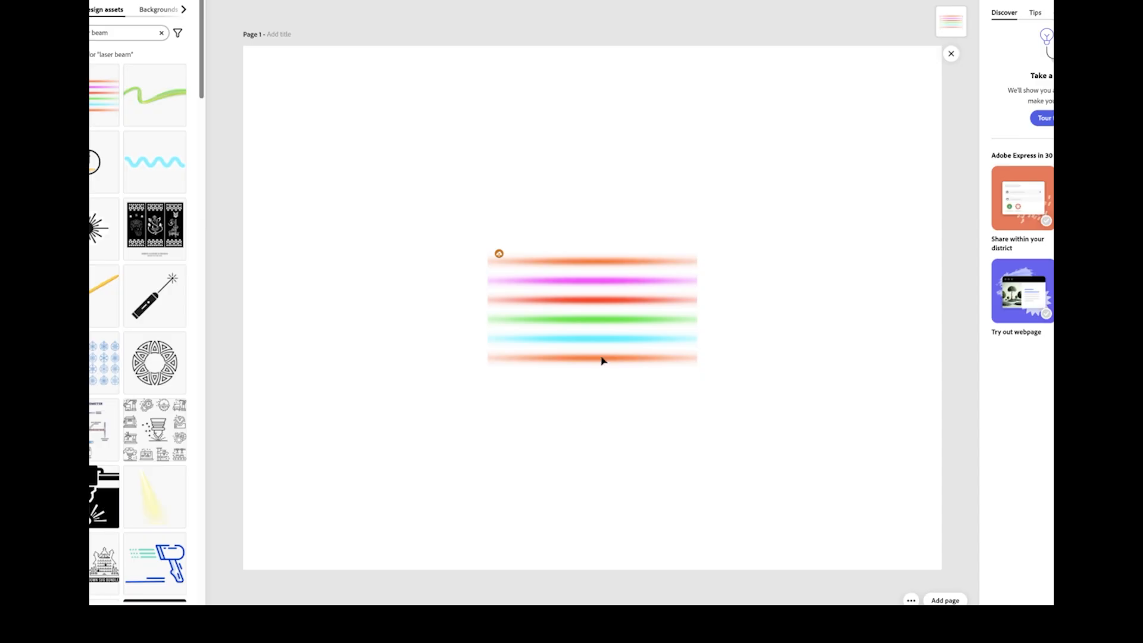
# Step: Enlarge the laser-beam image until it spans the full page width, and position it roughly centred on the page
pyautogui.click(511, 281)
pyautogui.moveTo(511, 281); pyautogui.dragTo(358, 126)
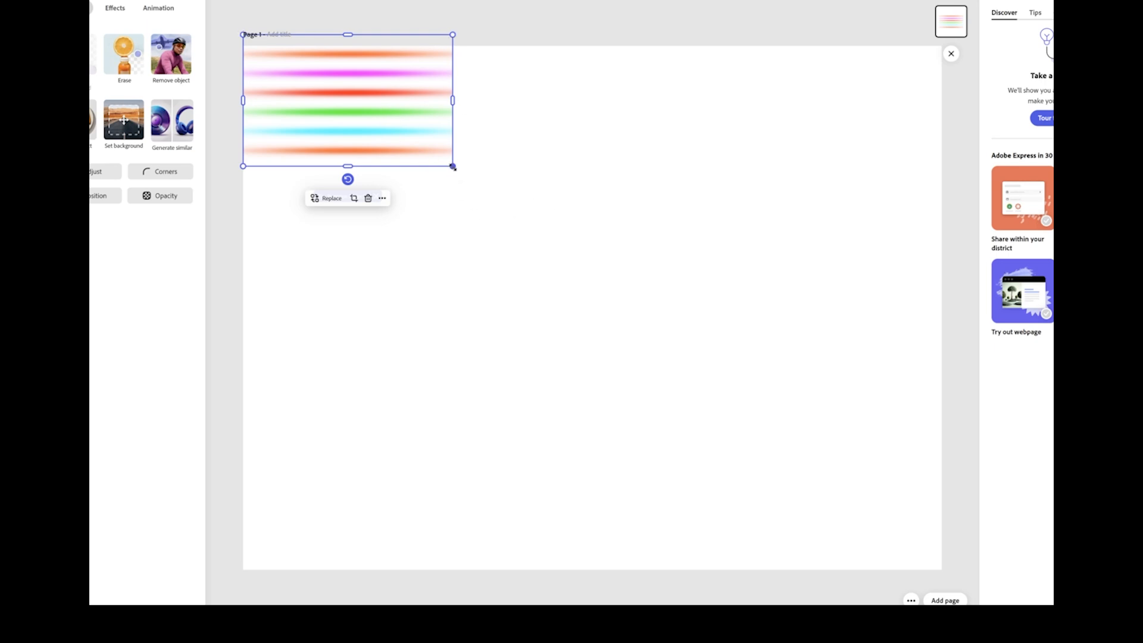
pyautogui.moveTo(453, 166); pyautogui.dragTo(963, 485)
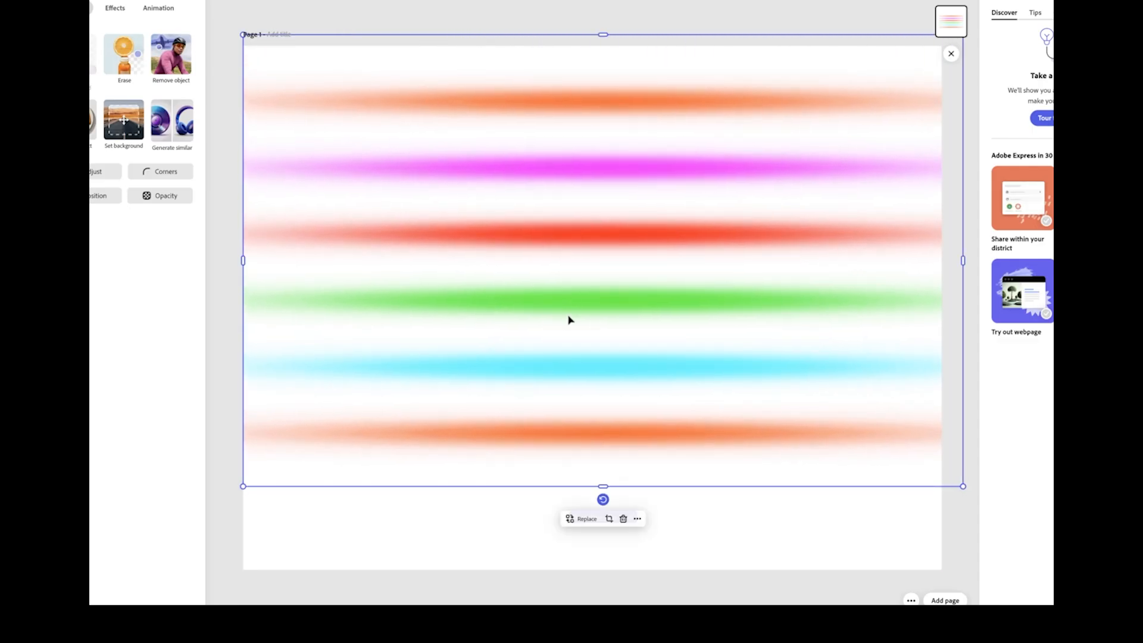
pyautogui.moveTo(508, 248); pyautogui.dragTo(488, 273)
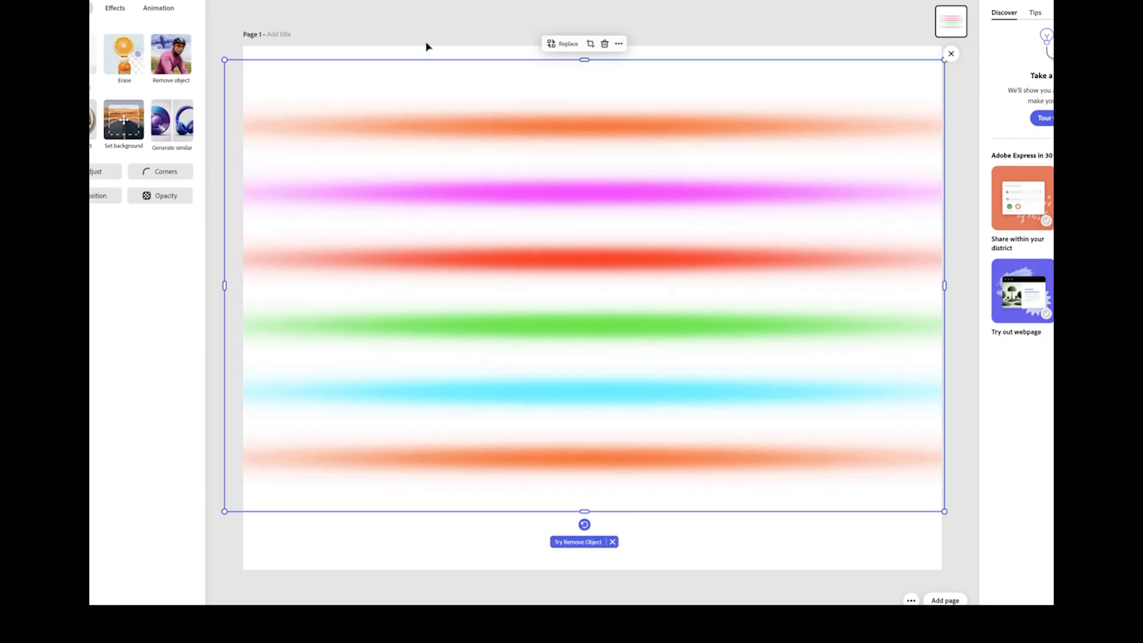
pyautogui.click(412, 37)
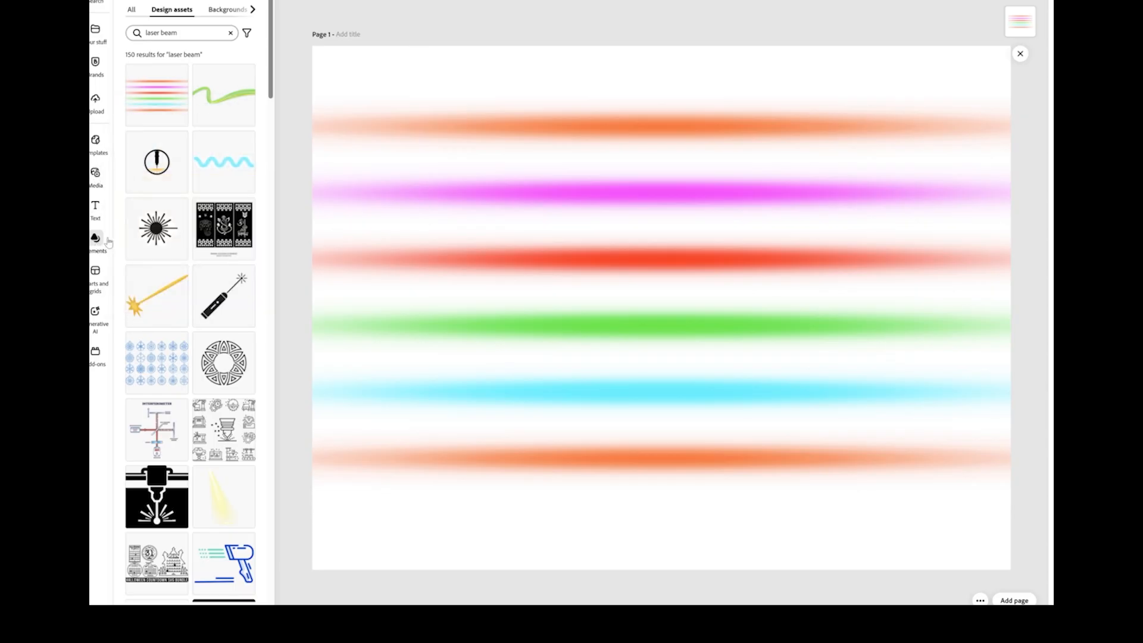
# Step: Clear the laser beam search and add a solid black rectangle from the Shapes collection
pyautogui.click(231, 33)
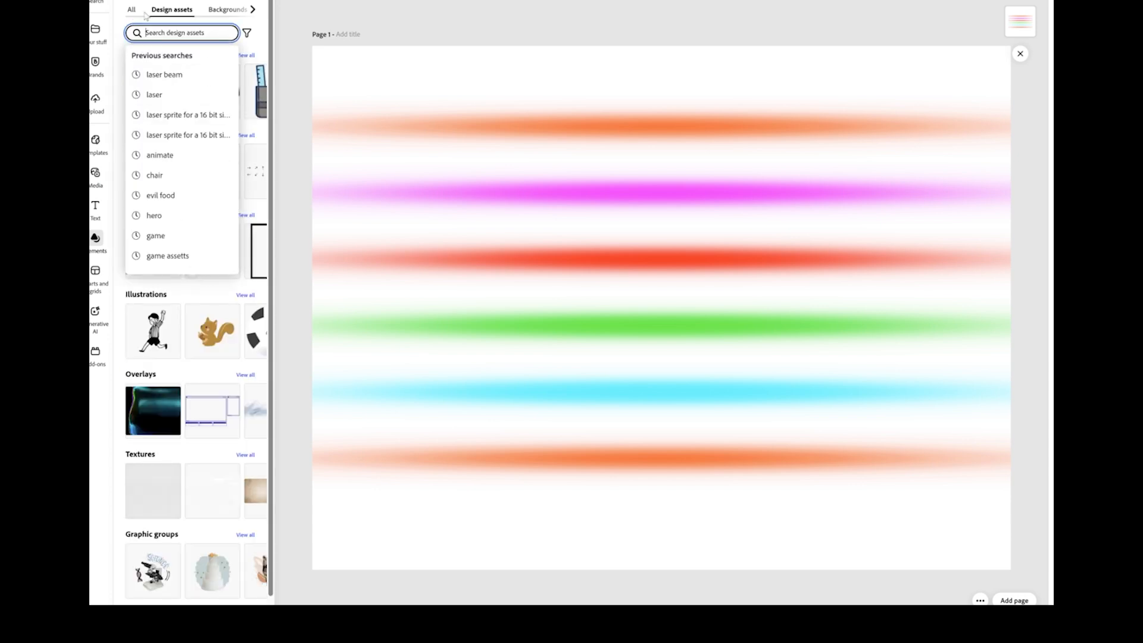
pyautogui.click(253, 11)
pyautogui.click(253, 10)
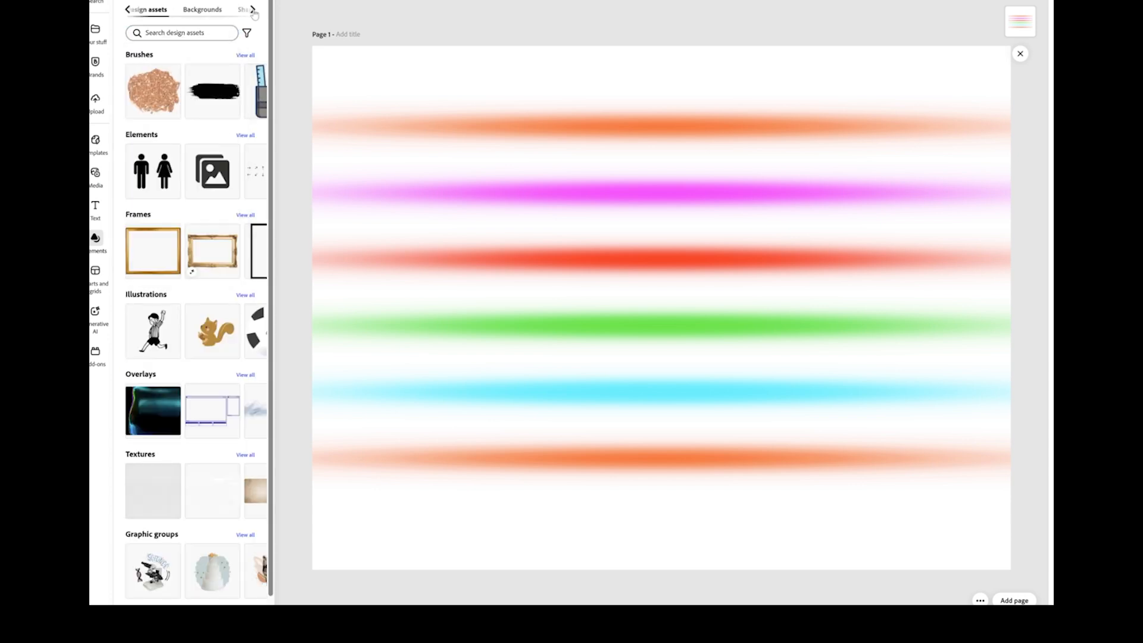
pyautogui.click(253, 10)
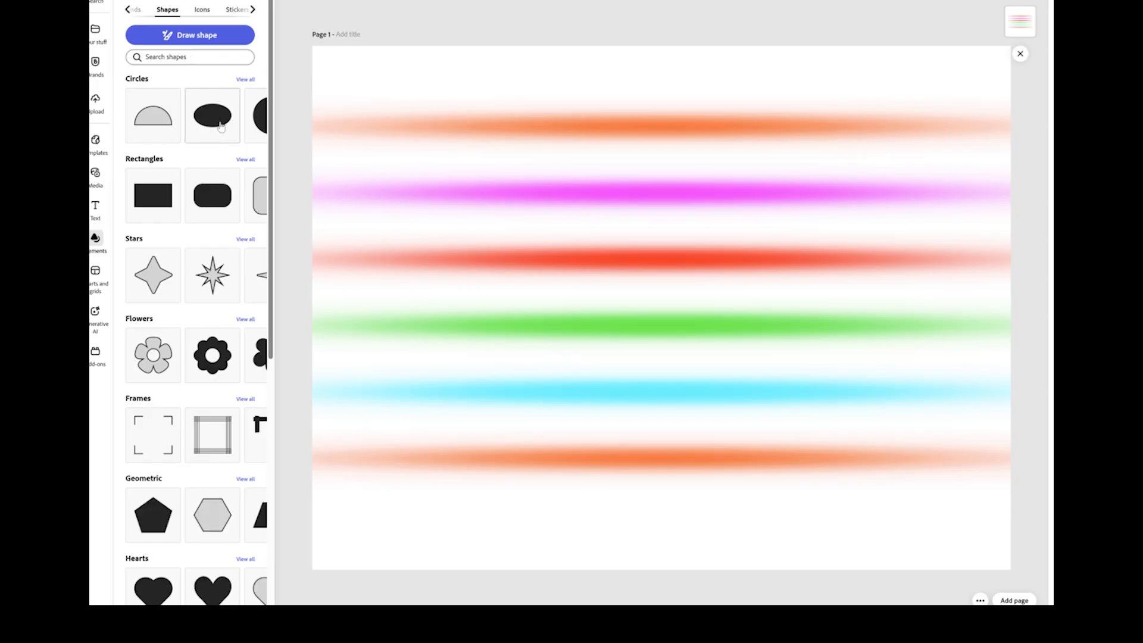
pyautogui.click(161, 203)
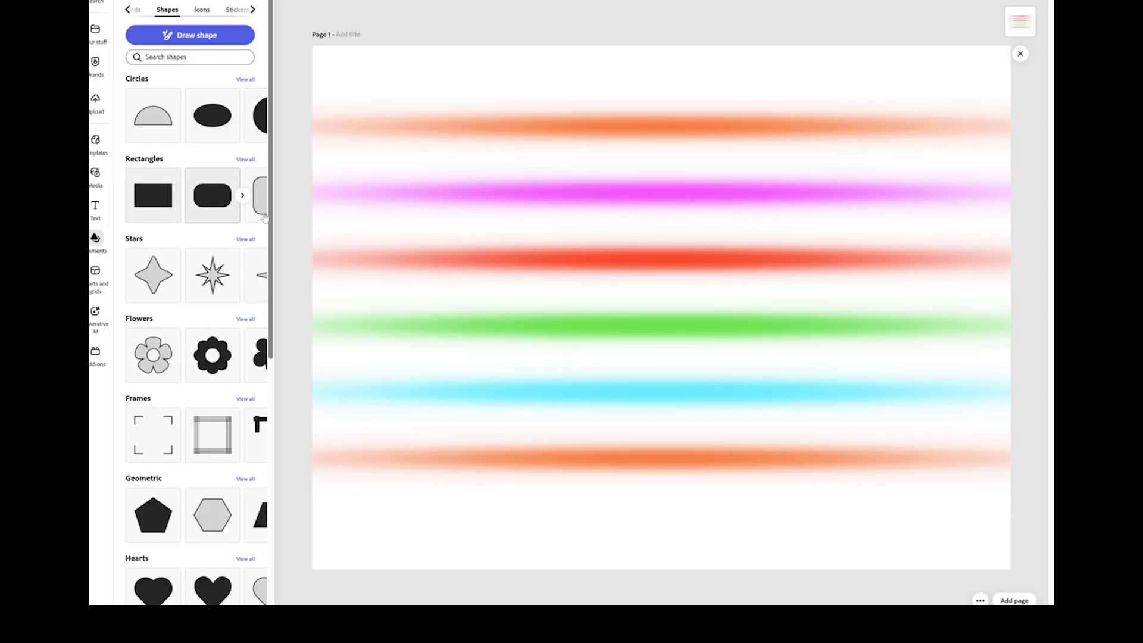
# Step: Scale the black rectangle to cover the whole page, and move the laser-beam layer above it
pyautogui.moveTo(643, 320); pyautogui.dragTo(378, 117)
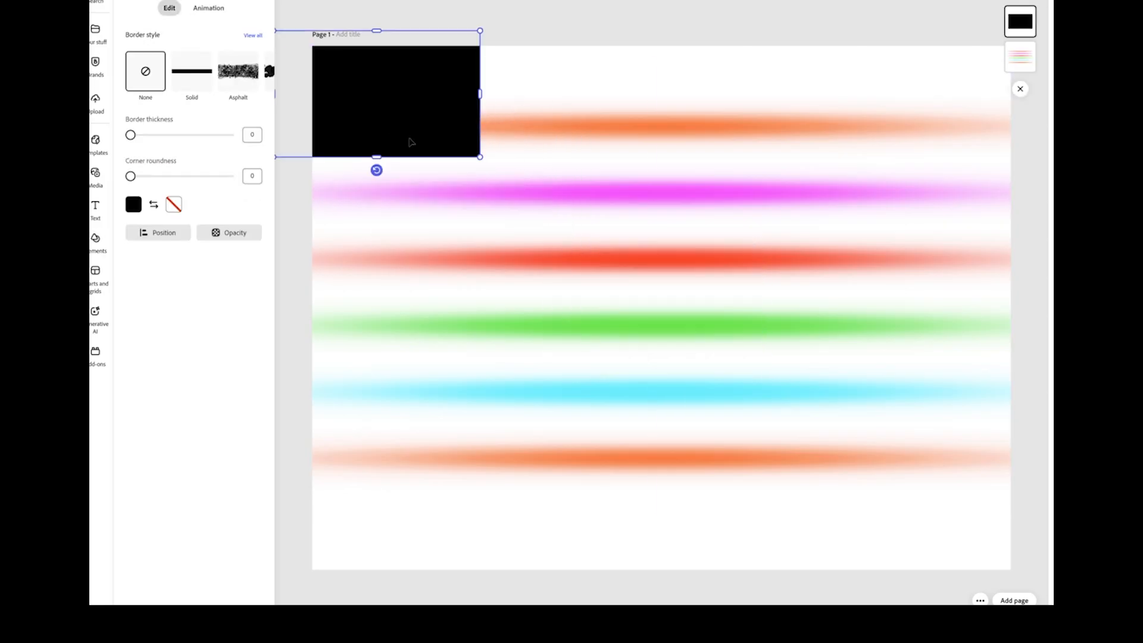
pyautogui.moveTo(480, 157); pyautogui.dragTo(1011, 586)
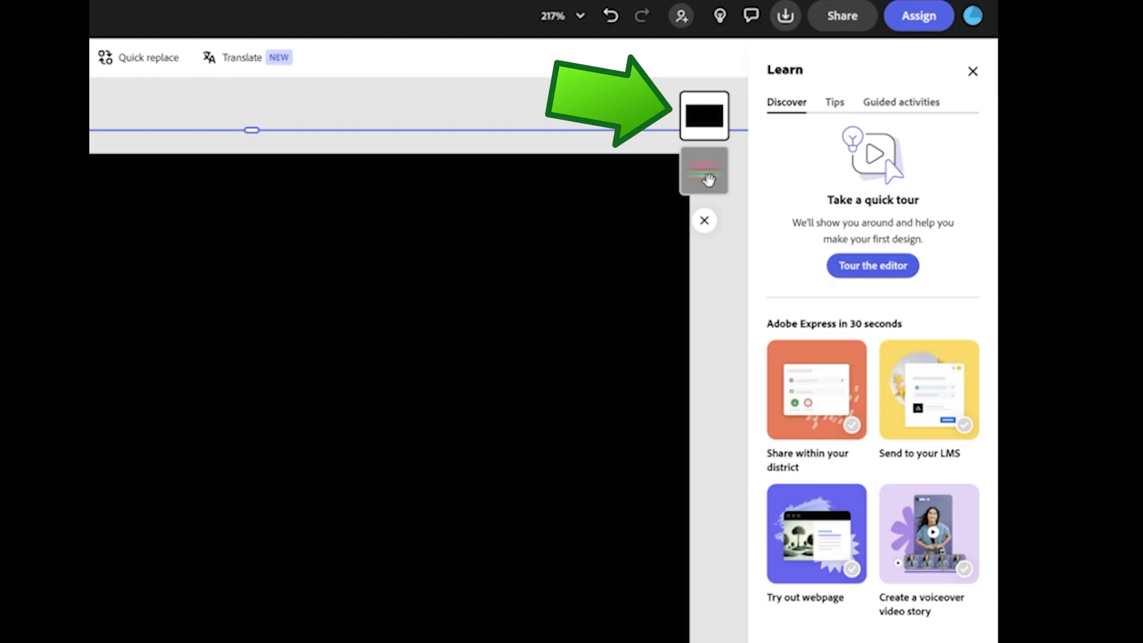
pyautogui.moveTo(708, 180); pyautogui.dragTo(713, 119)
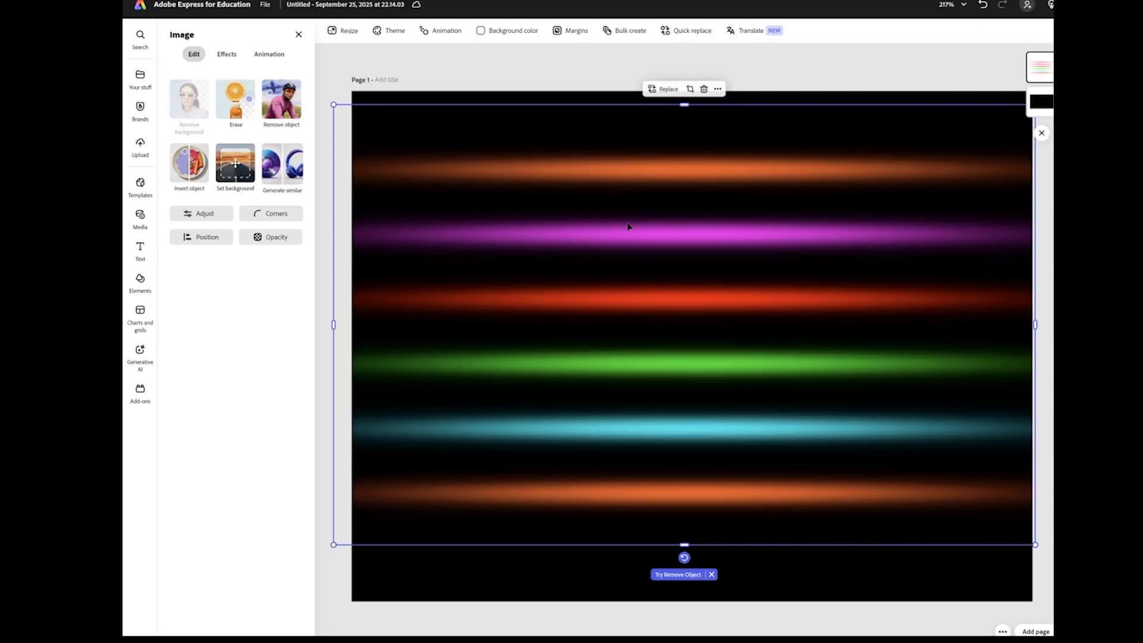
pyautogui.click(509, 66)
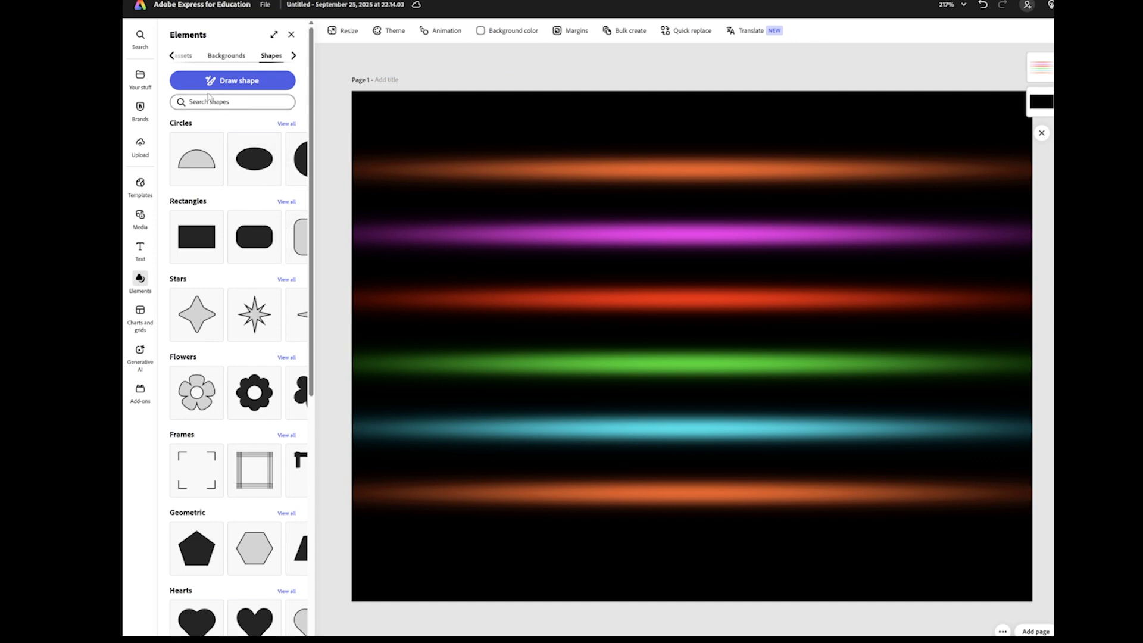
# Step: Search the design assets for "ball" and add the glossy purple ball to the page
pyautogui.click(171, 58)
pyautogui.click(175, 56)
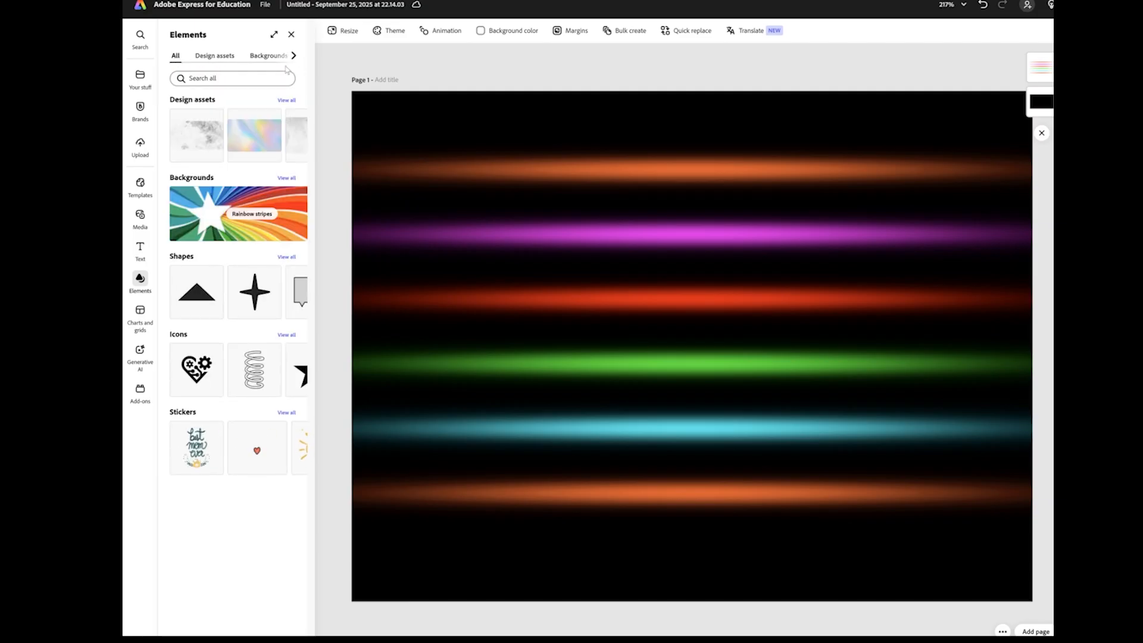
pyautogui.click(218, 57)
pyautogui.click(179, 78)
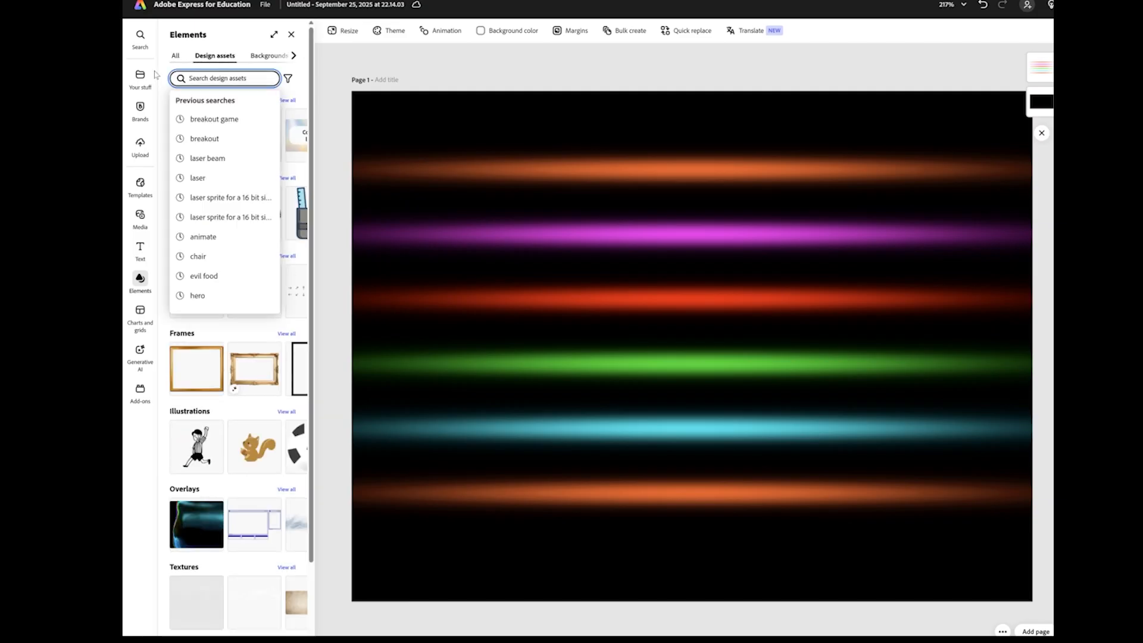
pyautogui.write('ball')
pyautogui.press('Return')
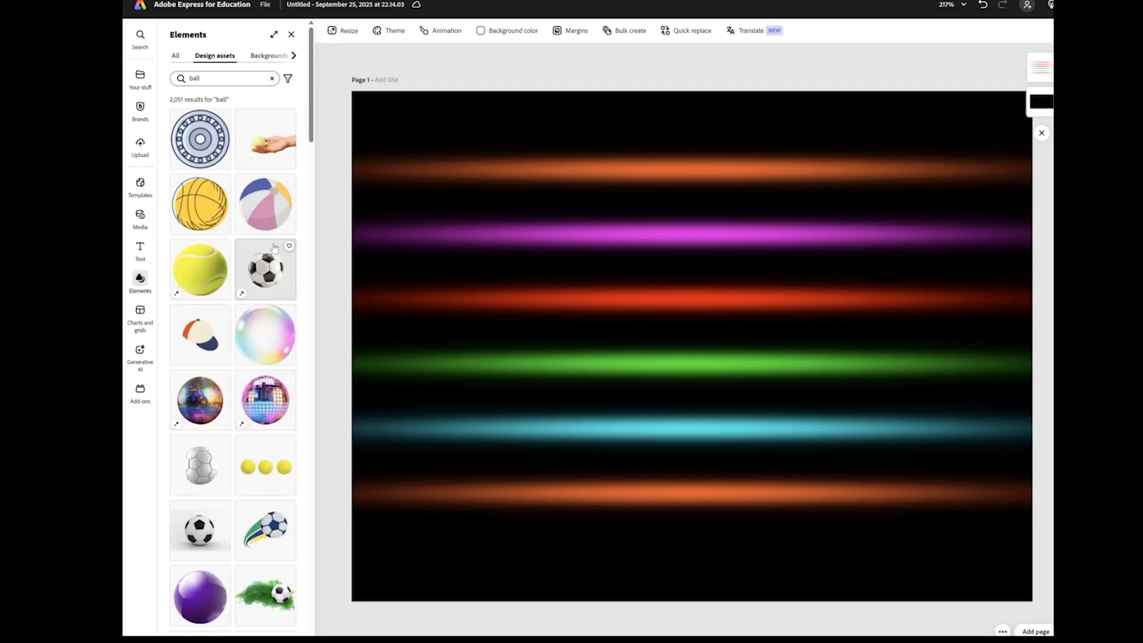
pyautogui.scroll(-3, 268, 257)
pyautogui.scroll(-1, 272, 253)
pyautogui.scroll(-1, 262, 333)
pyautogui.click(200, 414)
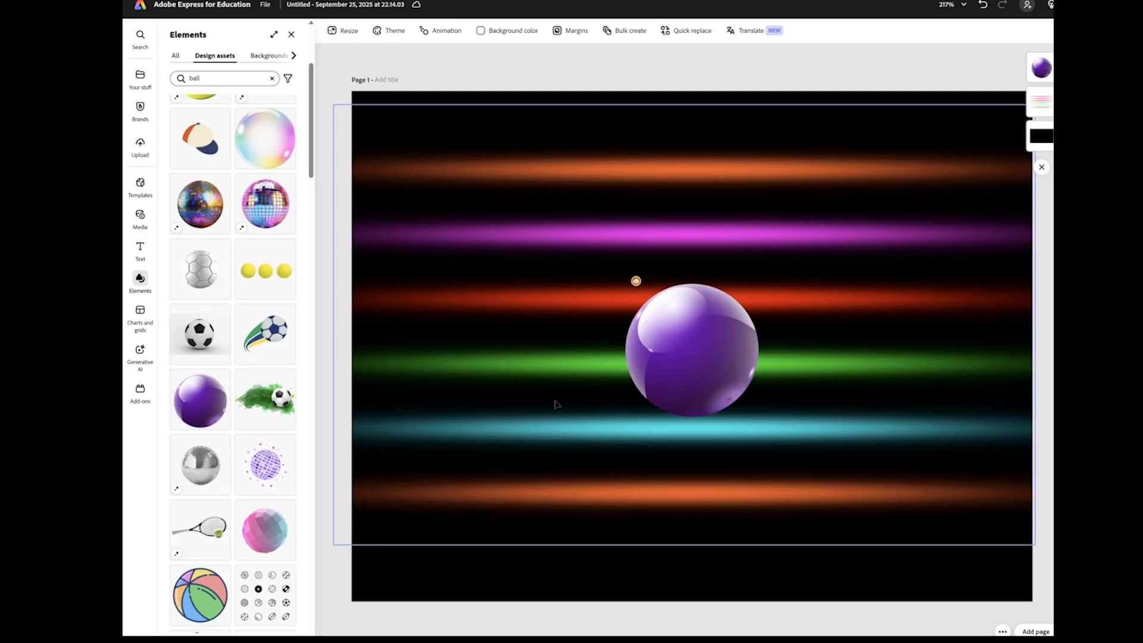
# Step: Shrink the purple ball to less than half its size and place it on the red beam, just right of centre
pyautogui.moveTo(636, 278); pyautogui.dragTo(524, 200)
pyautogui.moveTo(649, 192); pyautogui.dragTo(756, 296)
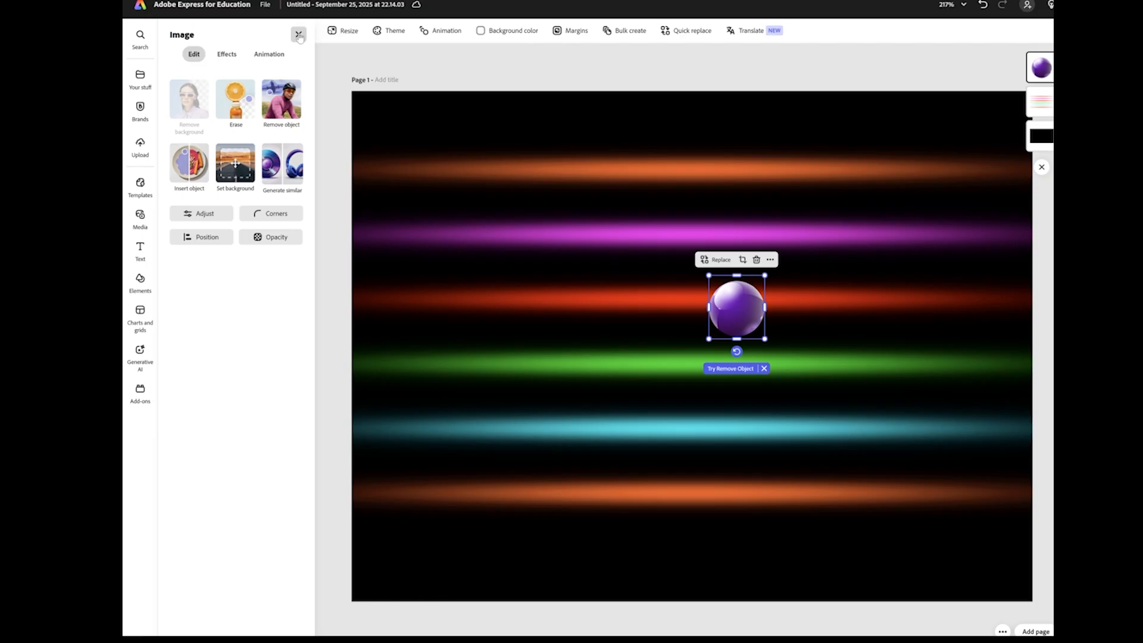
pyautogui.click(300, 34)
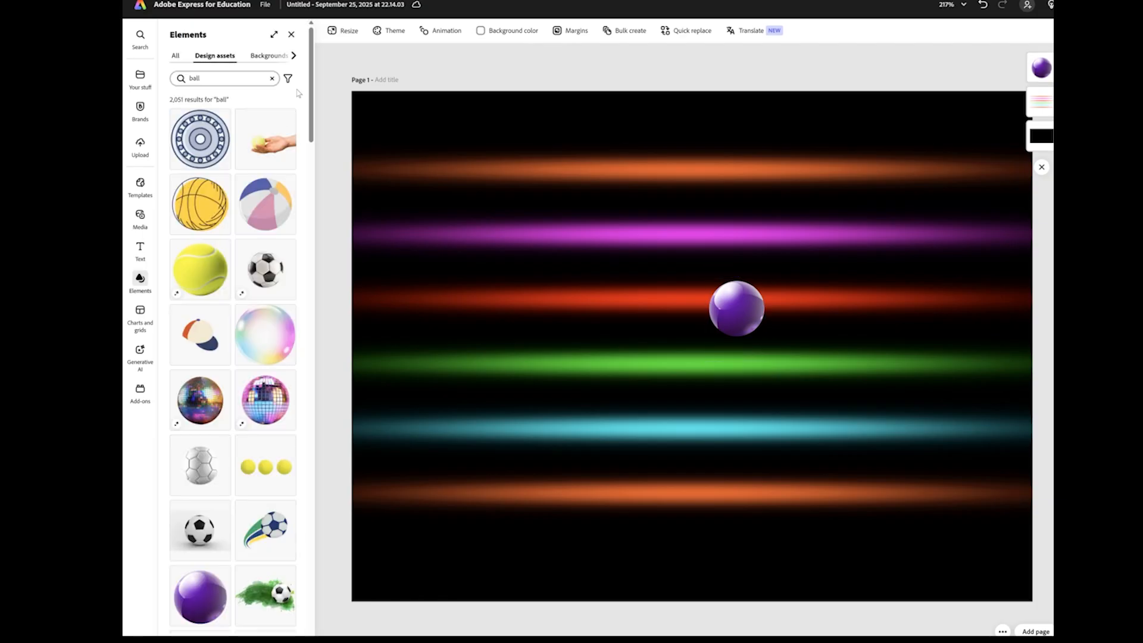
# Step: Search the design assets for "brick wall" and add the image with rows of black and red brick blocks
pyautogui.click(220, 78)
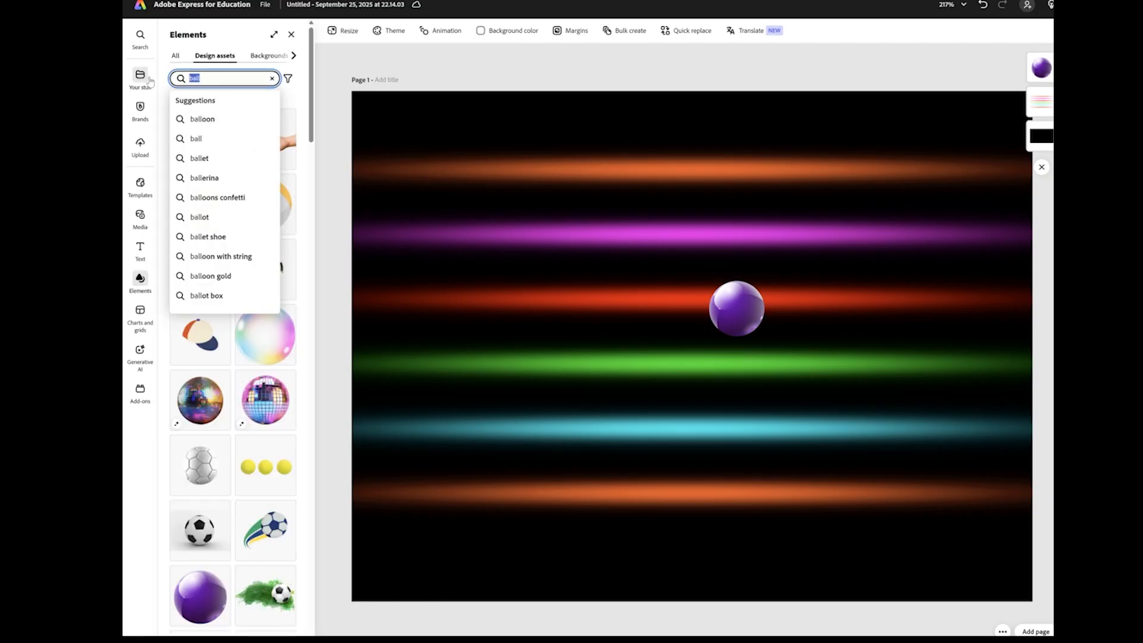
pyautogui.write('brick wall')
pyautogui.press('Return')
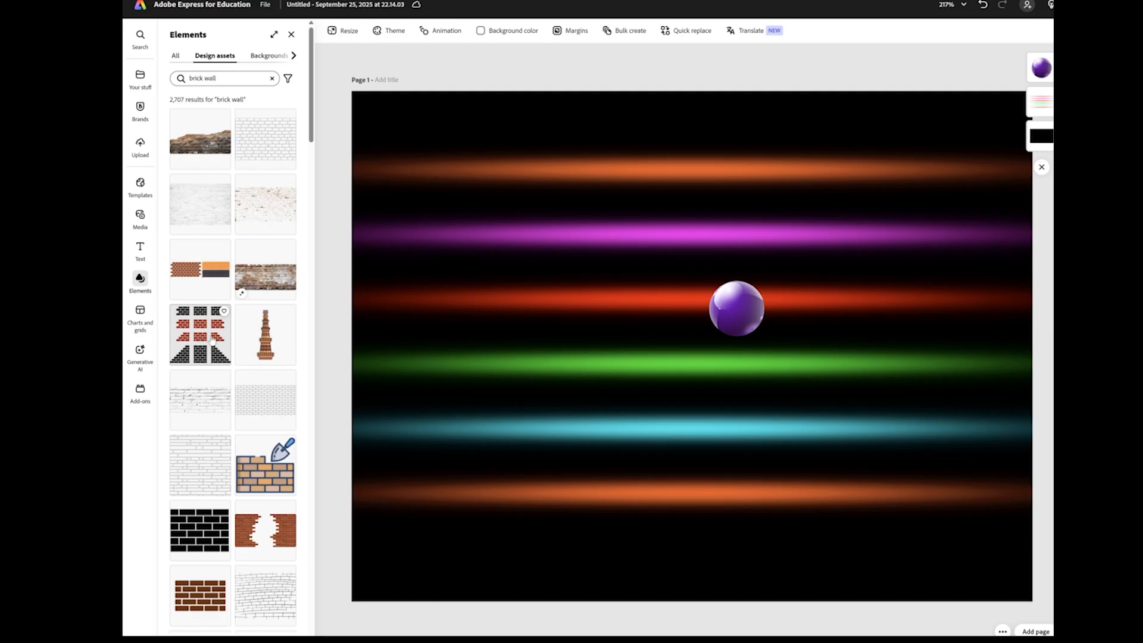
pyautogui.click(202, 344)
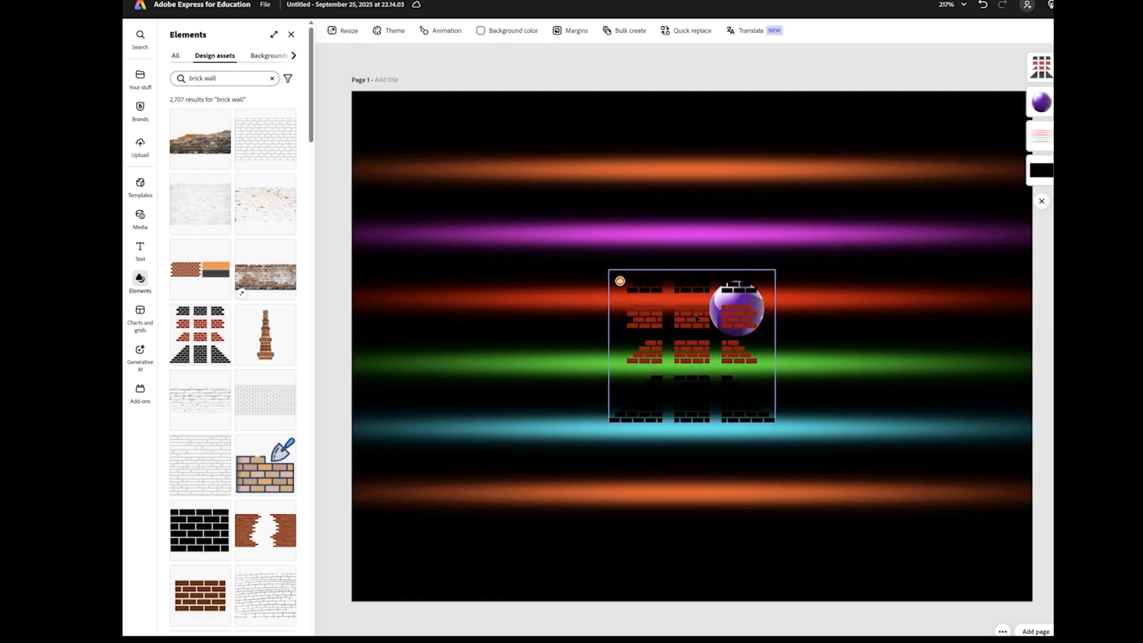
# Step: Enlarge the brick image to about twice its size and position it left of the page's centre
pyautogui.moveTo(693, 317); pyautogui.dragTo(597, 271)
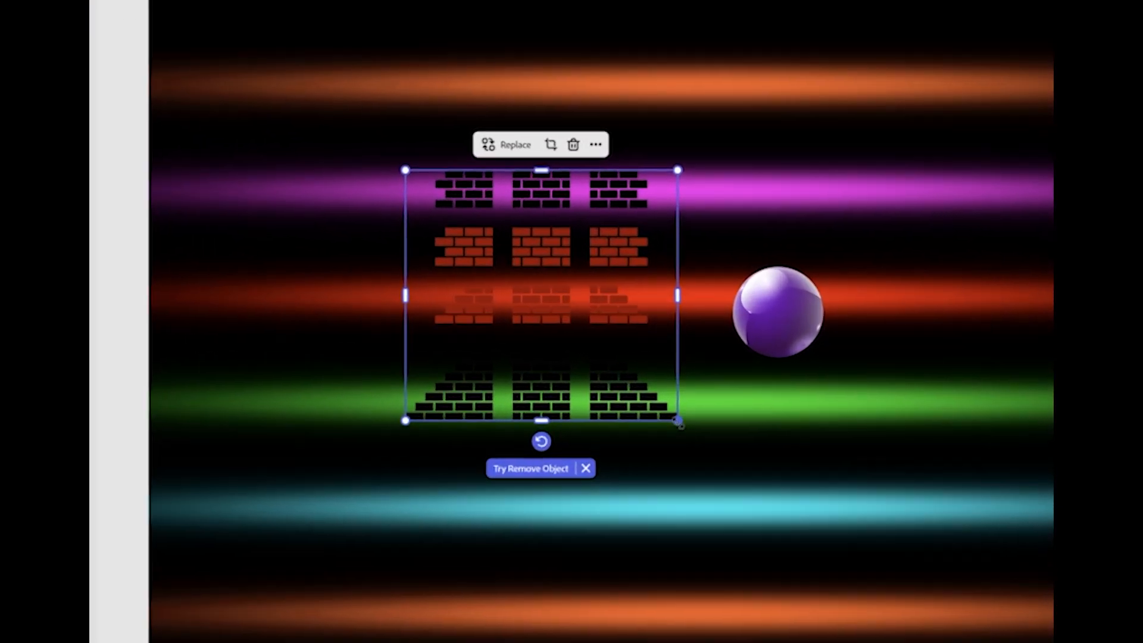
pyautogui.moveTo(679, 421); pyautogui.dragTo(968, 640)
pyautogui.moveTo(663, 458); pyautogui.dragTo(511, 306)
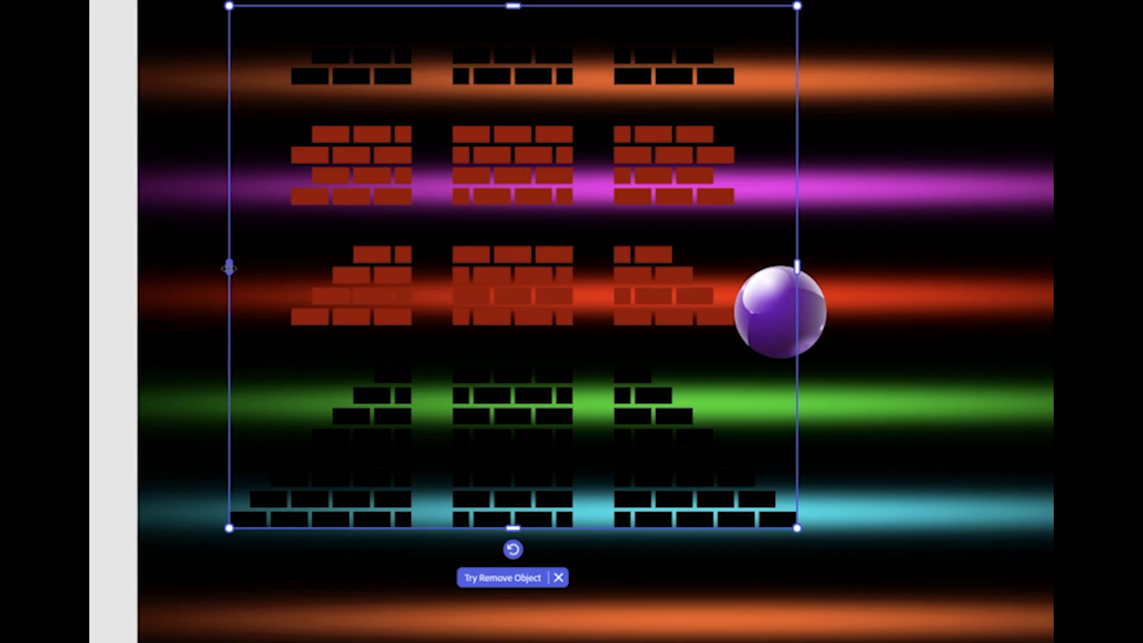
# Step: Crop the brick image to the two red blocks in its middle column, and move them to the page's upper-left area
pyautogui.moveTo(229, 268); pyautogui.dragTo(433, 268)
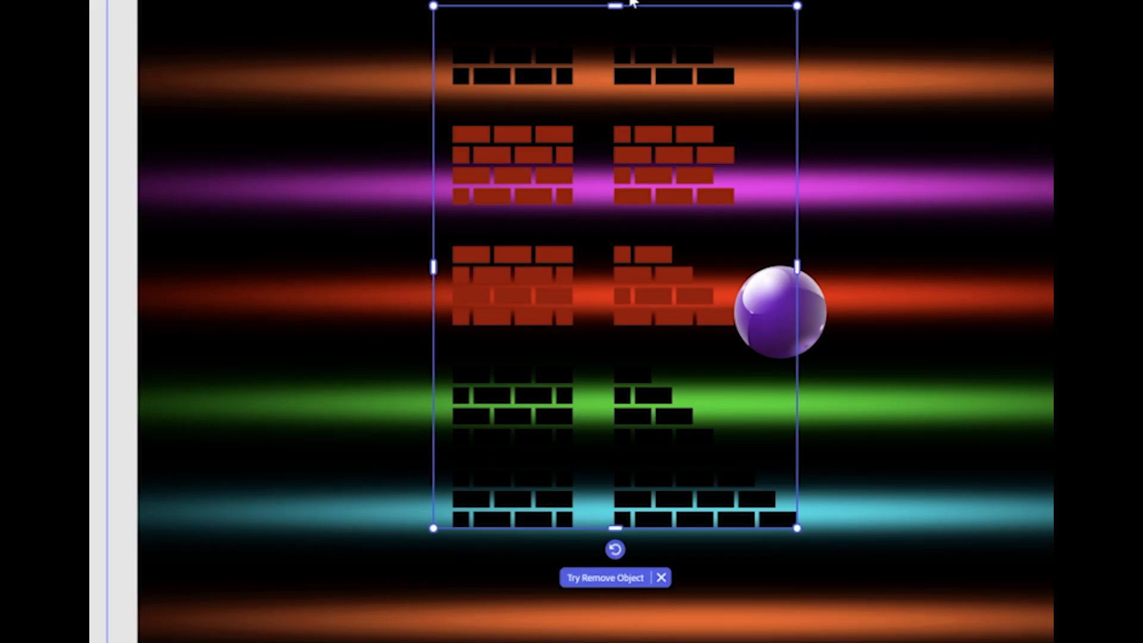
pyautogui.moveTo(621, 6); pyautogui.dragTo(616, 121)
pyautogui.moveTo(797, 324); pyautogui.dragTo(588, 325)
pyautogui.moveTo(510, 528); pyautogui.dragTo(534, 334)
pyautogui.moveTo(531, 278); pyautogui.dragTo(326, 126)
pyautogui.moveTo(222, 235); pyautogui.dragTo(222, 236)
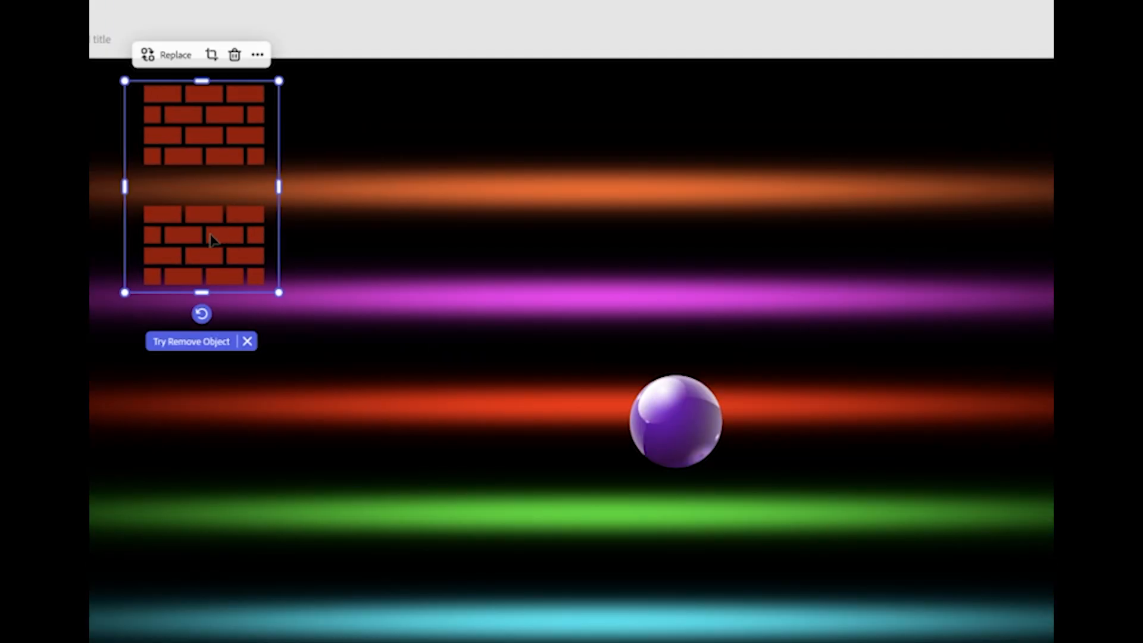
# Step: Copy and paste the cropped brick column, and align the copy directly to the right of the original
pyautogui.rightClick(240, 233)
pyautogui.click(288, 308)
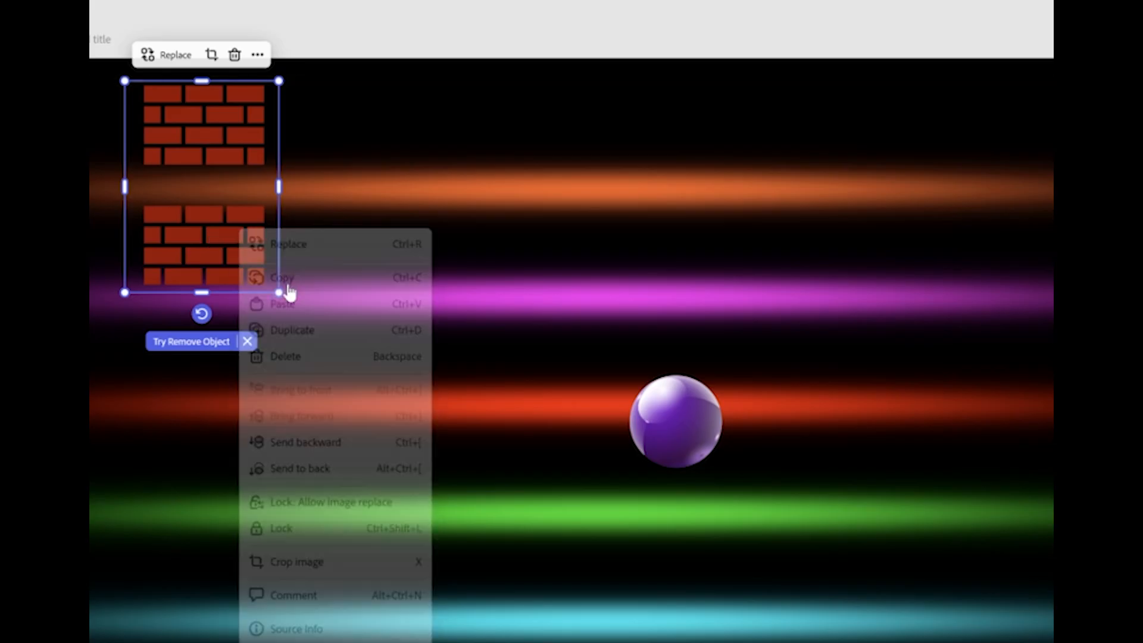
pyautogui.rightClick(349, 208)
pyautogui.click(393, 284)
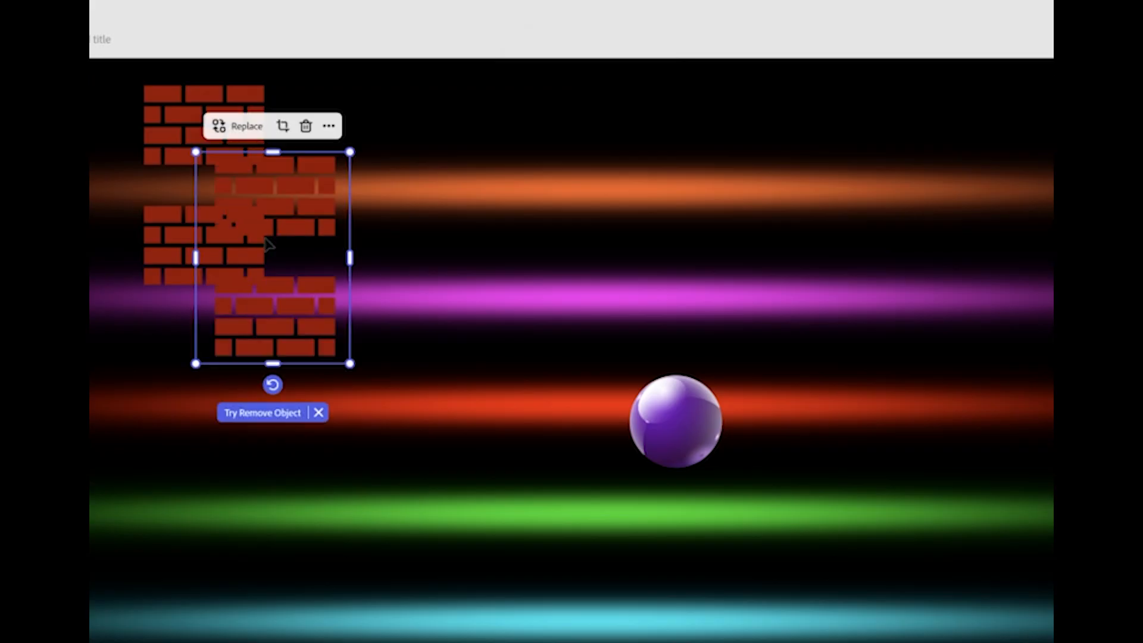
pyautogui.moveTo(296, 217); pyautogui.dragTo(375, 146)
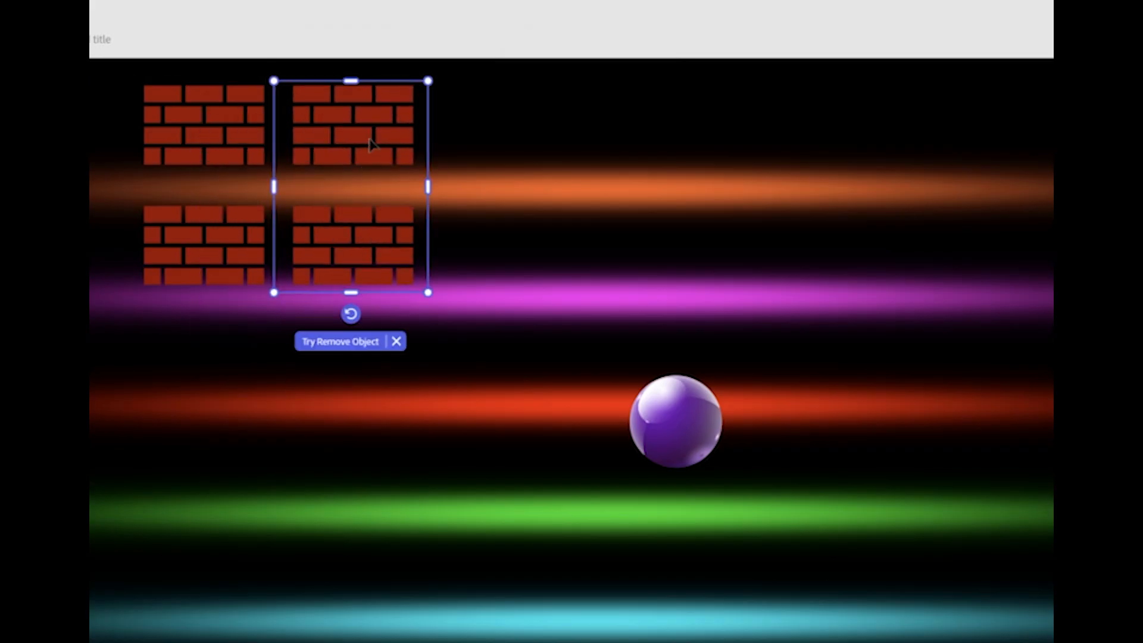
# Step: Duplicate the pair of brick columns twice to form an evenly spaced row of six columns across the upper page
pyautogui.click(516, 120)
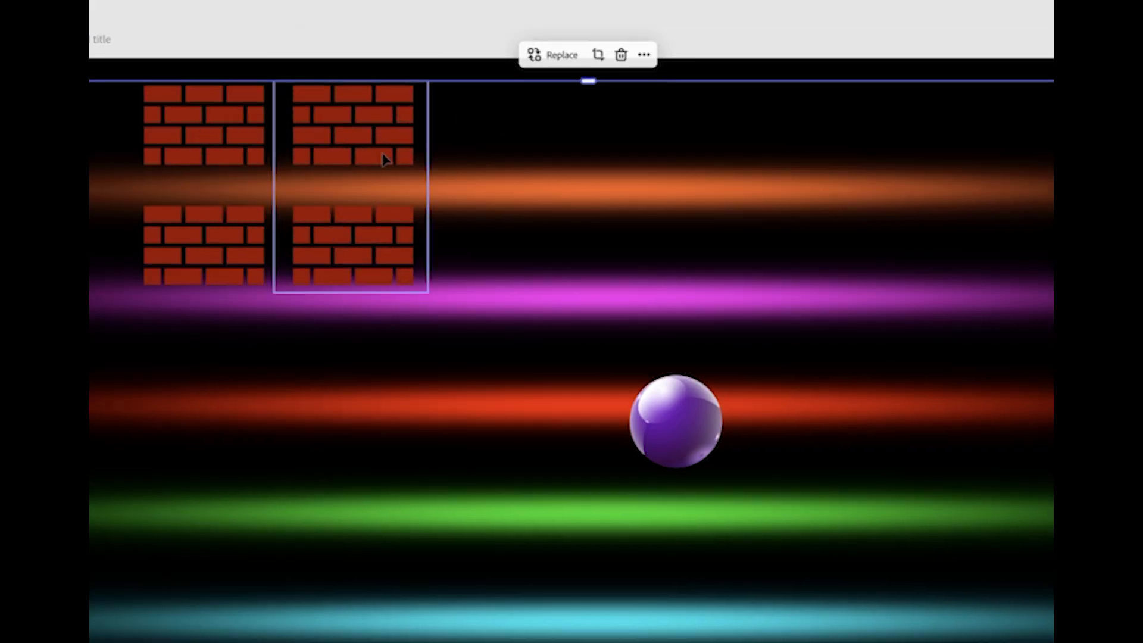
pyautogui.click(381, 154)
pyautogui.keyDown('shift'); pyautogui.click(225, 146); pyautogui.keyUp('shift')
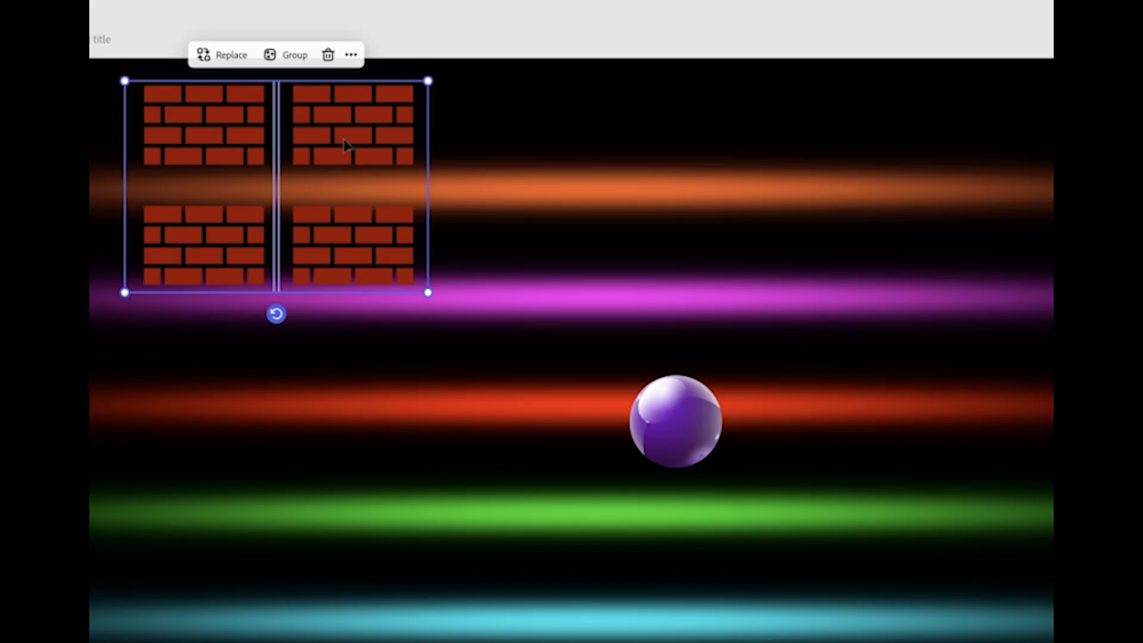
pyautogui.keyDown('alt'); pyautogui.moveTo(351, 148); pyautogui.dragTo(948, 106); pyautogui.keyUp('alt')
pyautogui.keyDown('alt'); pyautogui.moveTo(832, 163); pyautogui.dragTo(828, 163); pyautogui.keyUp('alt')
pyautogui.click(724, 105)
# Step: Reposition the purple ball just below the bricks, near the horizontal centre of the page
pyautogui.moveTo(625, 378); pyautogui.dragTo(540, 361)
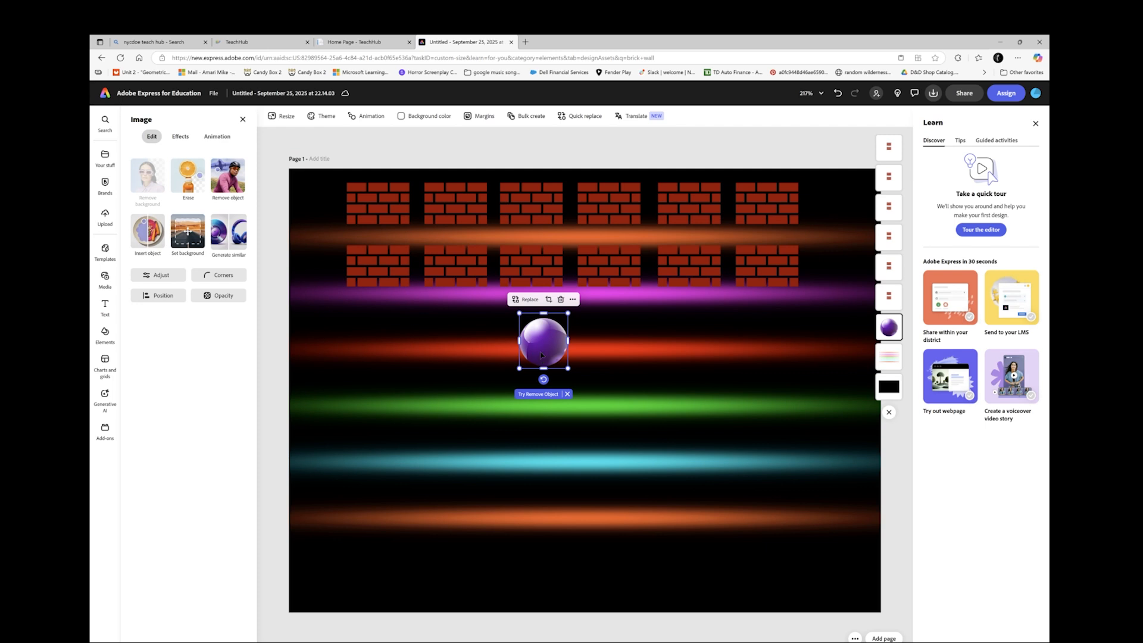
pyautogui.moveTo(549, 353); pyautogui.dragTo(599, 343)
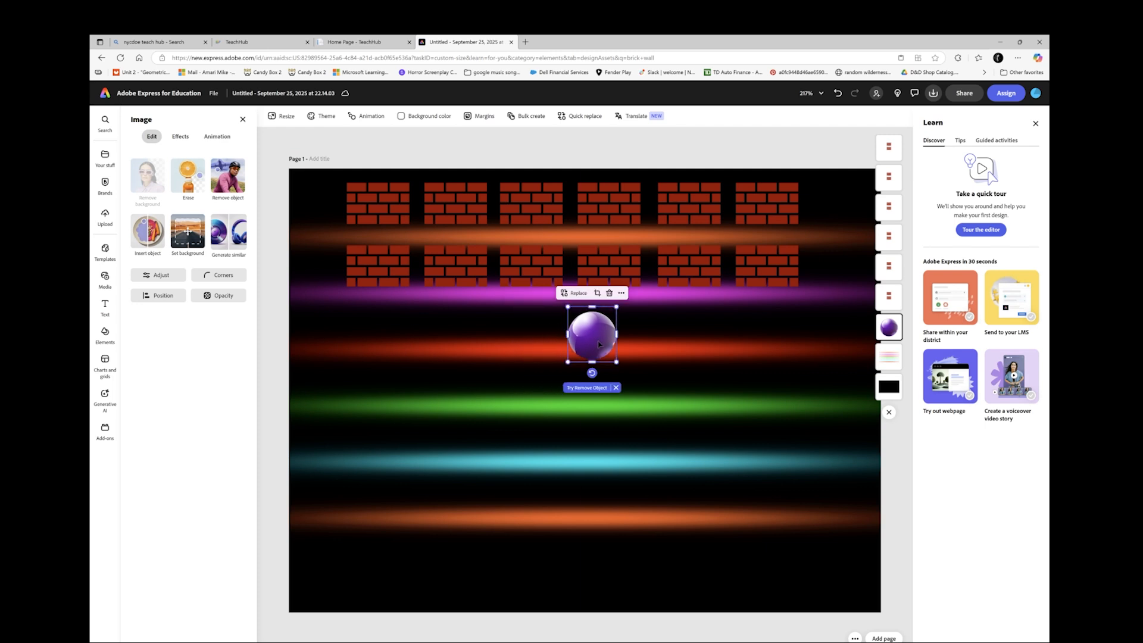
# Step: Search the design assets for "movement lines" and add the grey horizontal streaks graphic to the page
pyautogui.click(242, 120)
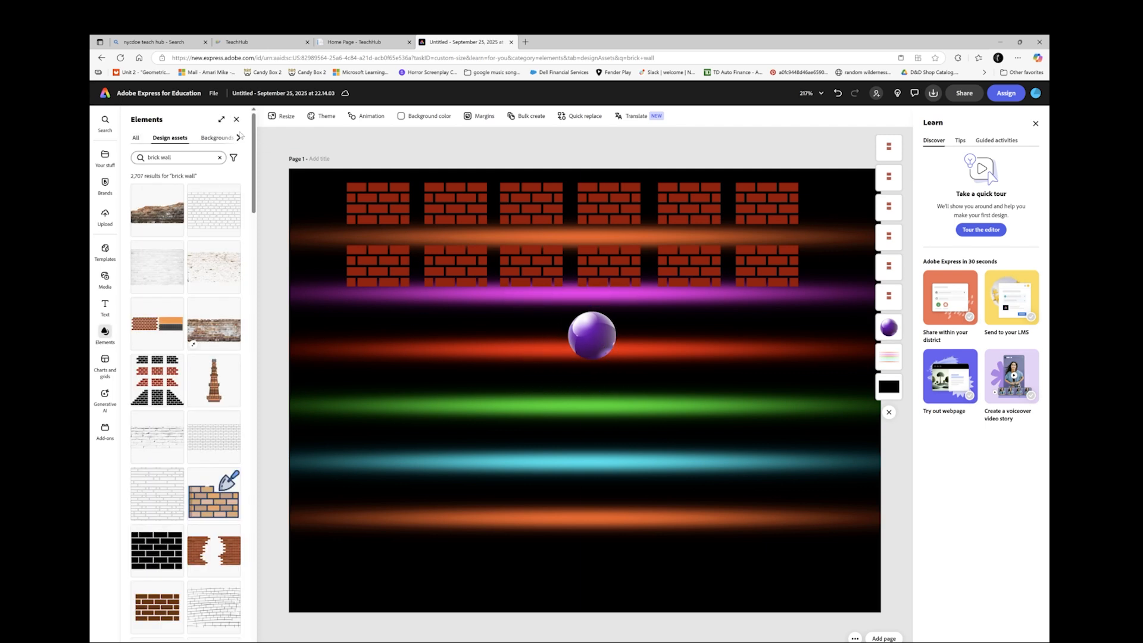
pyautogui.click(219, 158)
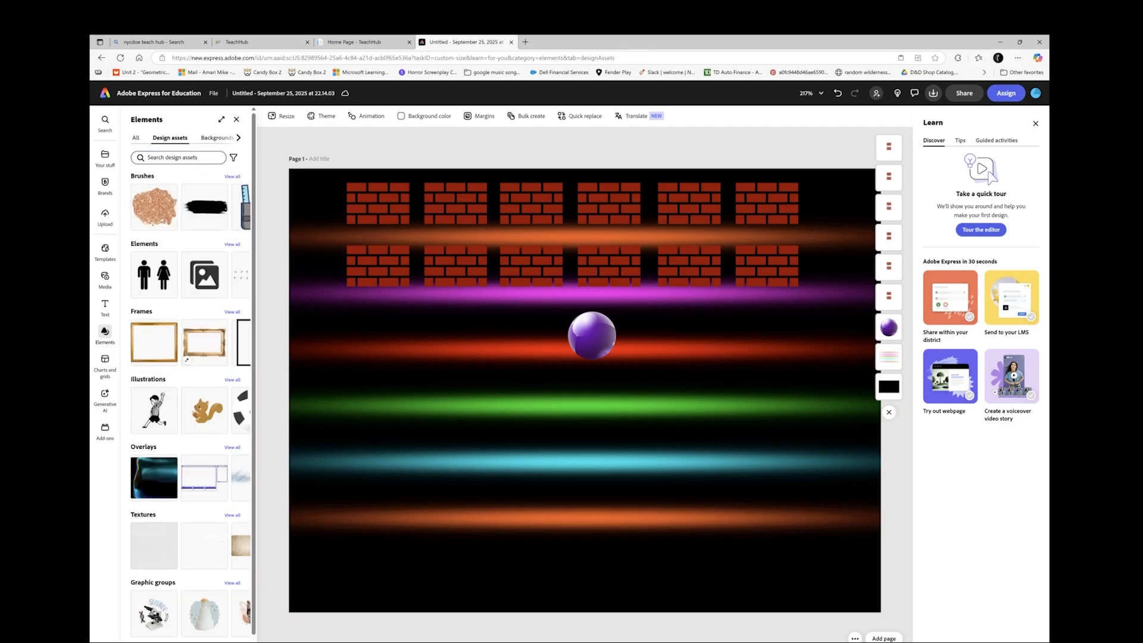
pyautogui.click(199, 159)
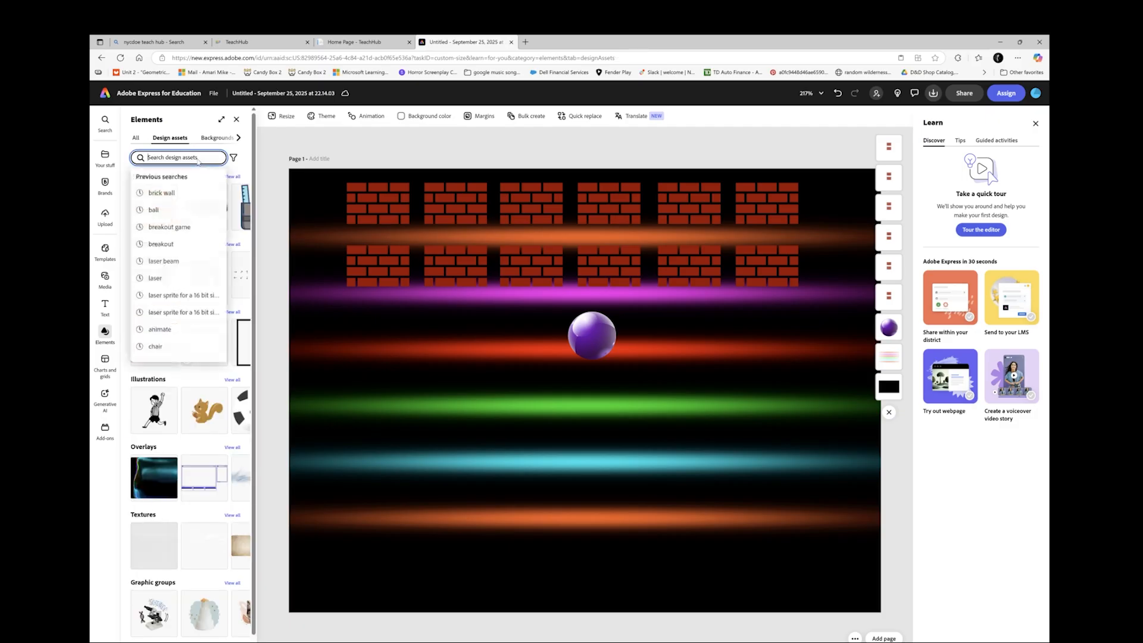
pyautogui.write('movement lines')
pyautogui.press('Return')
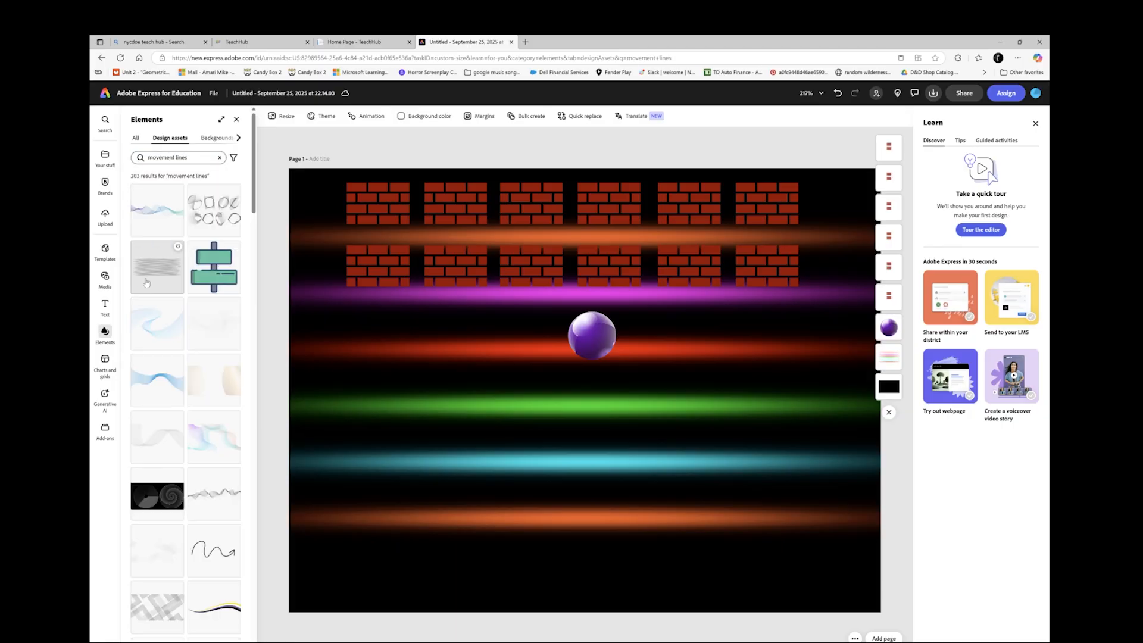
pyautogui.scroll(-3, 198, 449)
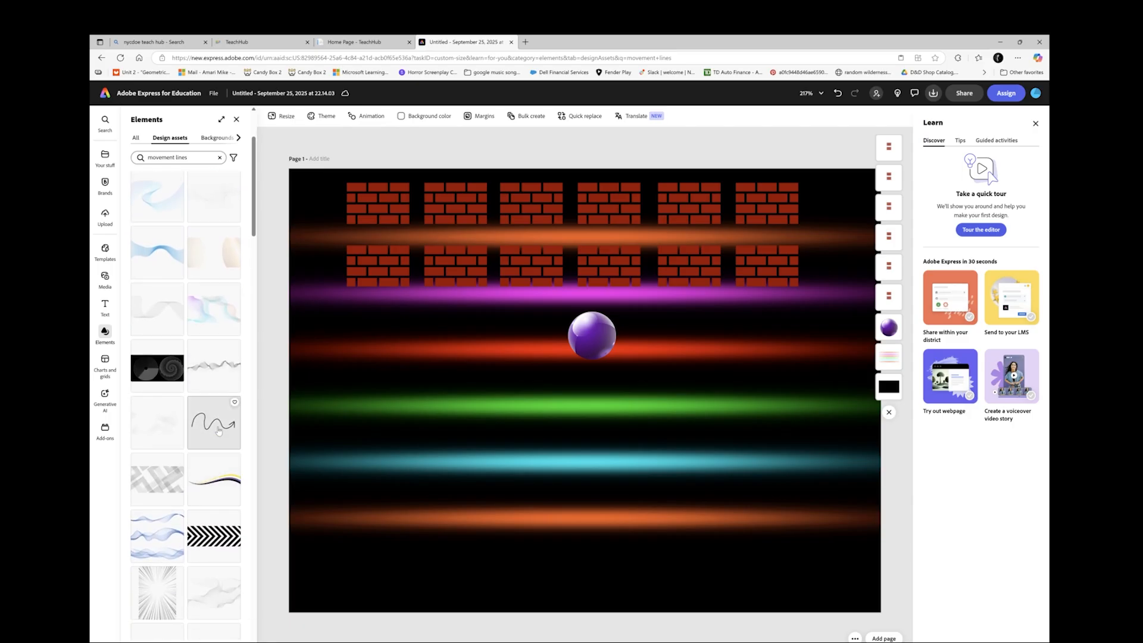
pyautogui.scroll(-5, 215, 382)
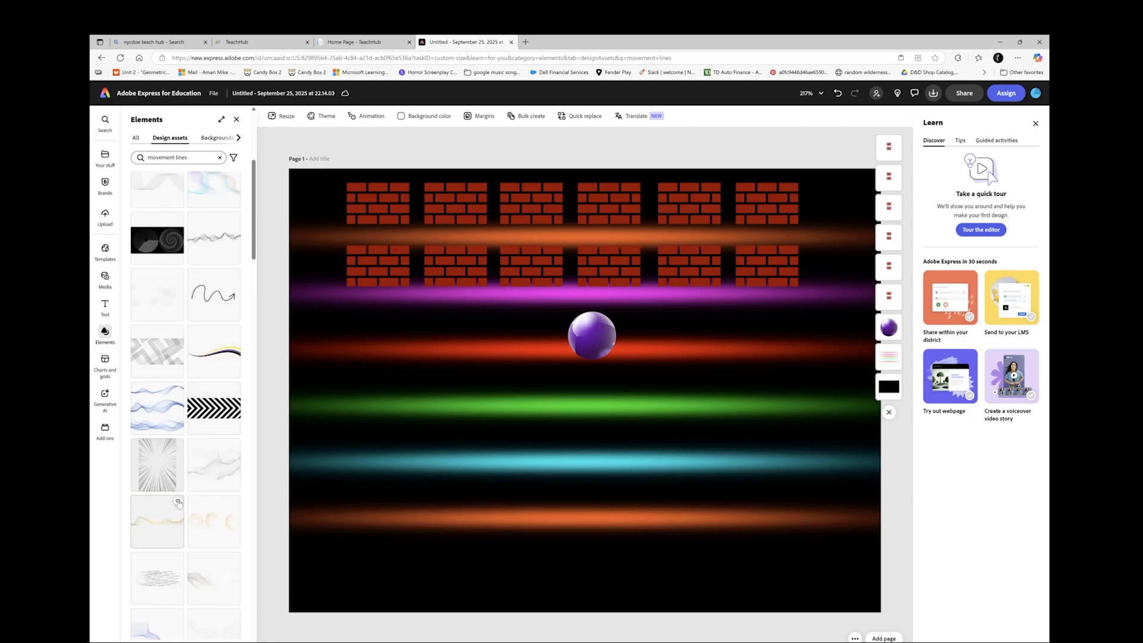
pyautogui.scroll(-3, 170, 497)
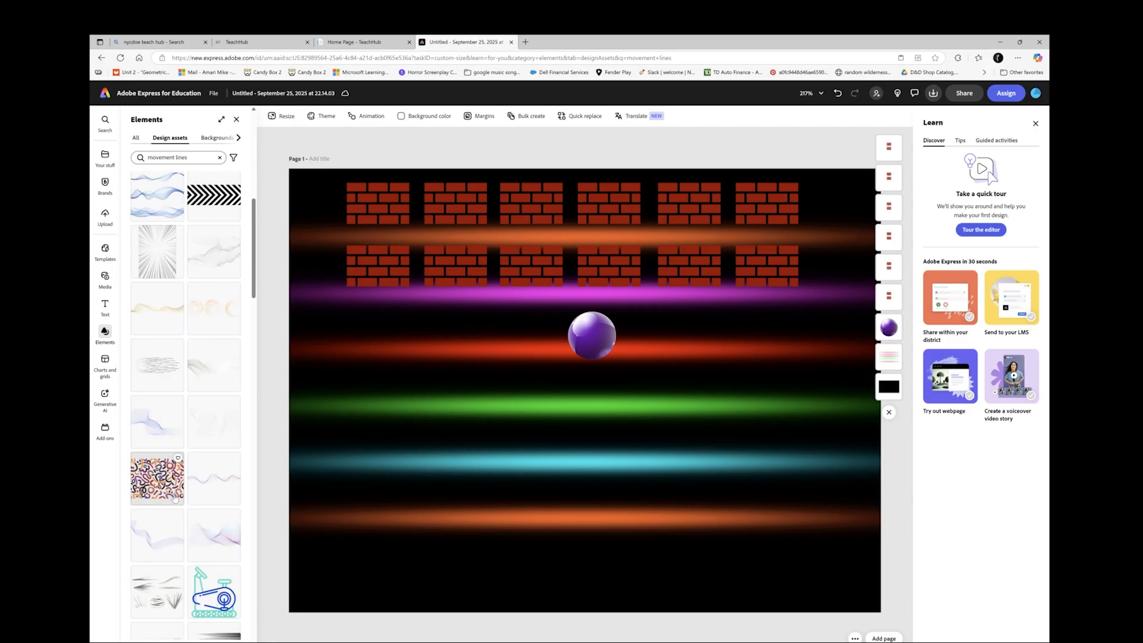
pyautogui.scroll(10, 174, 498)
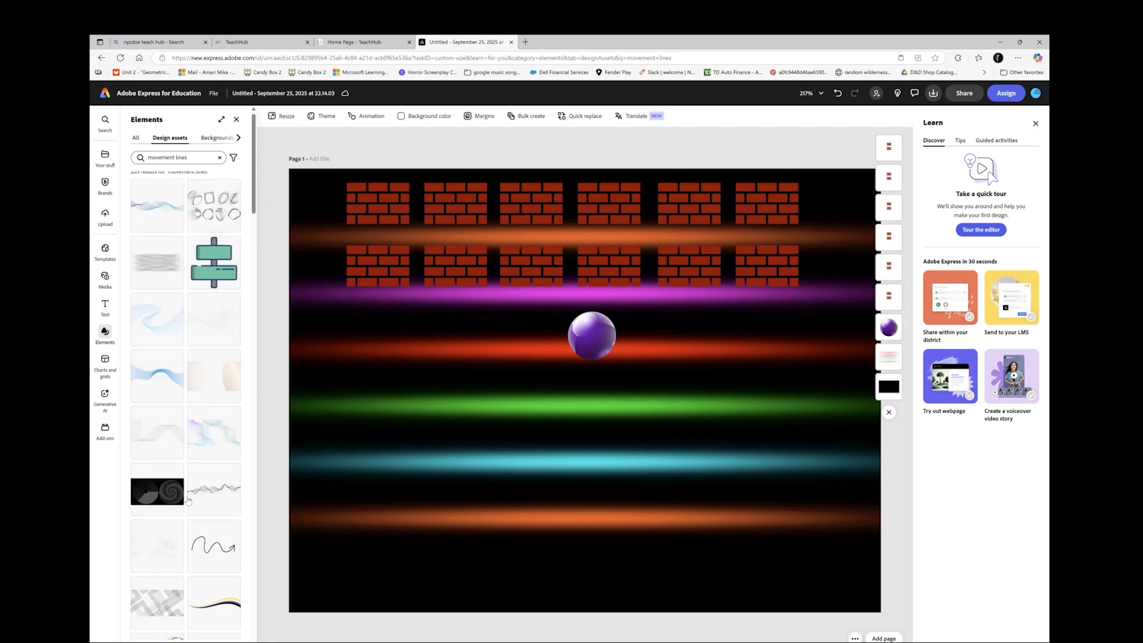
pyautogui.click(160, 270)
# Step: Shrink and tilt the streaks graphic, and place it as a motion trail running down and right from the purple ball
pyautogui.moveTo(676, 382); pyautogui.dragTo(770, 353)
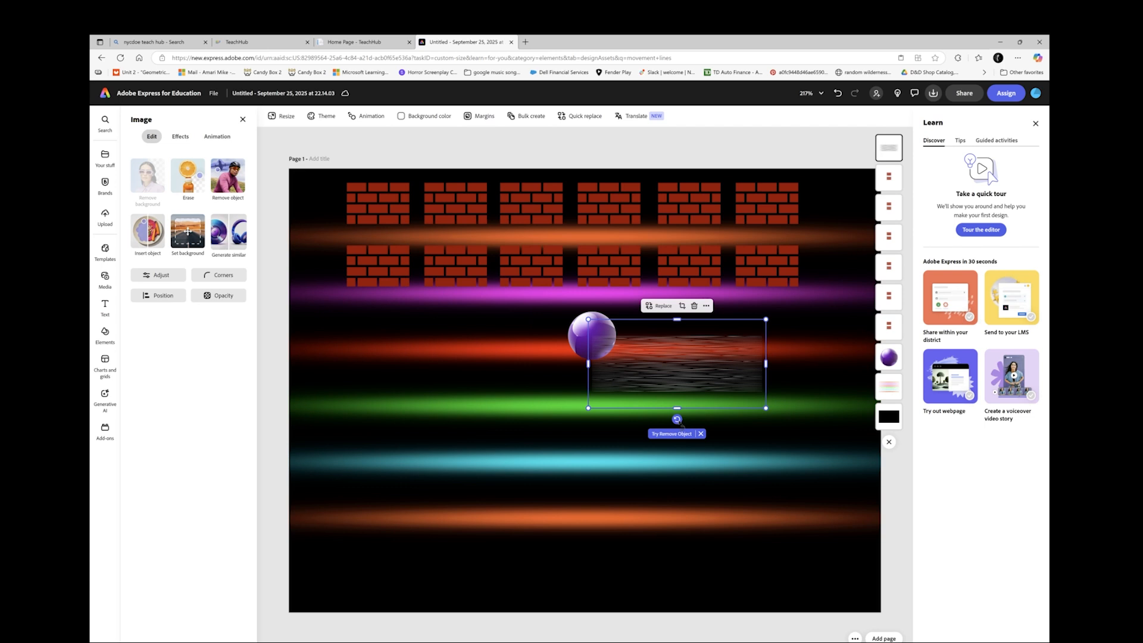
pyautogui.moveTo(677, 419); pyautogui.dragTo(652, 415)
pyautogui.moveTo(743, 417)
pyautogui.mouseDown()
pyautogui.moveTo(721, 455)
pyautogui.moveTo(665, 364)
pyautogui.moveTo(678, 375)
pyautogui.mouseUp()
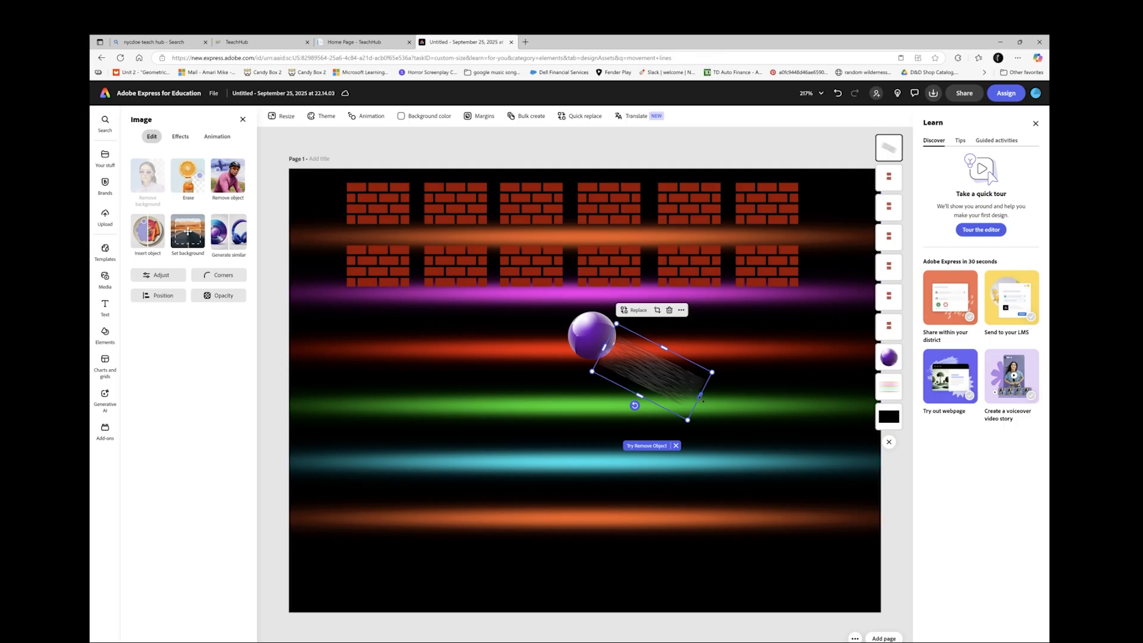
pyautogui.click(750, 432)
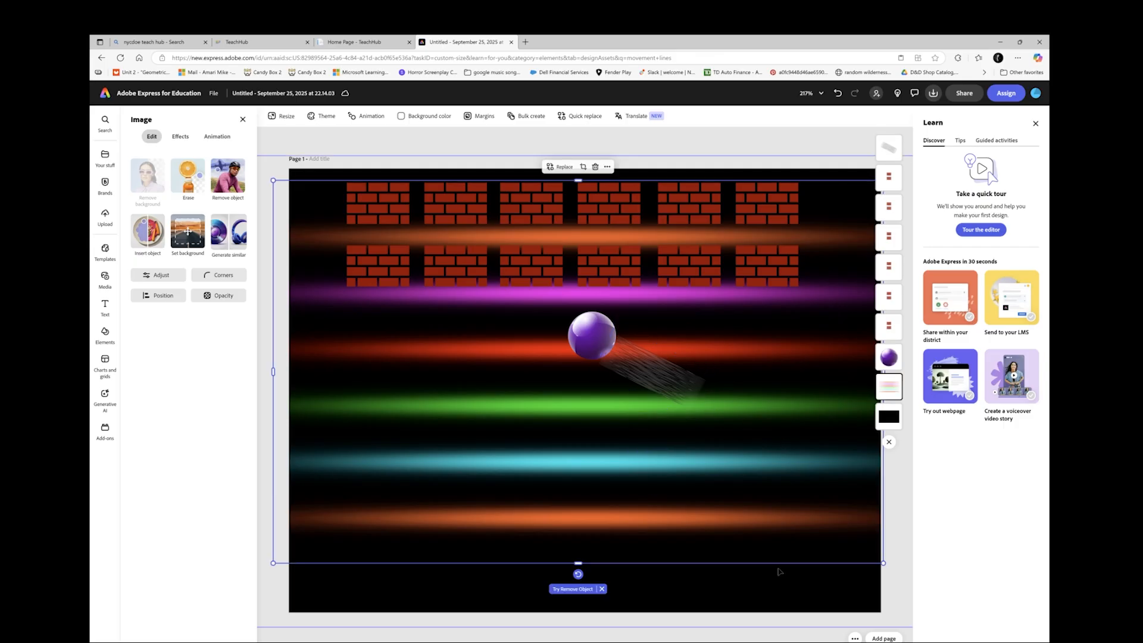
pyautogui.click(905, 572)
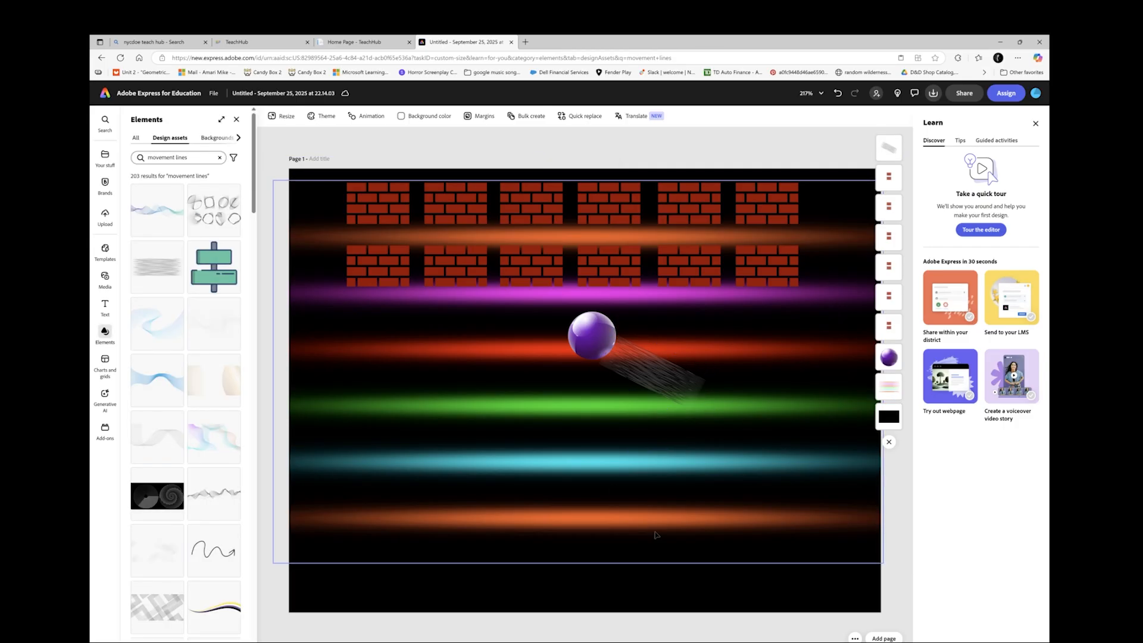
# Step: Add a title text with the author's first name followed by "Breakout", and move it between the cyan and lower orange beams
pyautogui.click(104, 307)
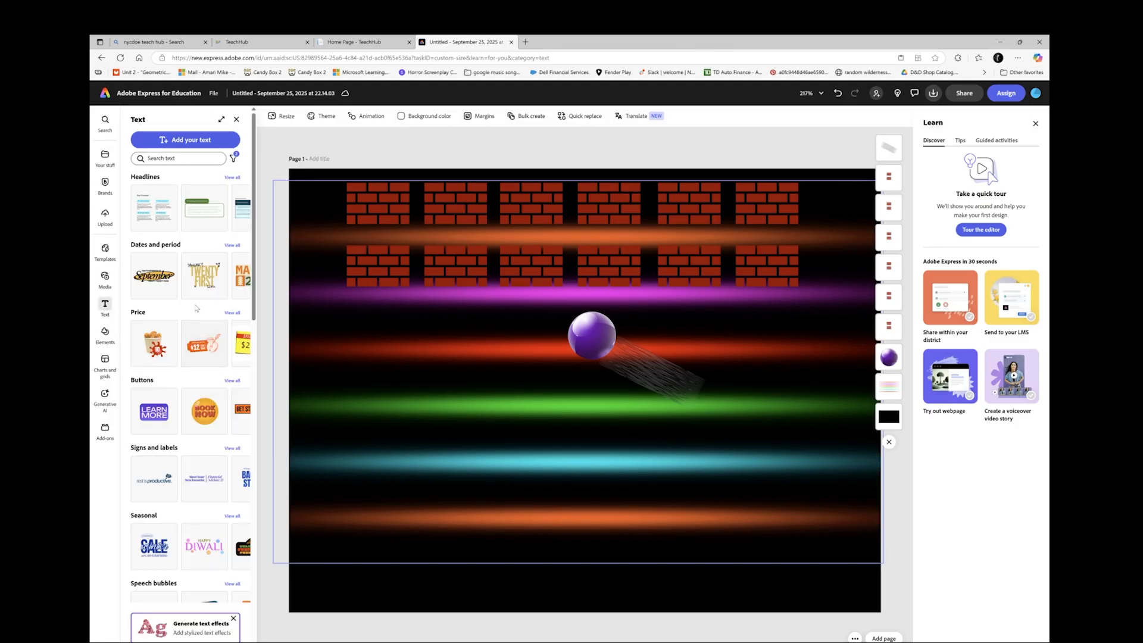
pyautogui.scroll(-5, 203, 333)
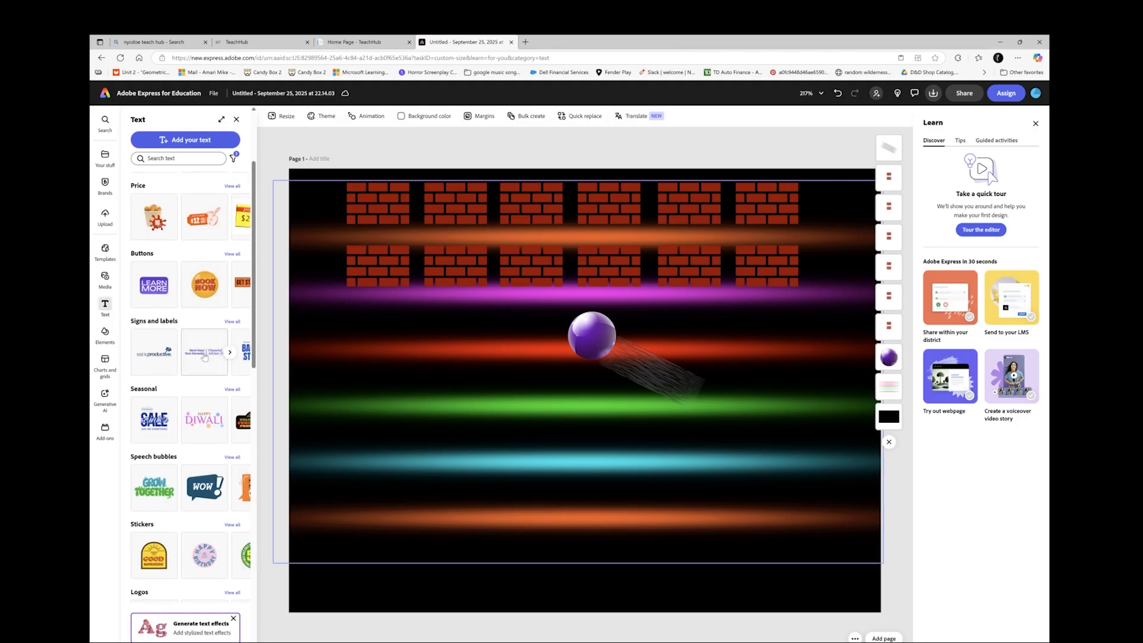
pyautogui.scroll(-10, 202, 363)
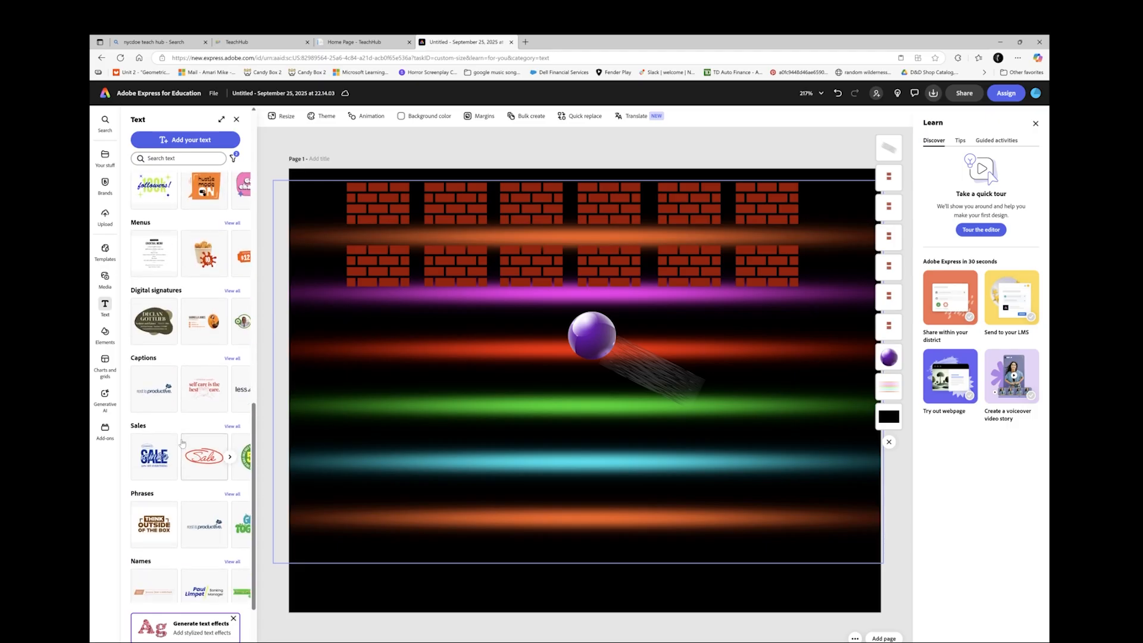
pyautogui.scroll(15, 186, 417)
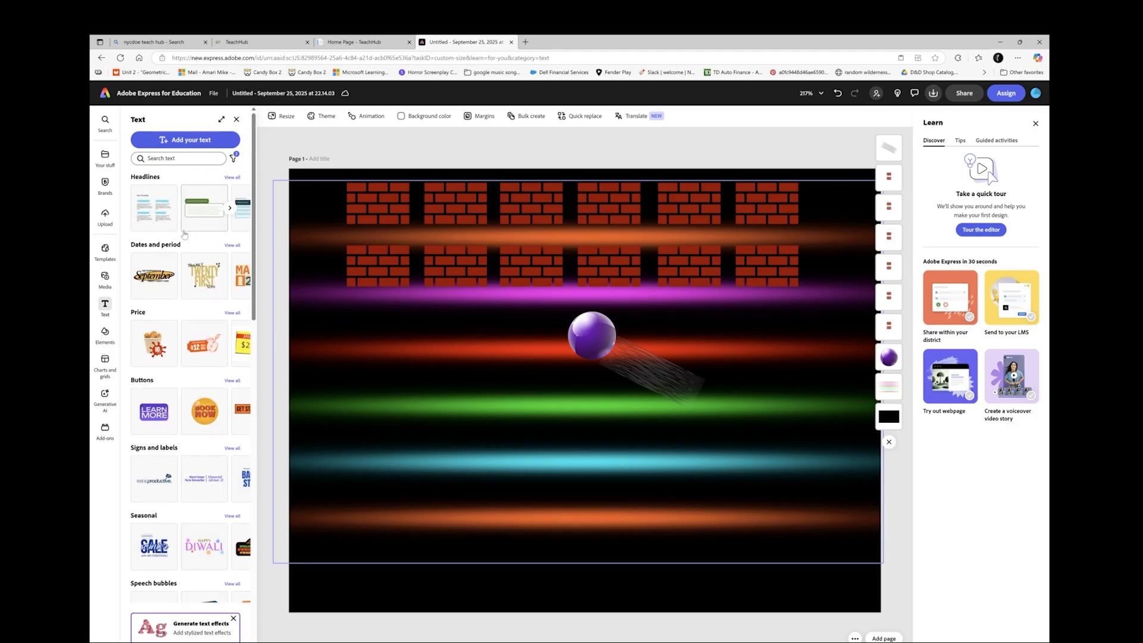
pyautogui.click(192, 141)
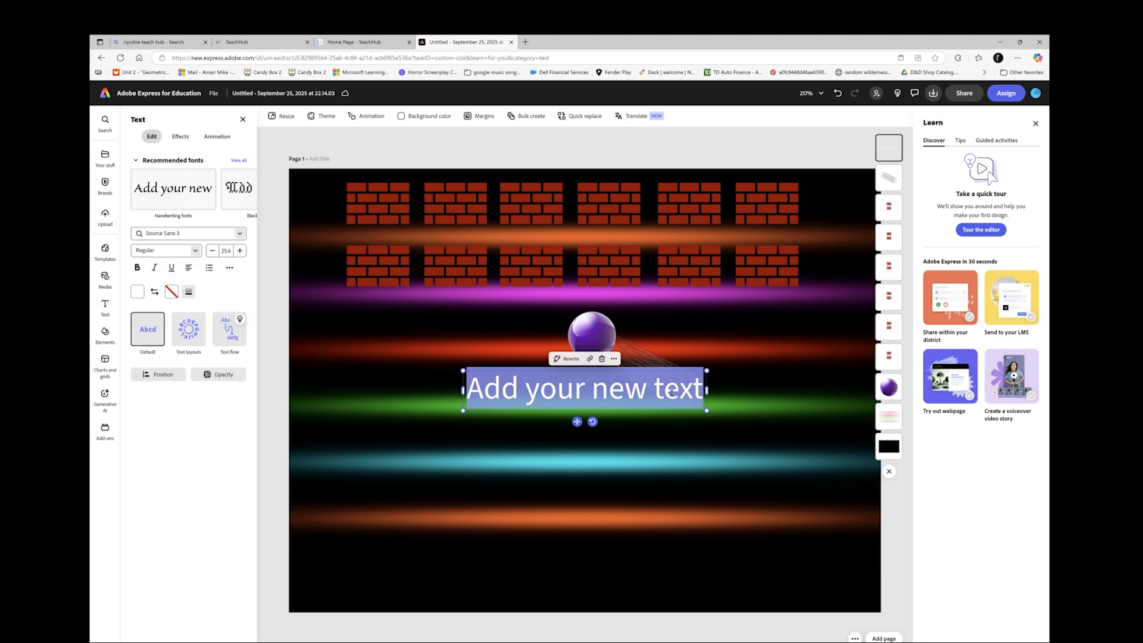
pyautogui.write('Bra')
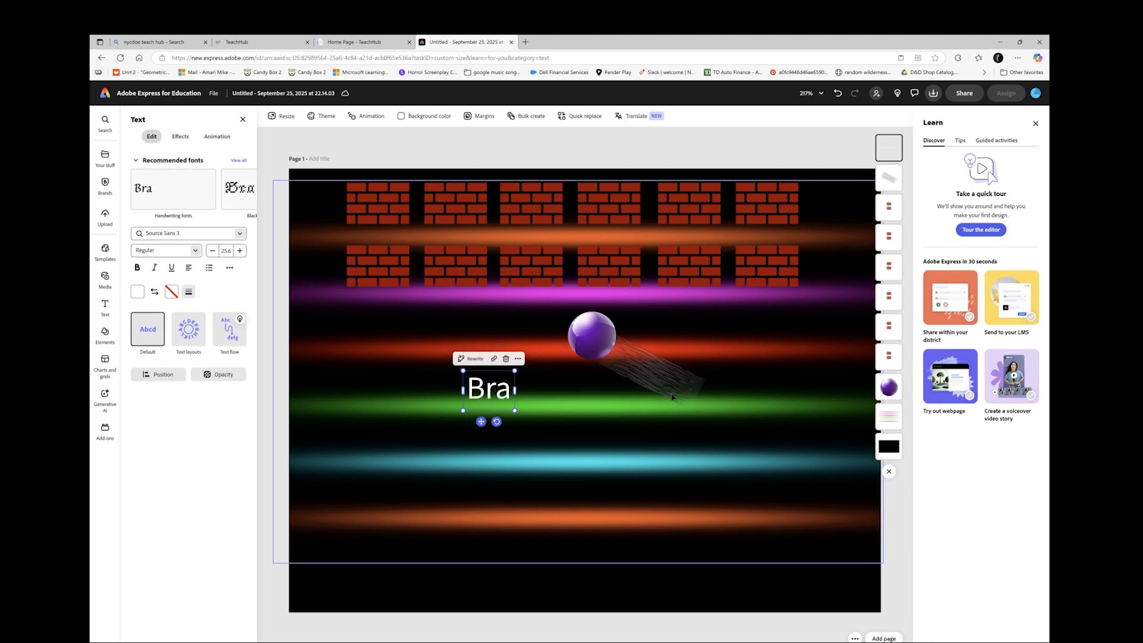
pyautogui.press('BackSpace')
pyautogui.press('BackSpace')
pyautogui.press('BackSpace')
pyautogui.write('Amari Breakout')
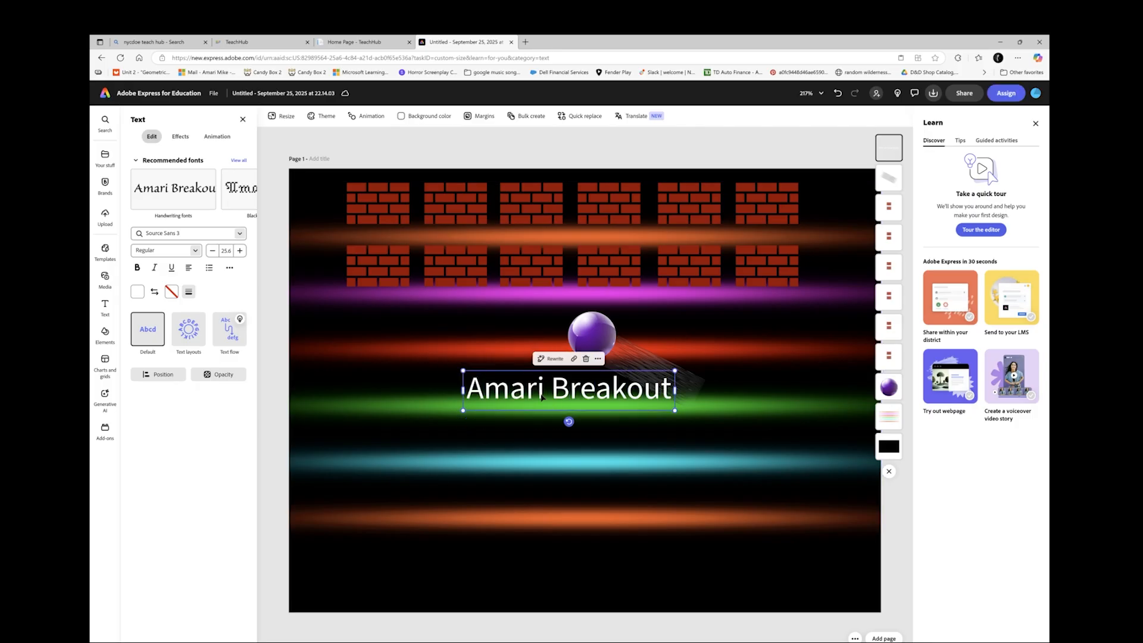
pyautogui.moveTo(542, 397); pyautogui.dragTo(575, 498)
pyautogui.click(573, 501)
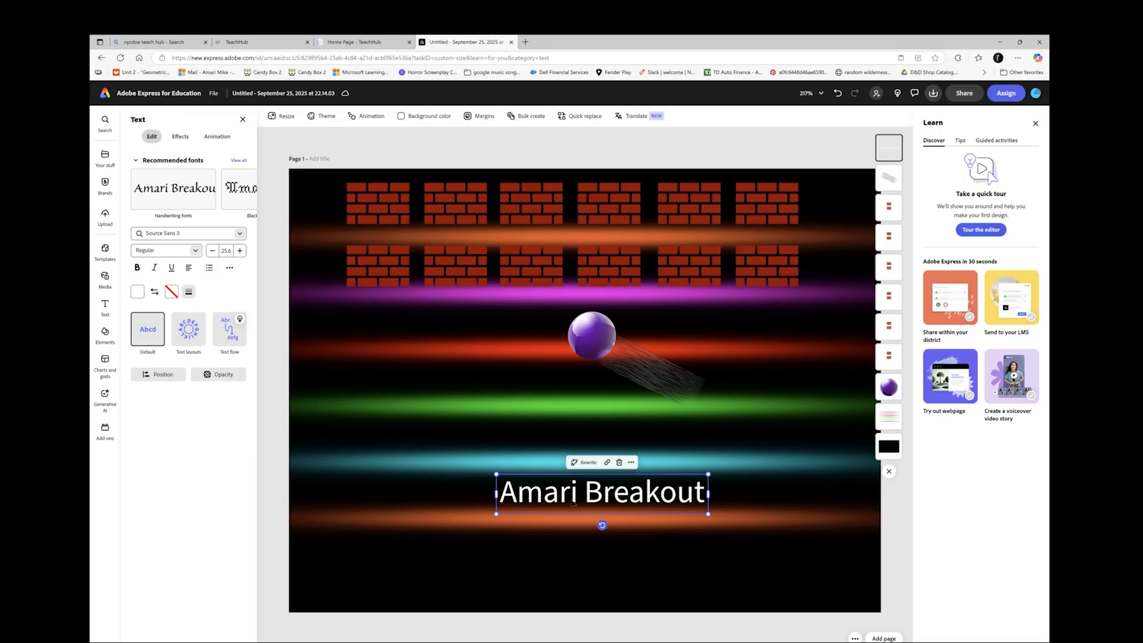
# Step: Set the title text's font to Alfarn and shift the title left to centre it roughly beneath the ball
pyautogui.tripleClick(620, 502)
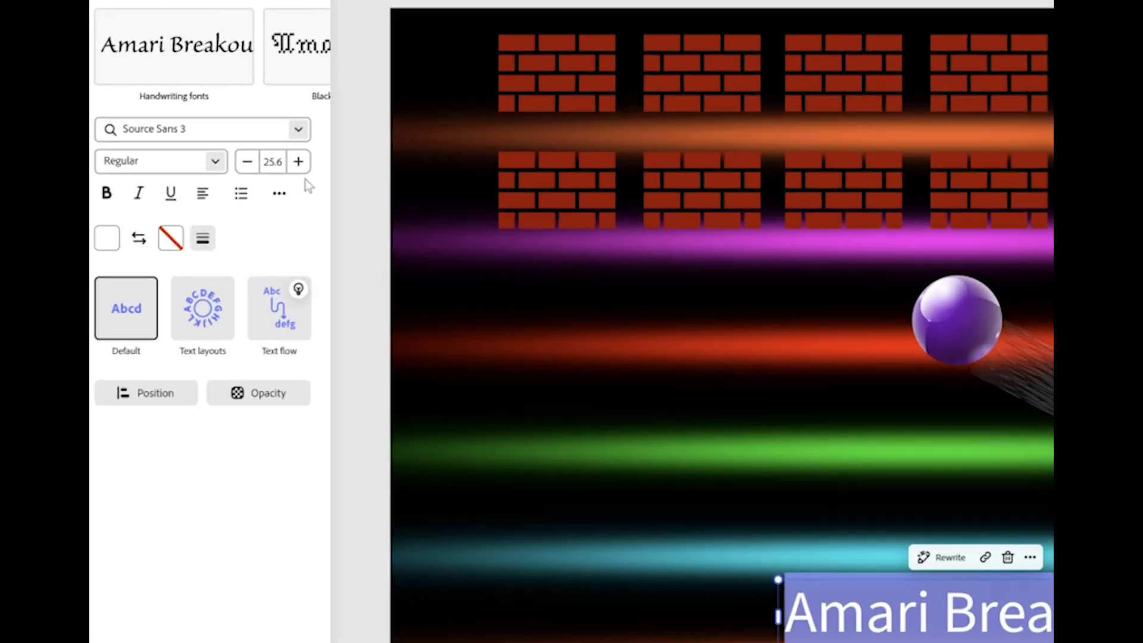
pyautogui.click(298, 130)
pyautogui.scroll(-5, 259, 364)
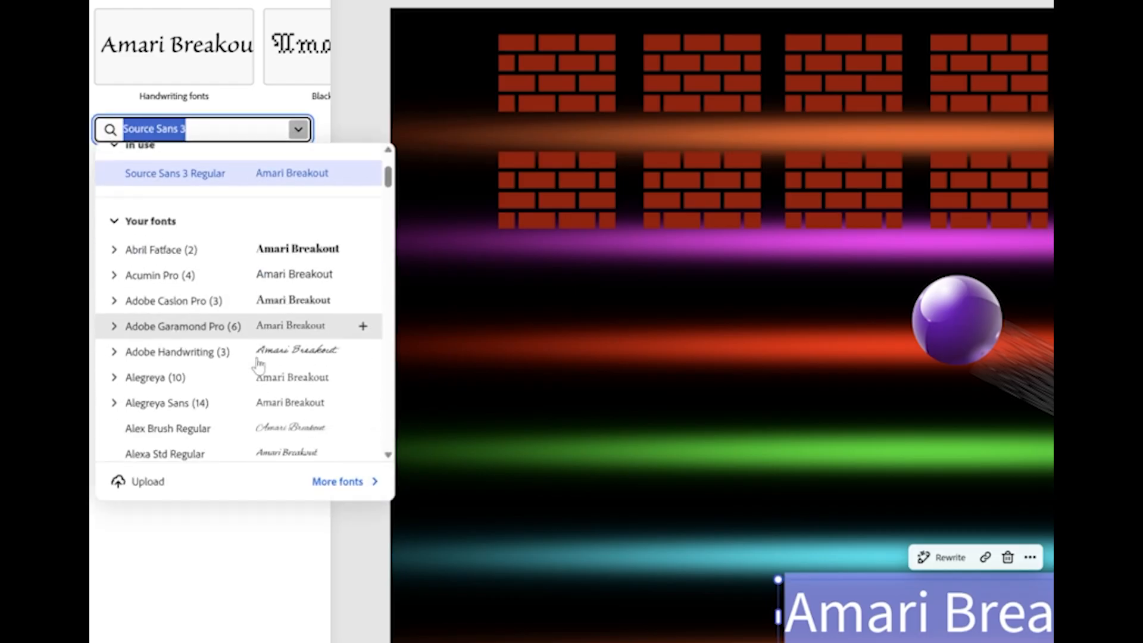
pyautogui.click(313, 296)
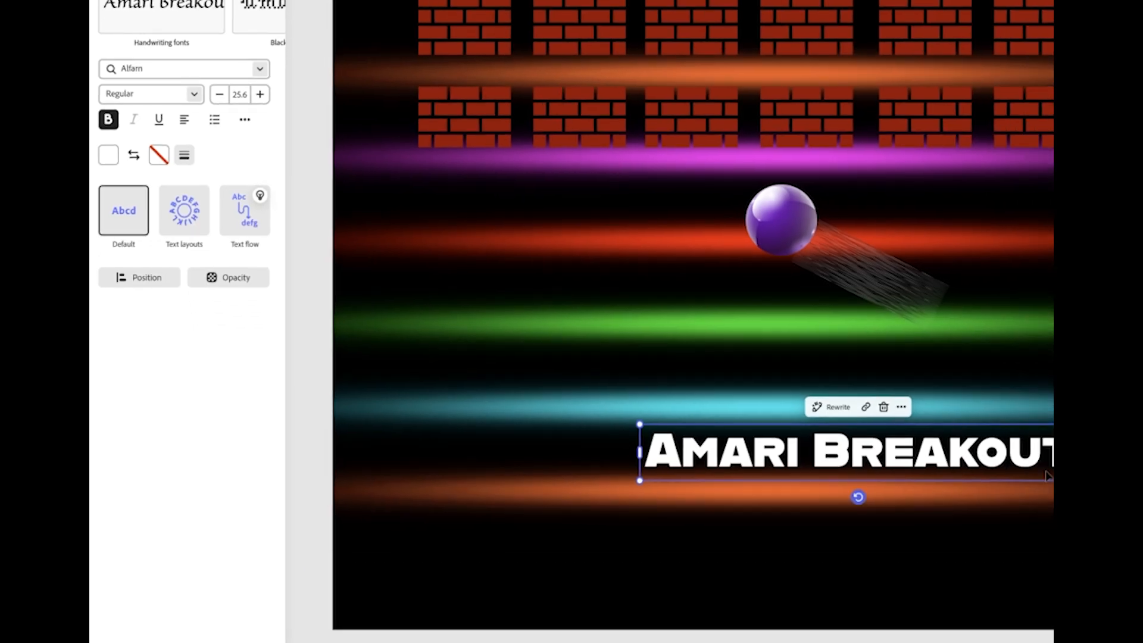
pyautogui.moveTo(1042, 466); pyautogui.dragTo(981, 464)
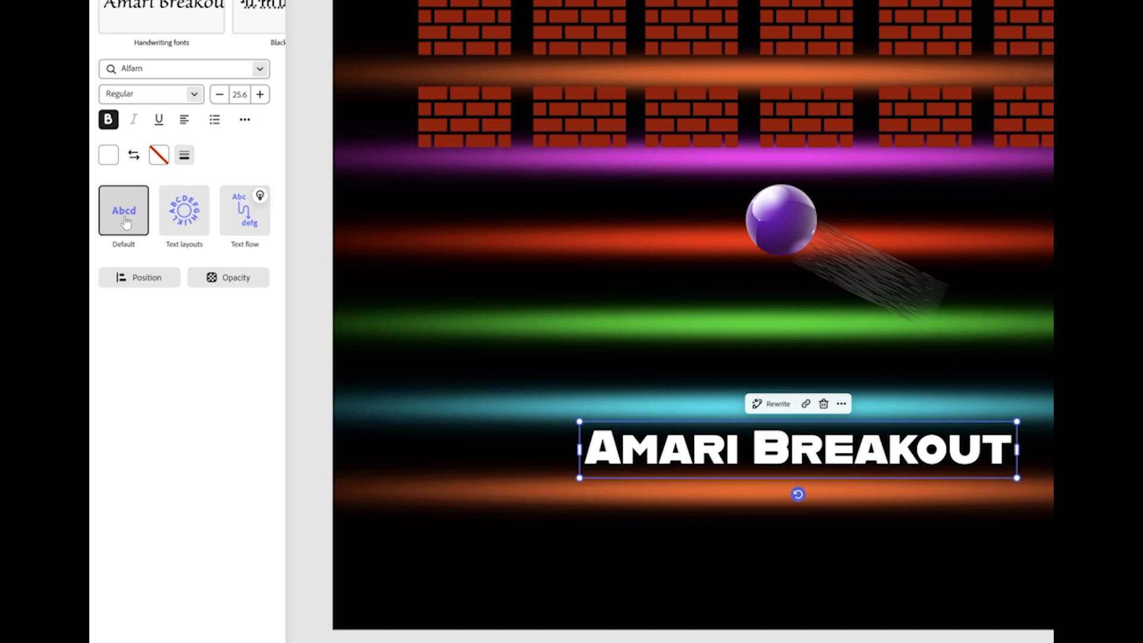
# Step: Try the Arch and Circle text layouts on the title, and restore its Default layout
pyautogui.moveTo(192, 220)
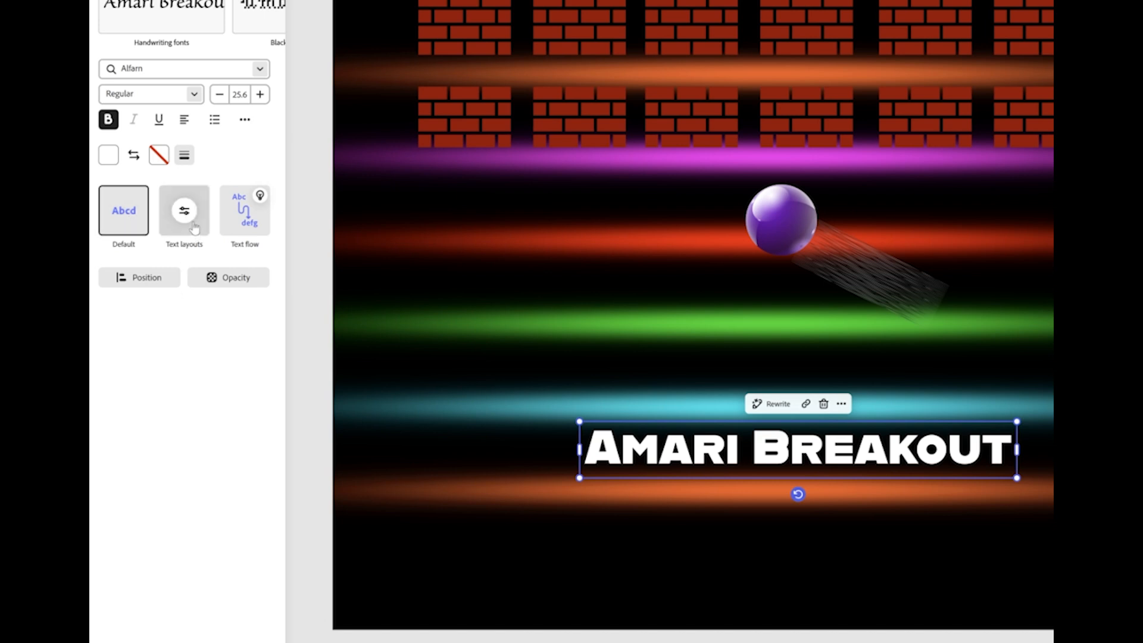
pyautogui.click(192, 221)
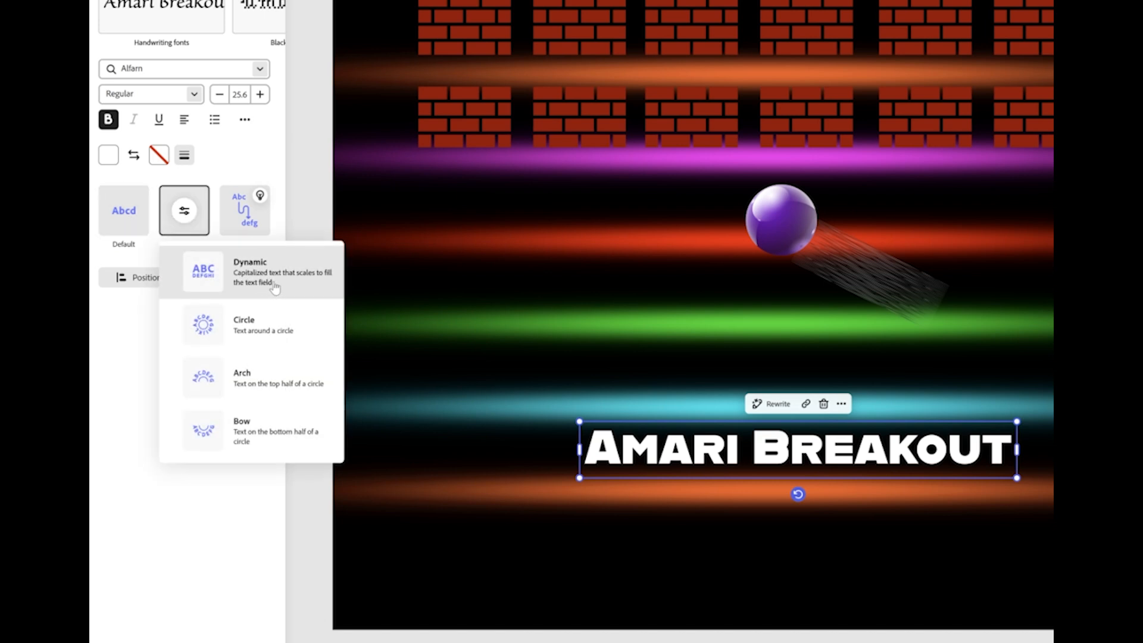
pyautogui.click(272, 378)
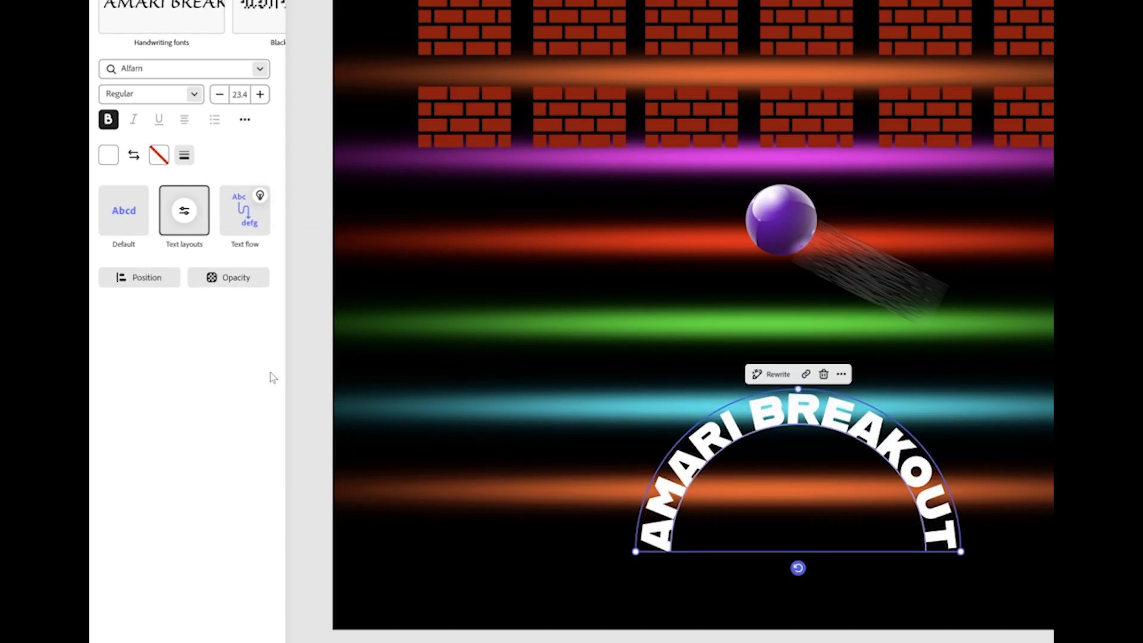
pyautogui.click(184, 210)
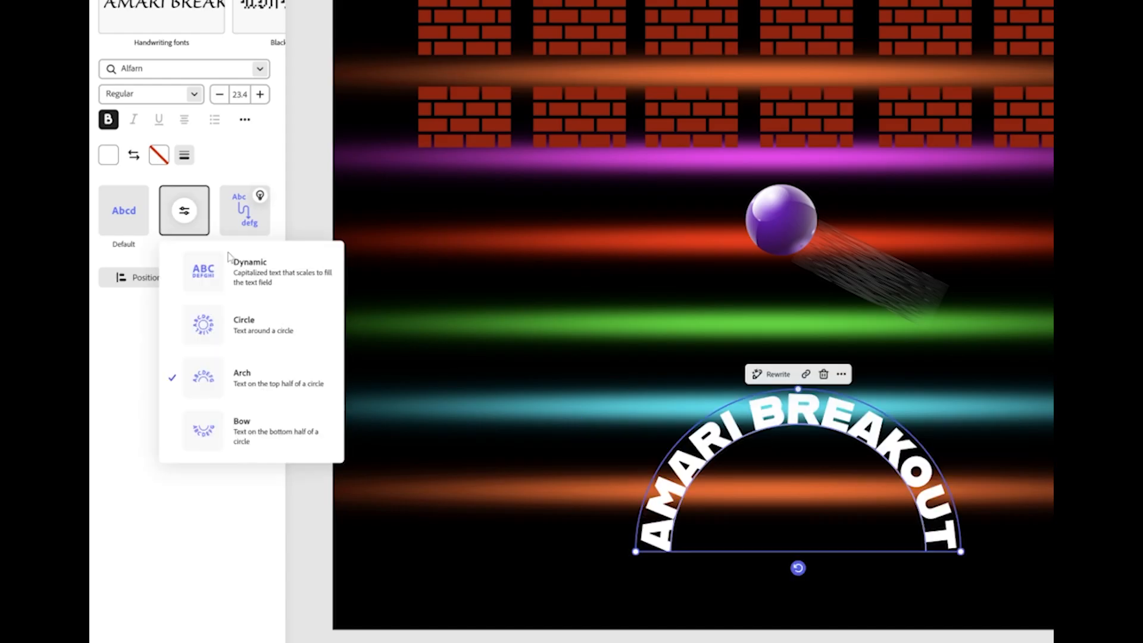
pyautogui.click(261, 320)
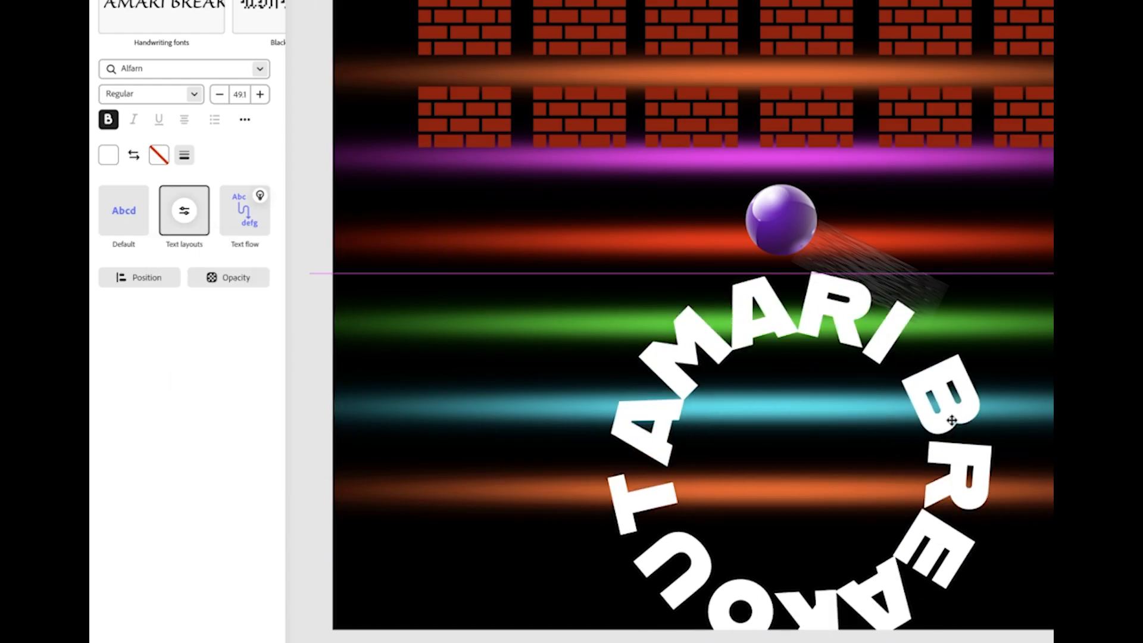
pyautogui.click(184, 210)
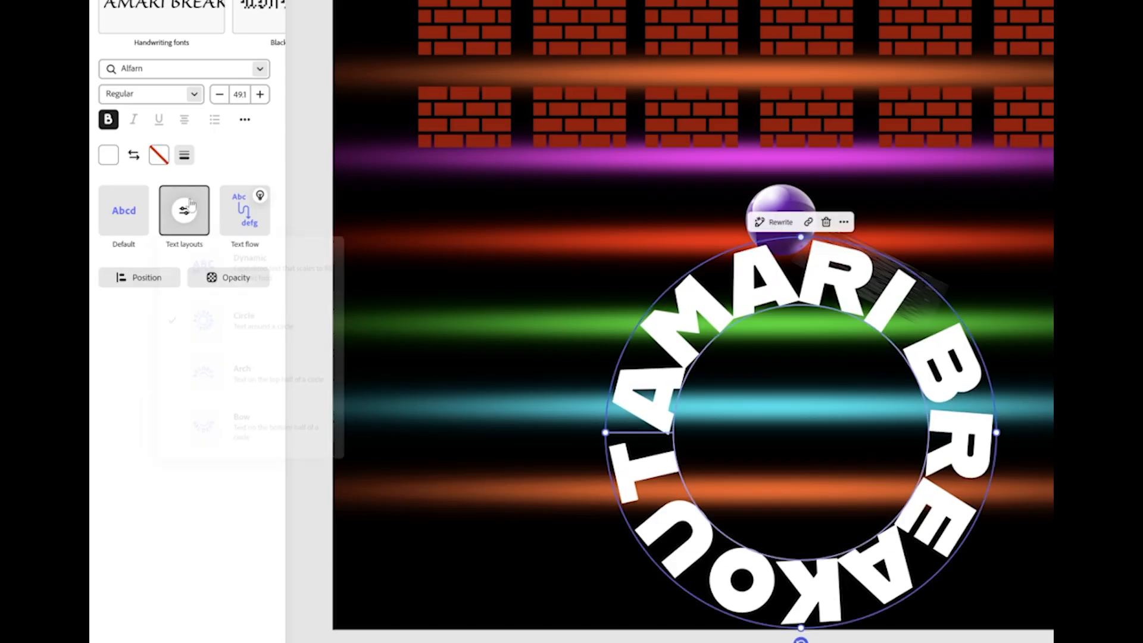
pyautogui.click(124, 210)
# Step: Reposition the title text between the cyan and lower orange beams, centred beneath the purple ball
pyautogui.moveTo(933, 352); pyautogui.dragTo(914, 467)
pyautogui.click(1007, 549)
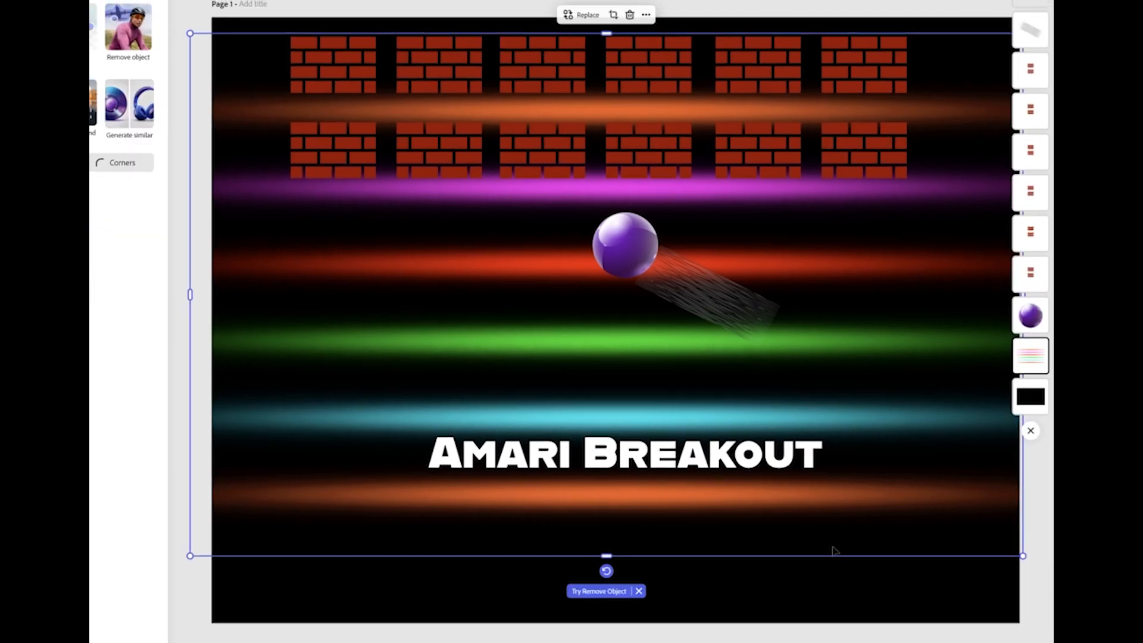
pyautogui.click(874, 615)
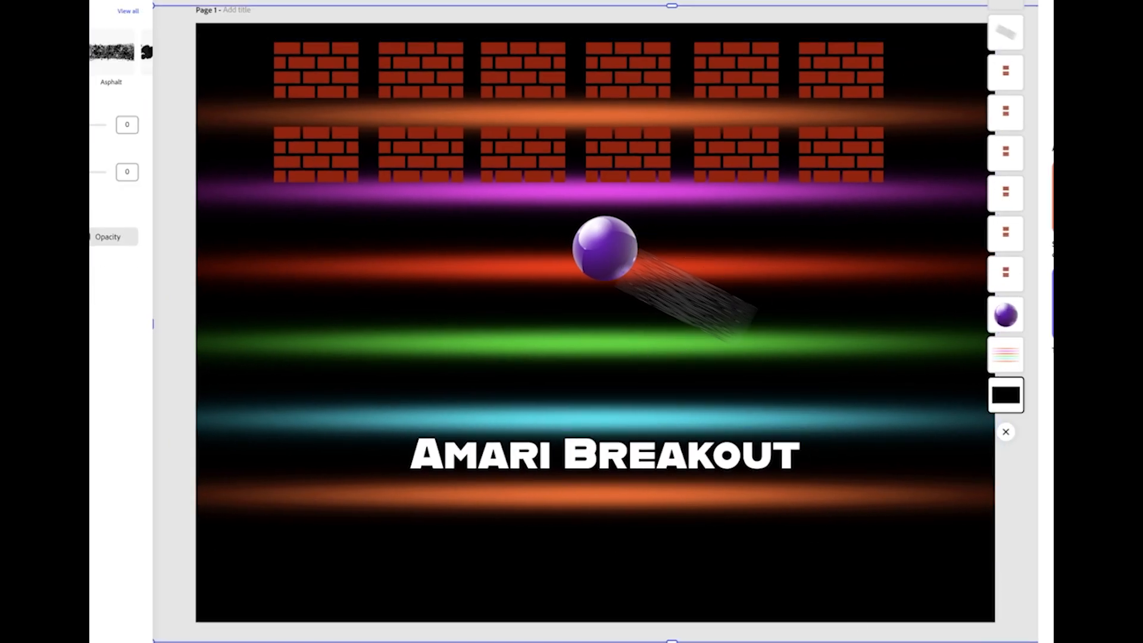
# Step: Rename the design with the author's title and name followed by "brakout Title Screen"
pyautogui.click(252, 3)
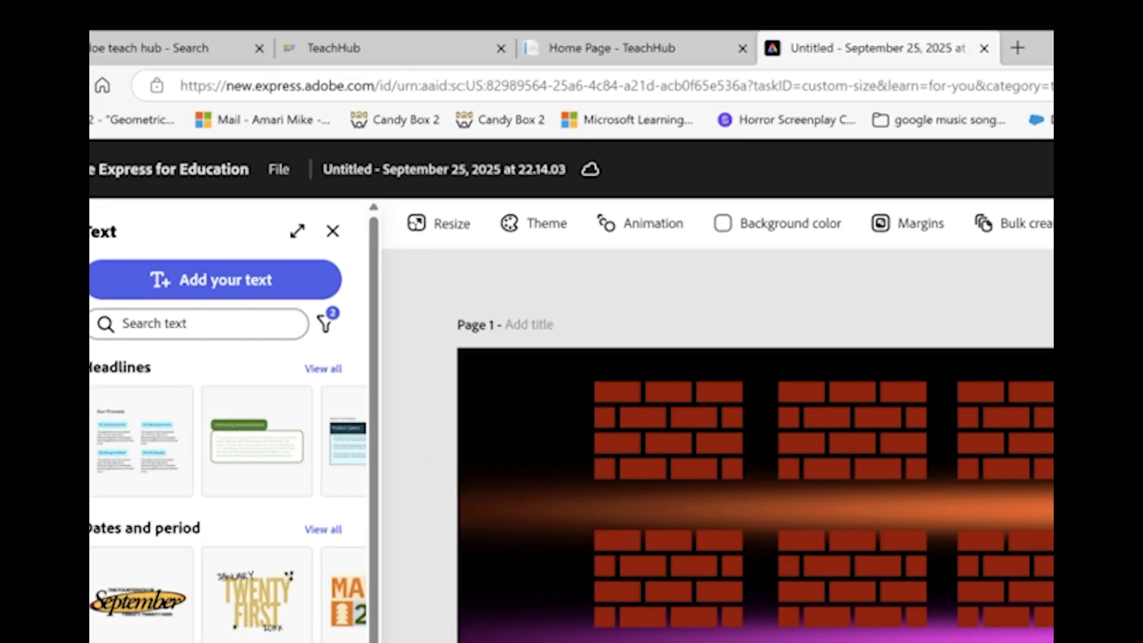
pyautogui.click(472, 169)
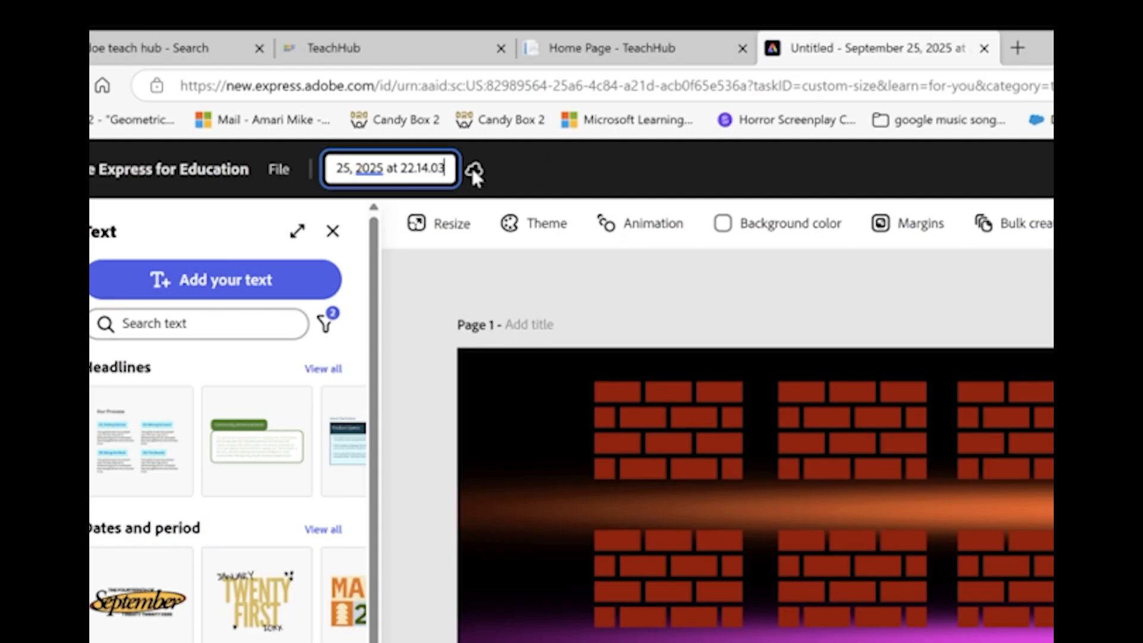
pyautogui.hotkey('ctrl', 'a')
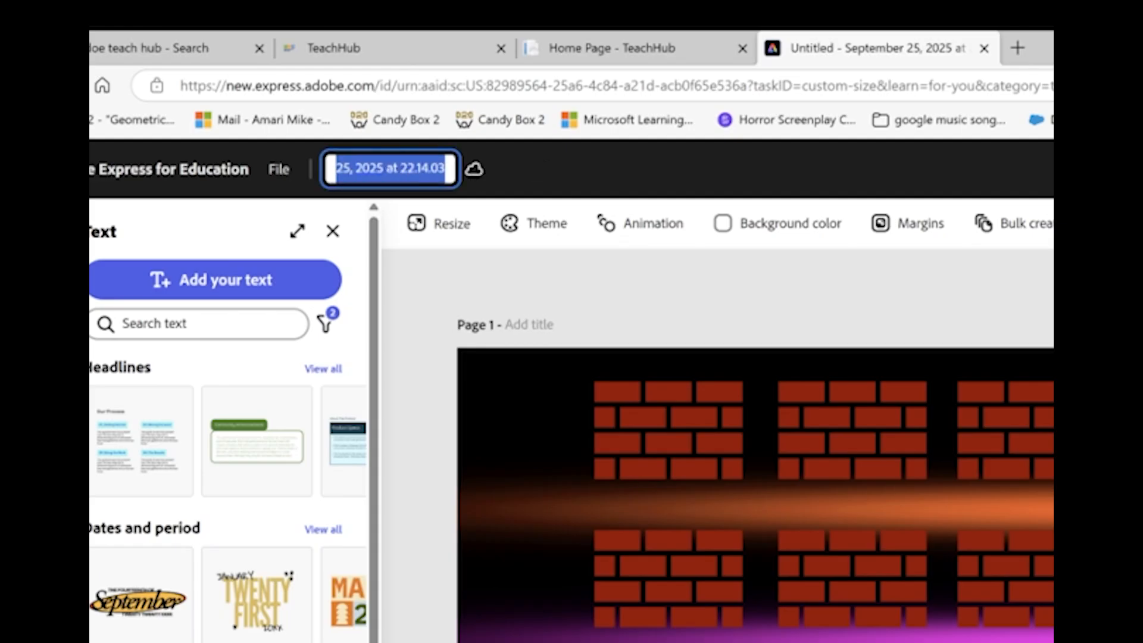
pyautogui.press('BackSpace')
pyautogui.write('Mr.')
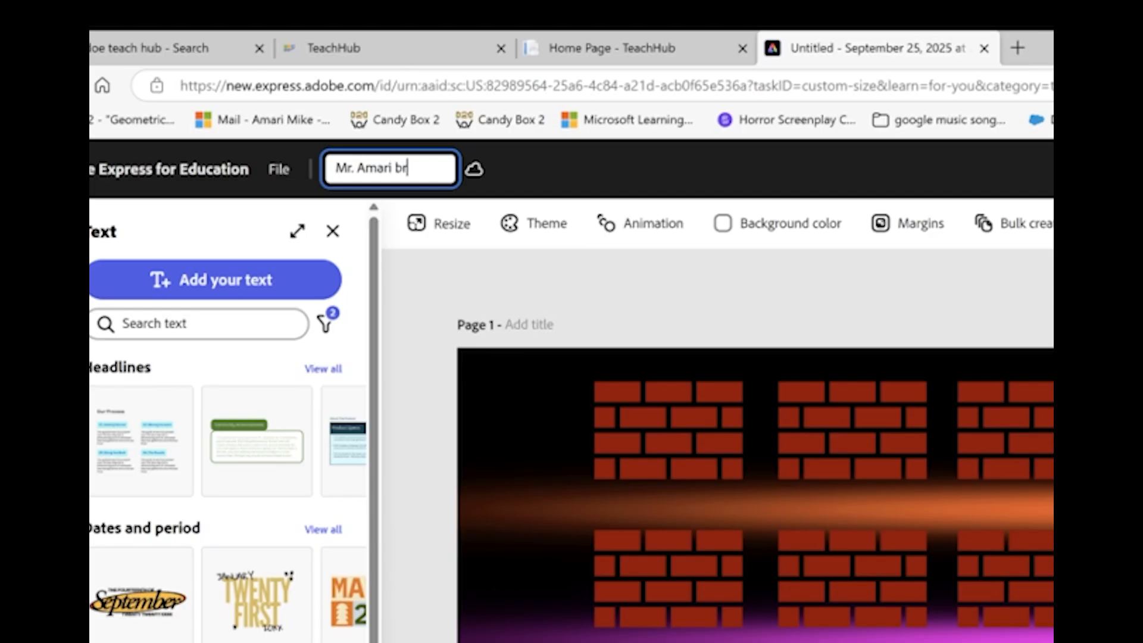
pyautogui.write('Amari brakout')
pyautogui.write(' Title')
pyautogui.write(' Screen')
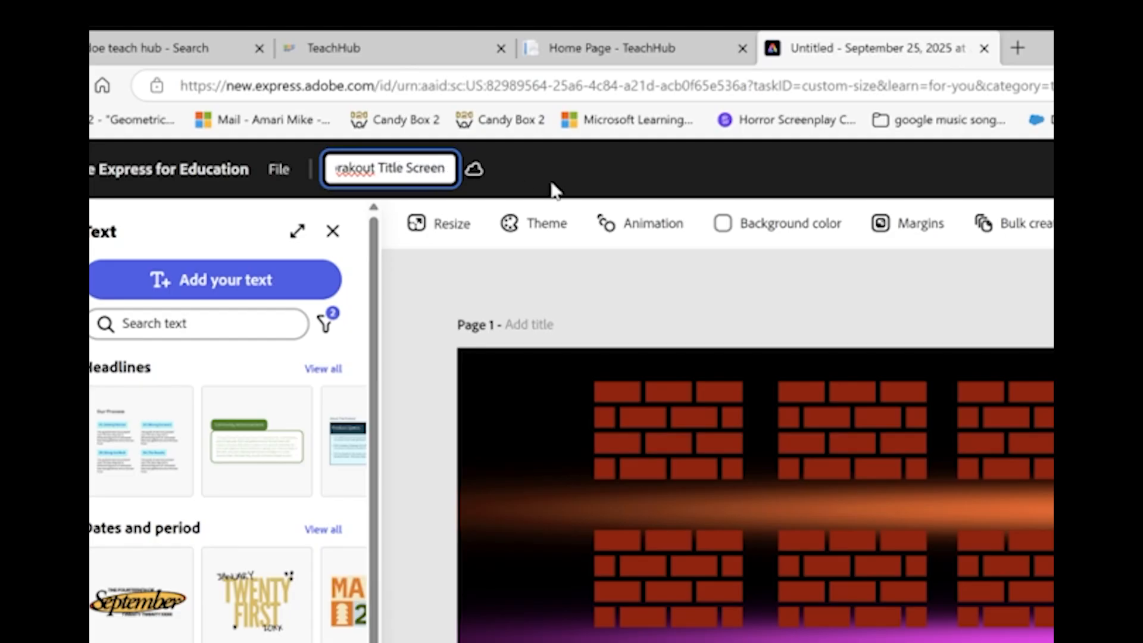
pyautogui.press('Return')
# Step: Correct the misspelled "brakout" in the design's name to "breakout"
pyautogui.click(445, 169)
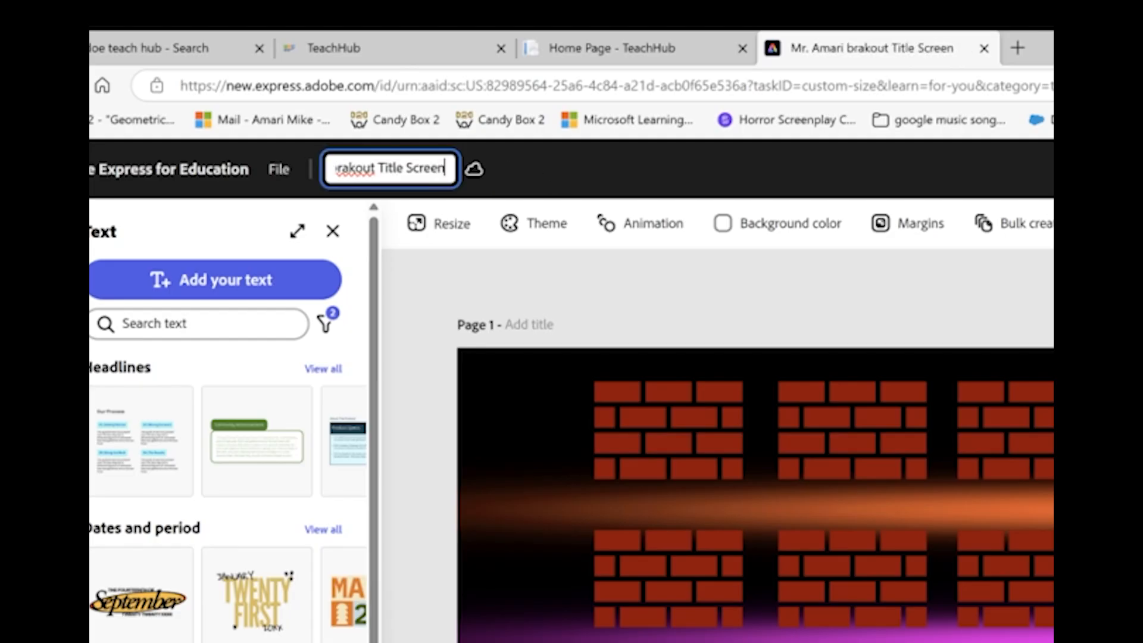
pyautogui.click(337, 168)
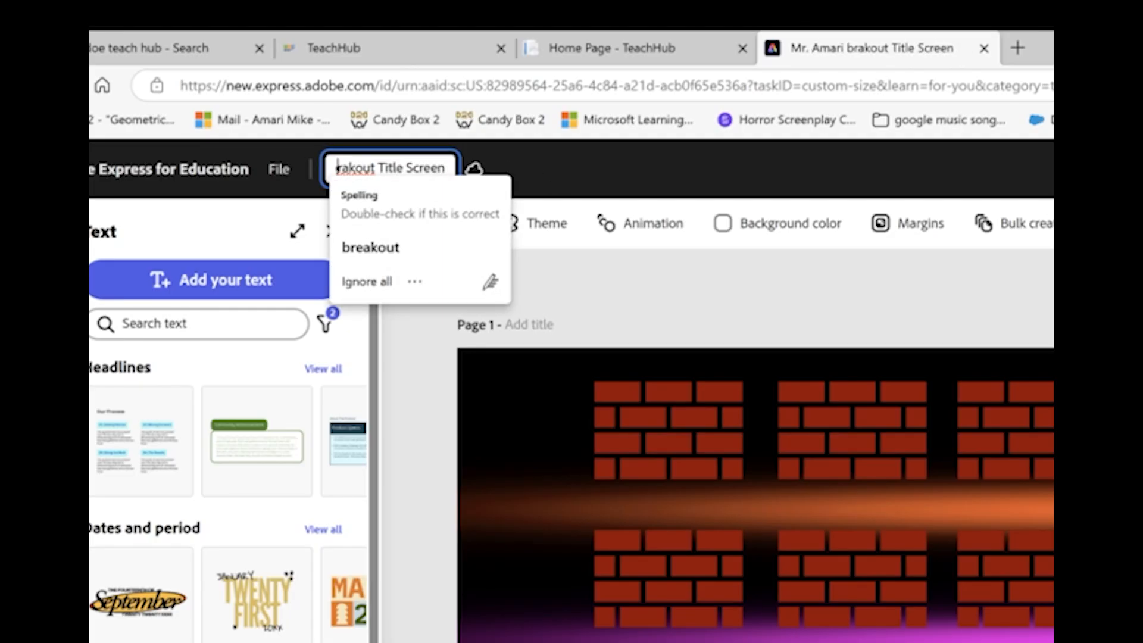
pyautogui.click(396, 250)
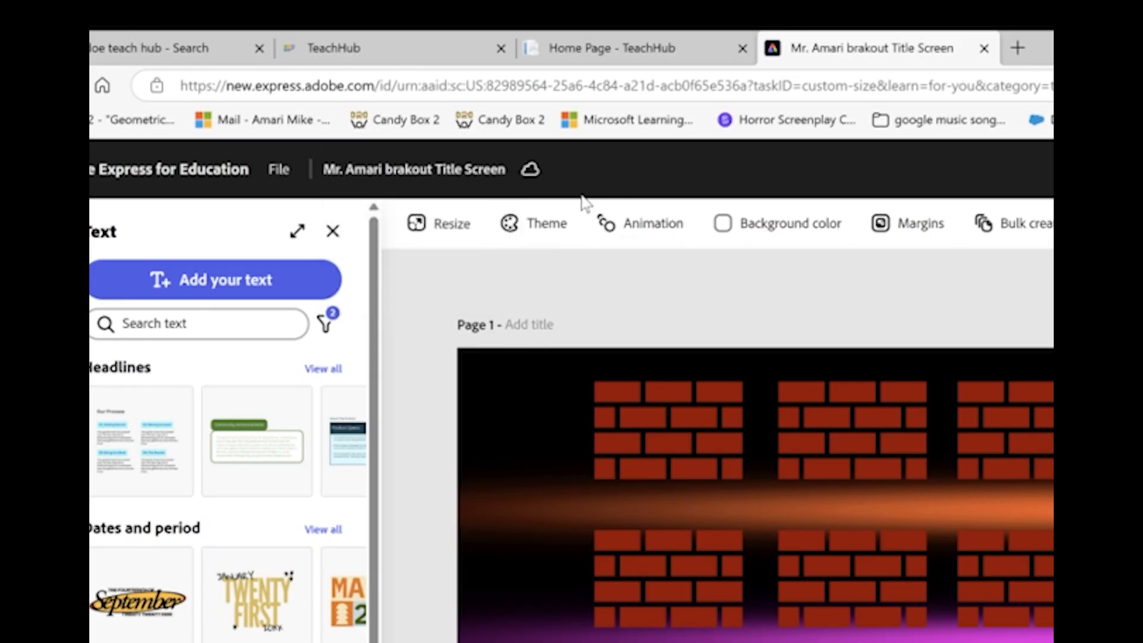
pyautogui.click(424, 171)
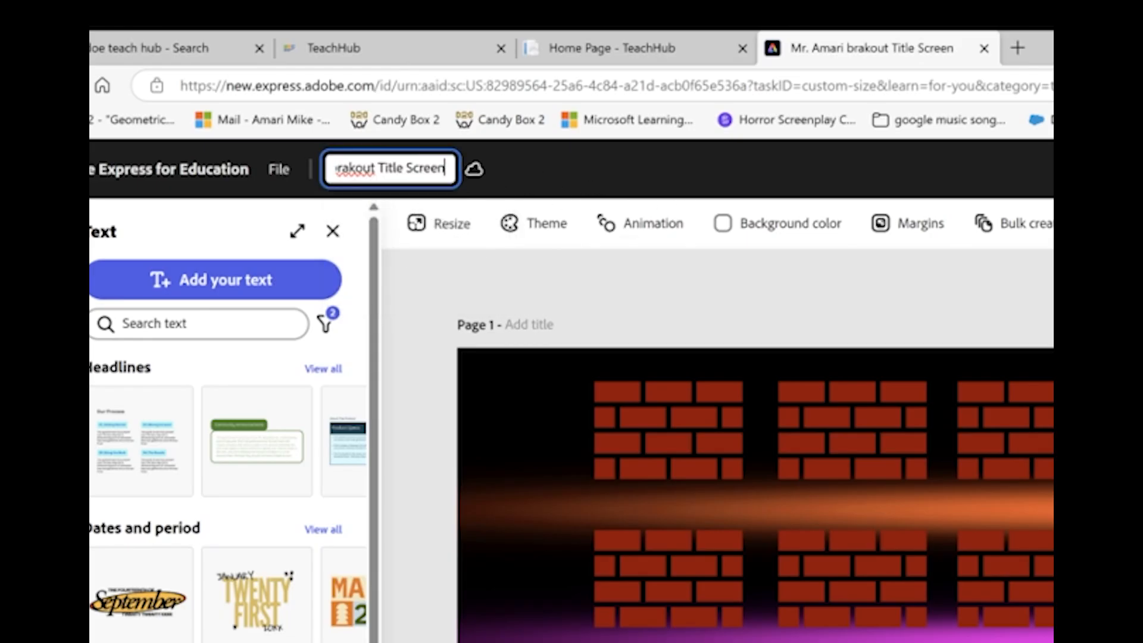
pyautogui.click(342, 168)
pyautogui.write('e')
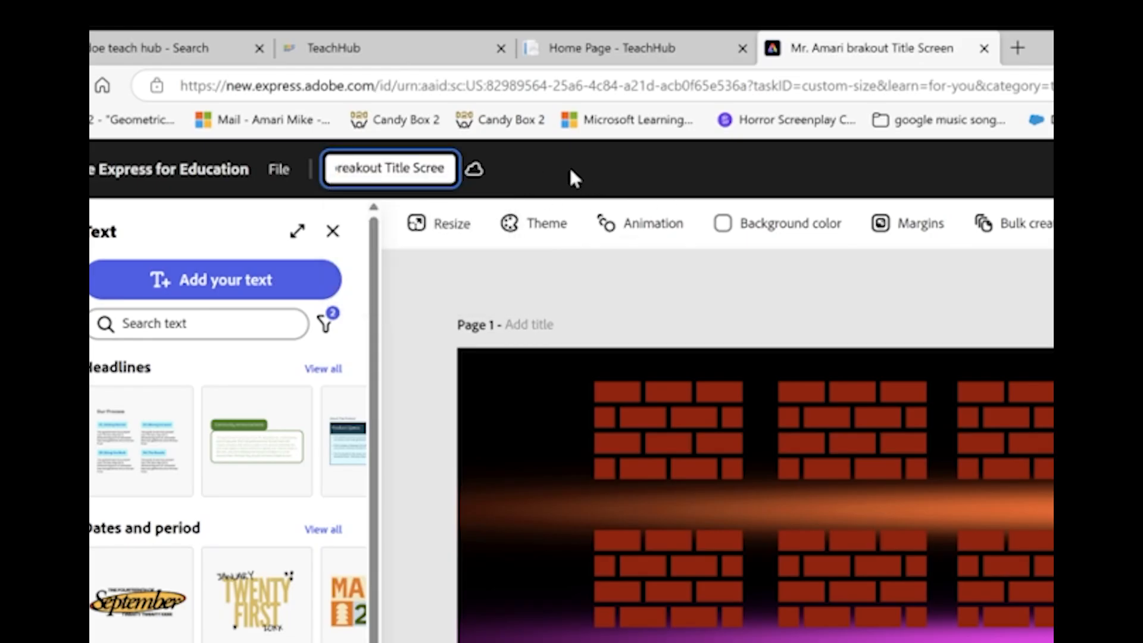
pyautogui.click(571, 171)
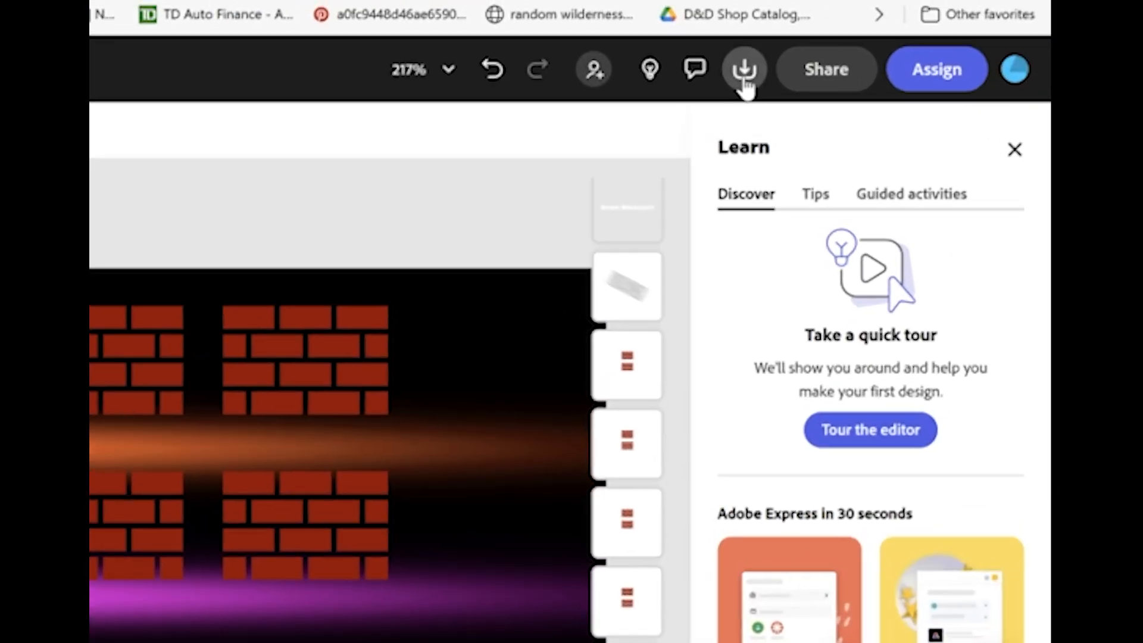
# Step: Download the title screen as a 640 × 480 px PNG and save it to the OneDrive - Personal folder
pyautogui.click(744, 71)
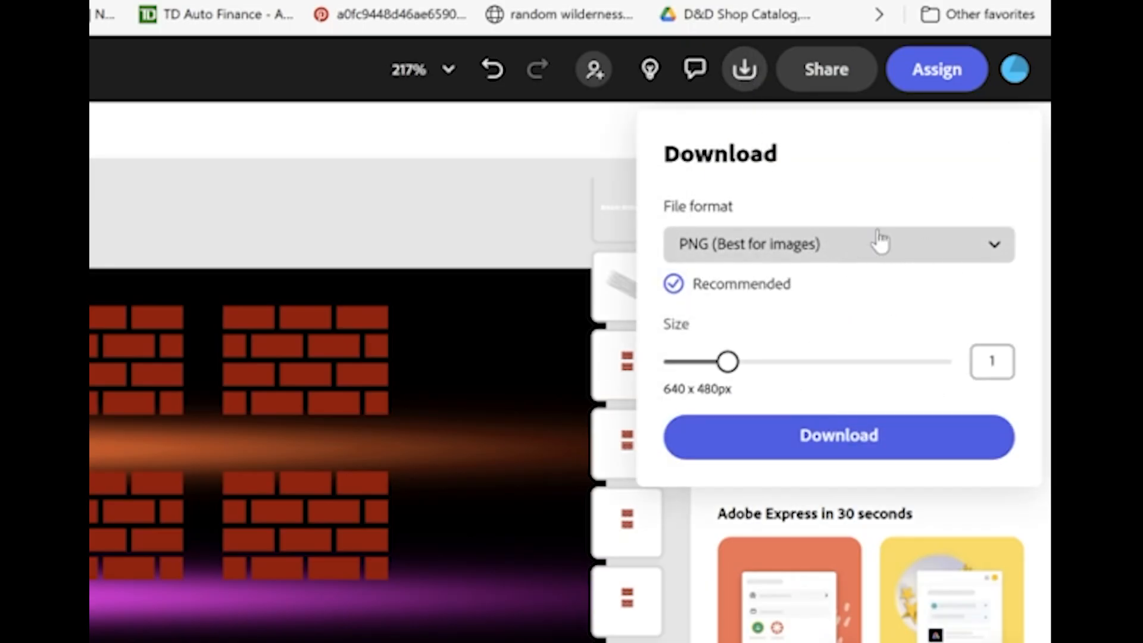
pyautogui.click(983, 252)
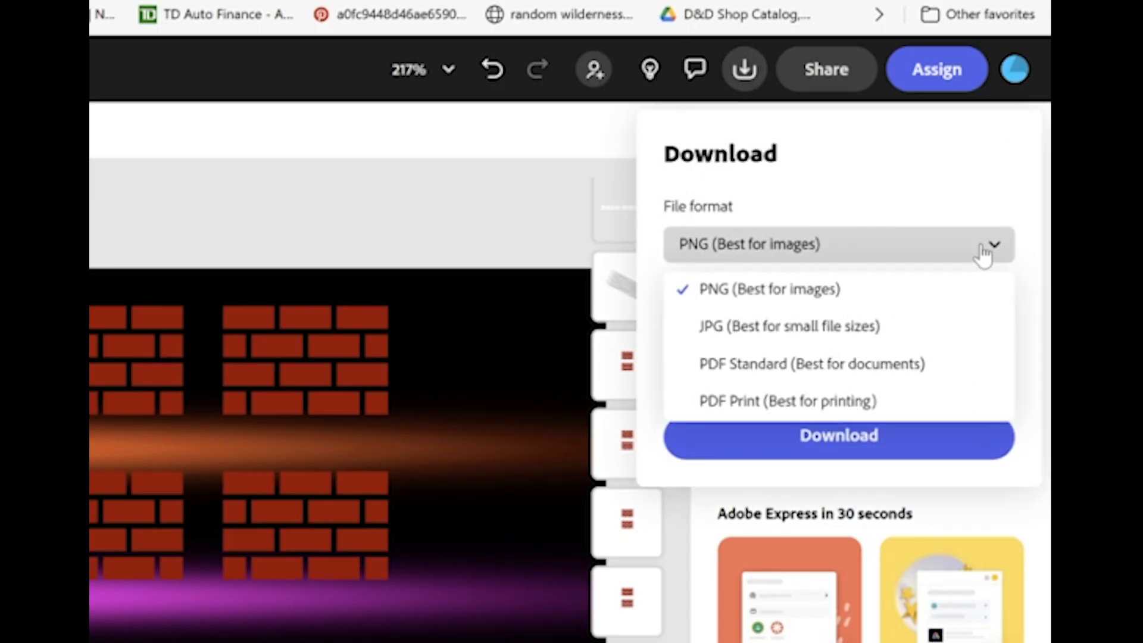
pyautogui.click(984, 254)
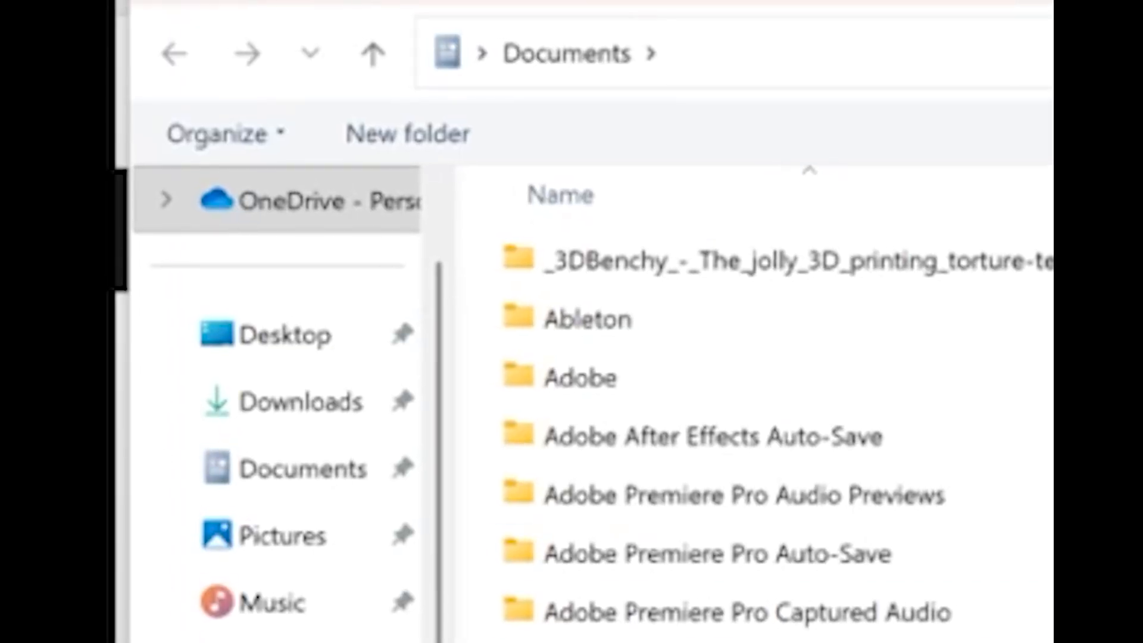
pyautogui.scroll(2, 358, 628)
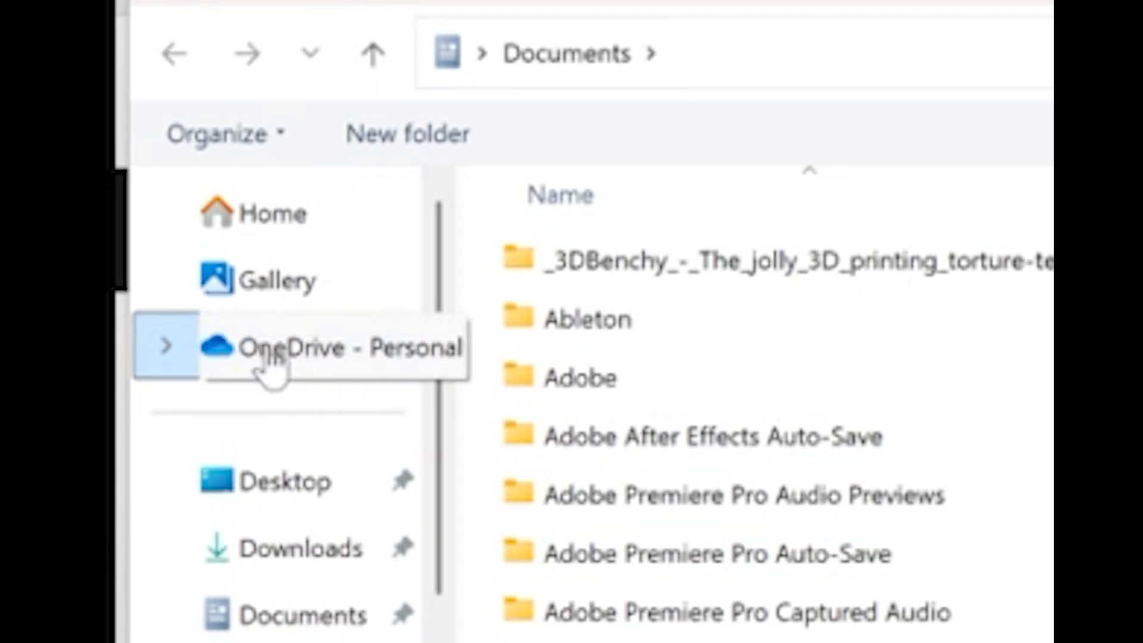
pyautogui.click(334, 357)
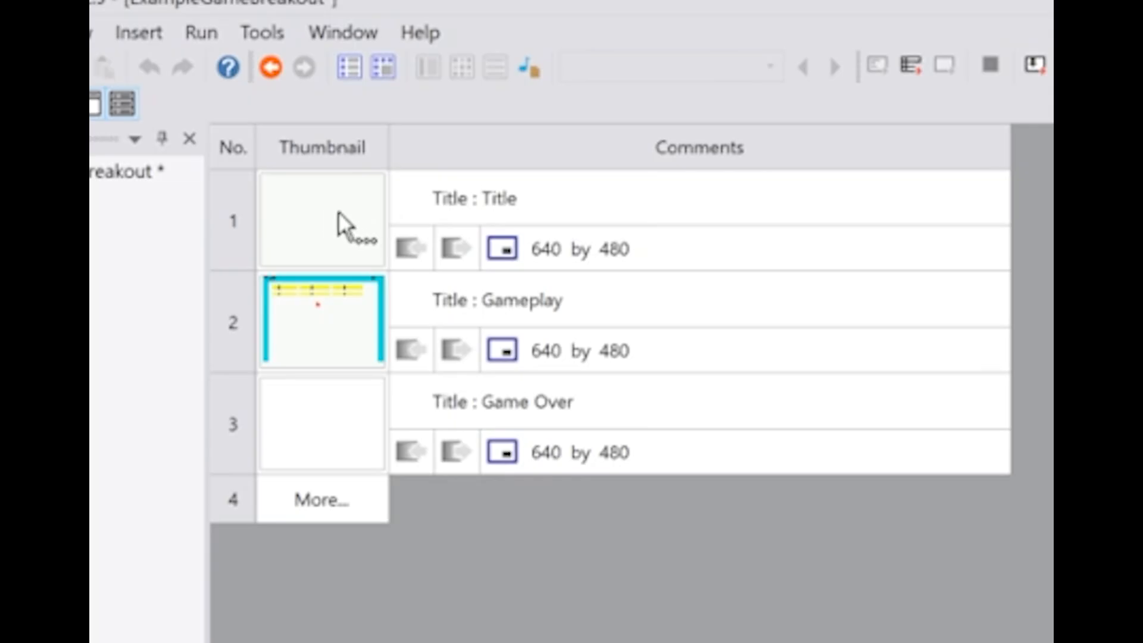
# Step: Switch to Clickteam Fusion, insert a Backdrop object into the Title frame and enlarge it to roughly cover the frame
pyautogui.doubleClick(338, 212)
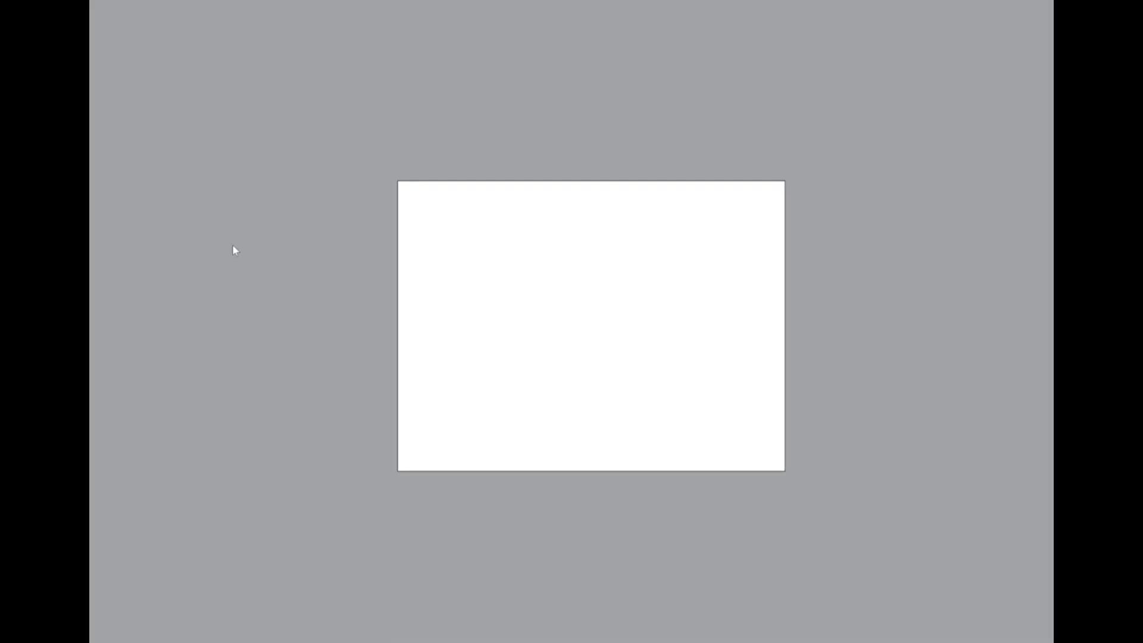
pyautogui.rightClick(451, 245)
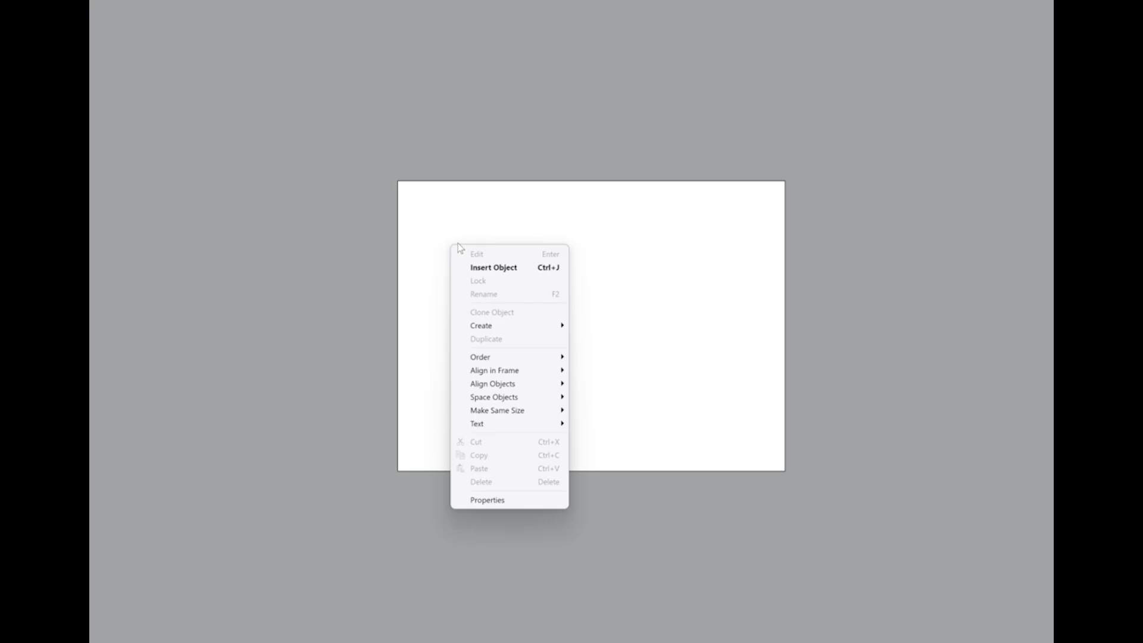
pyautogui.click(492, 271)
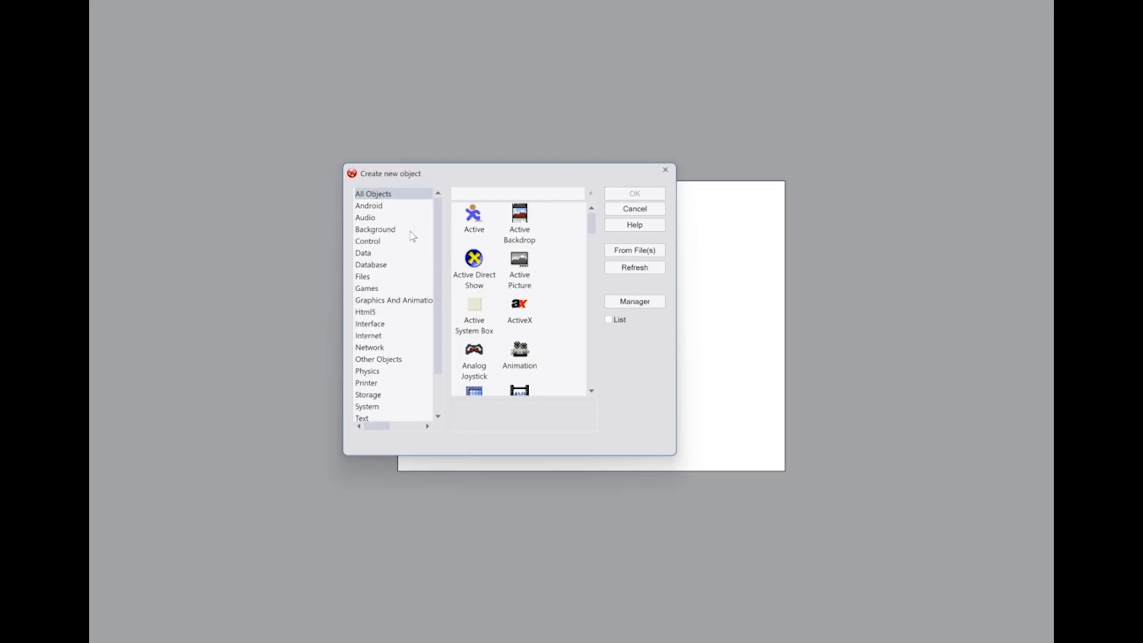
pyautogui.click(376, 230)
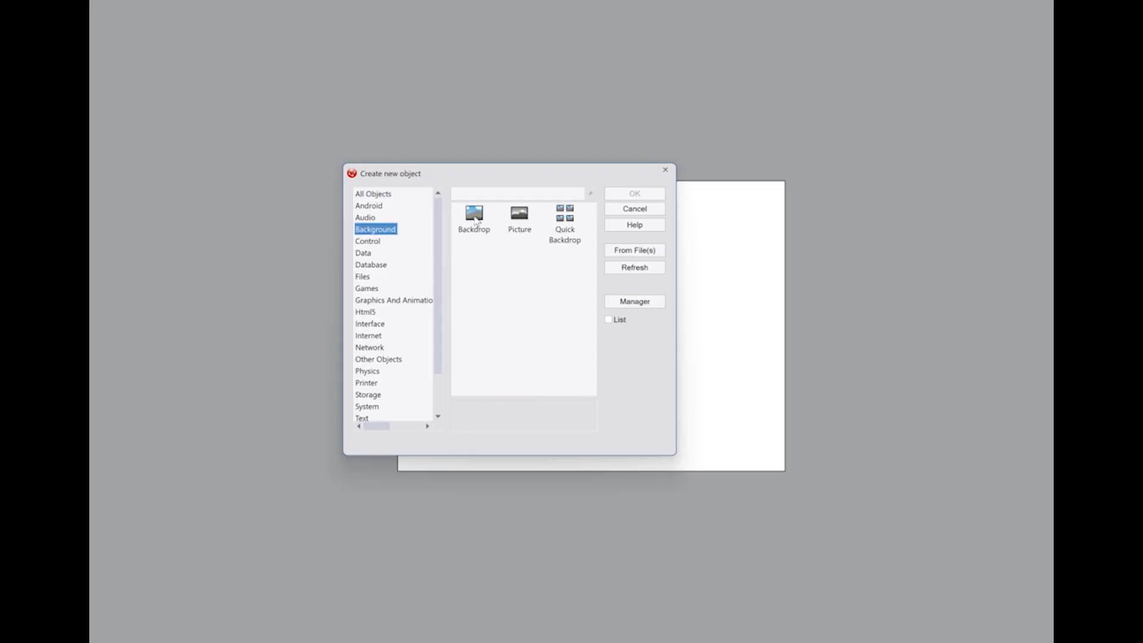
pyautogui.click(475, 214)
pyautogui.click(635, 193)
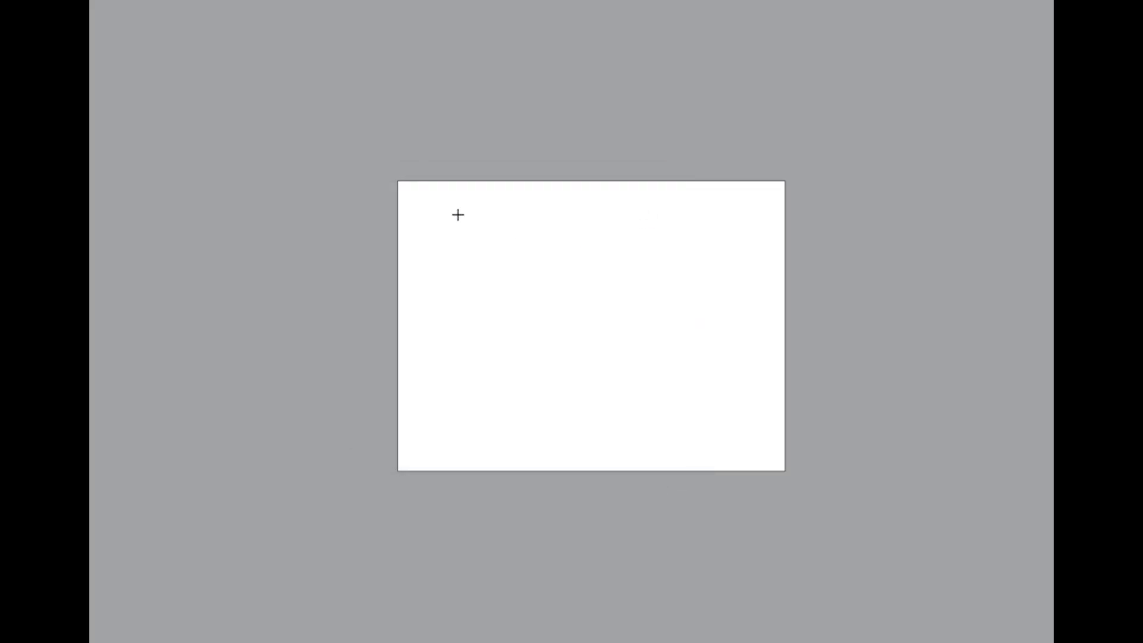
pyautogui.click(462, 214)
pyautogui.moveTo(422, 206); pyautogui.dragTo(793, 488)
pyautogui.moveTo(698, 426); pyautogui.dragTo(696, 406)
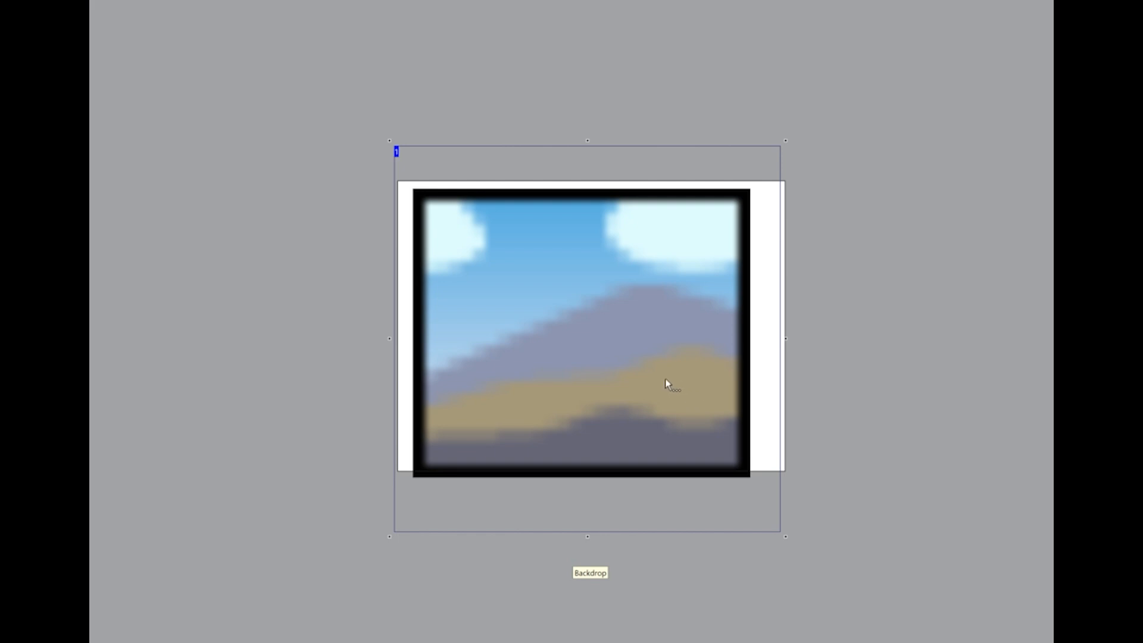
# Step: Open the backdrop's image in a maximized image editor and clear its default picture
pyautogui.doubleClick(656, 313)
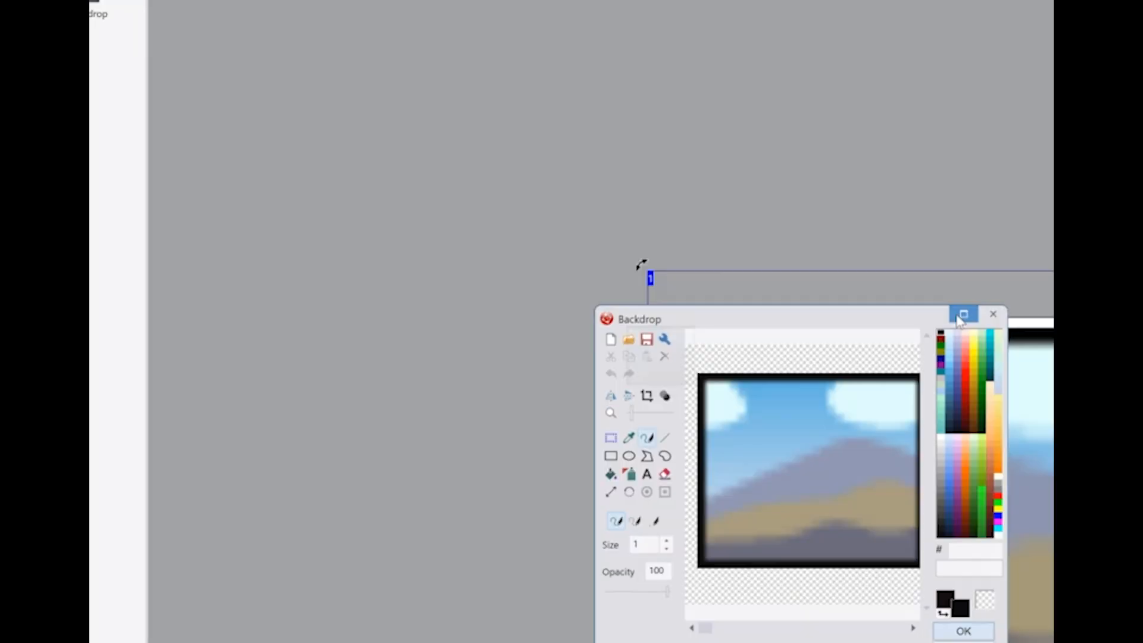
pyautogui.click(630, 179)
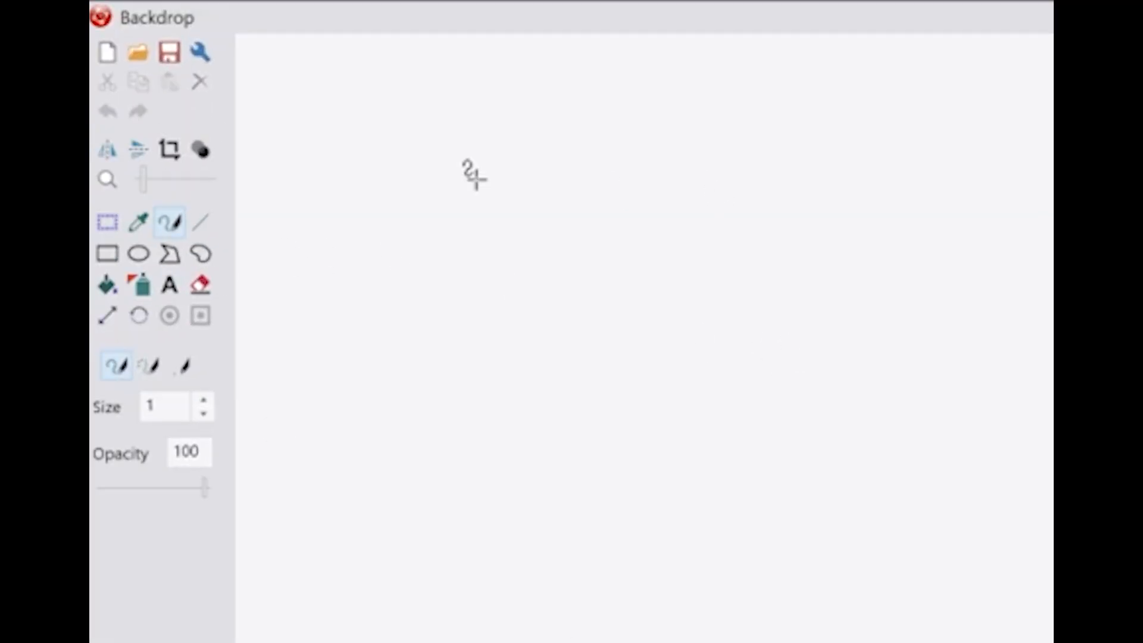
pyautogui.click(105, 55)
# Step: Start importing an image file into the backdrop and browse to the OneDrive - Personal folder
pyautogui.click(142, 52)
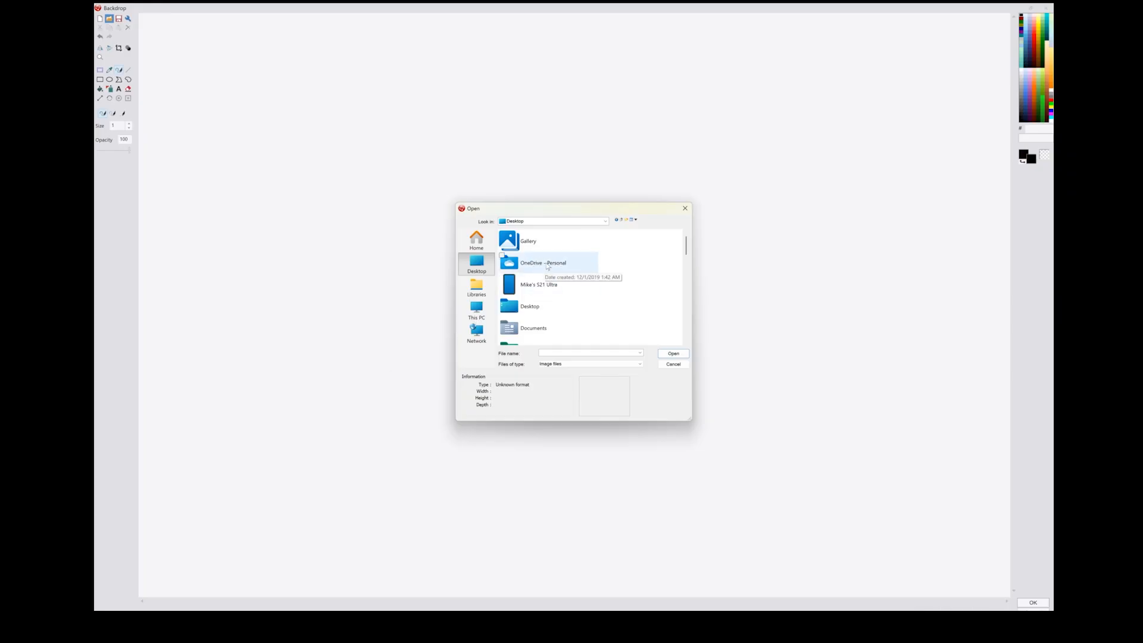
pyautogui.doubleClick(547, 266)
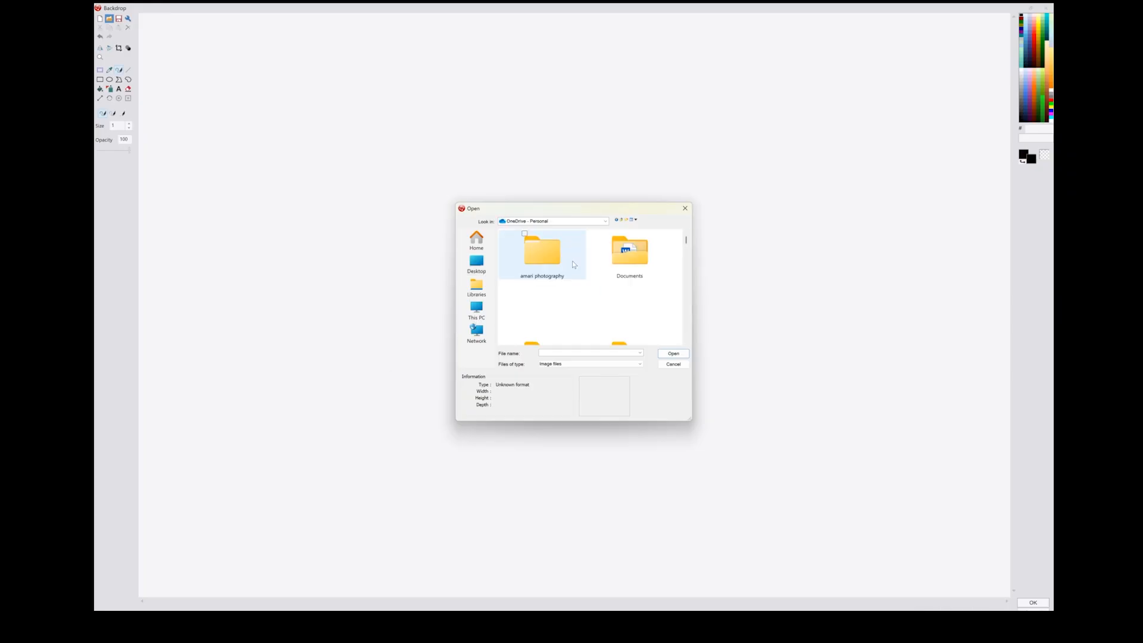
pyautogui.scroll(-3, 592, 301)
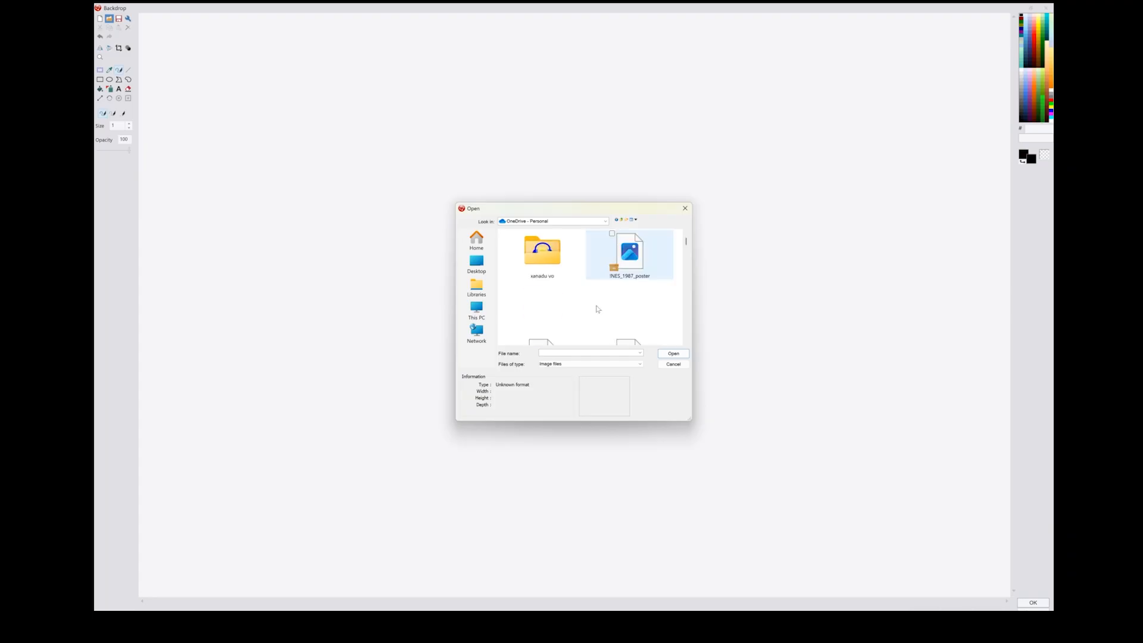
pyautogui.scroll(-2, 597, 308)
pyautogui.write('mr')
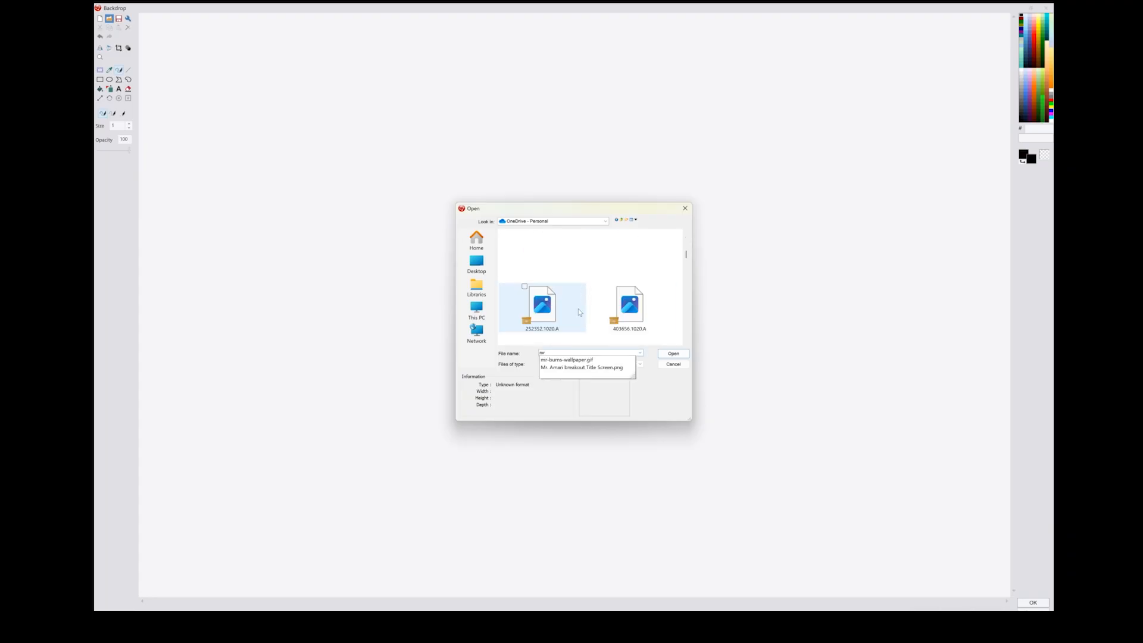
pyautogui.press('Down')
pyautogui.moveTo(545, 353); pyautogui.dragTo(535, 353)
pyautogui.press('BackSpace')
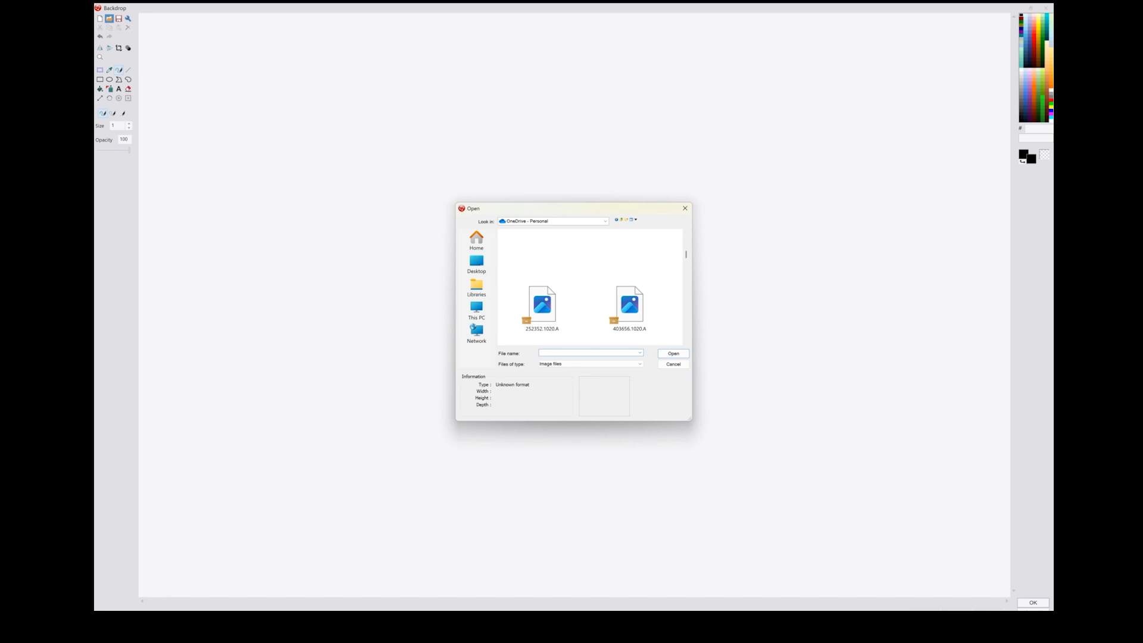
# Step: Import the downloaded "breakout Title Screen" PNG with the default import options and apply it to the backdrop
pyautogui.write('mr')
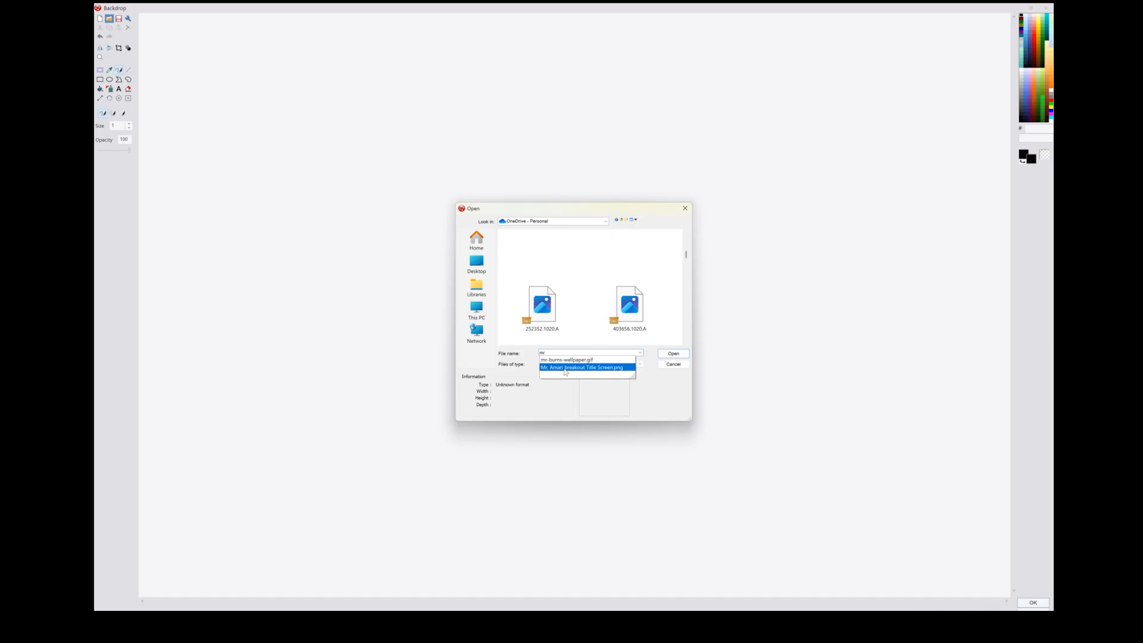
pyautogui.click(565, 368)
pyautogui.click(684, 357)
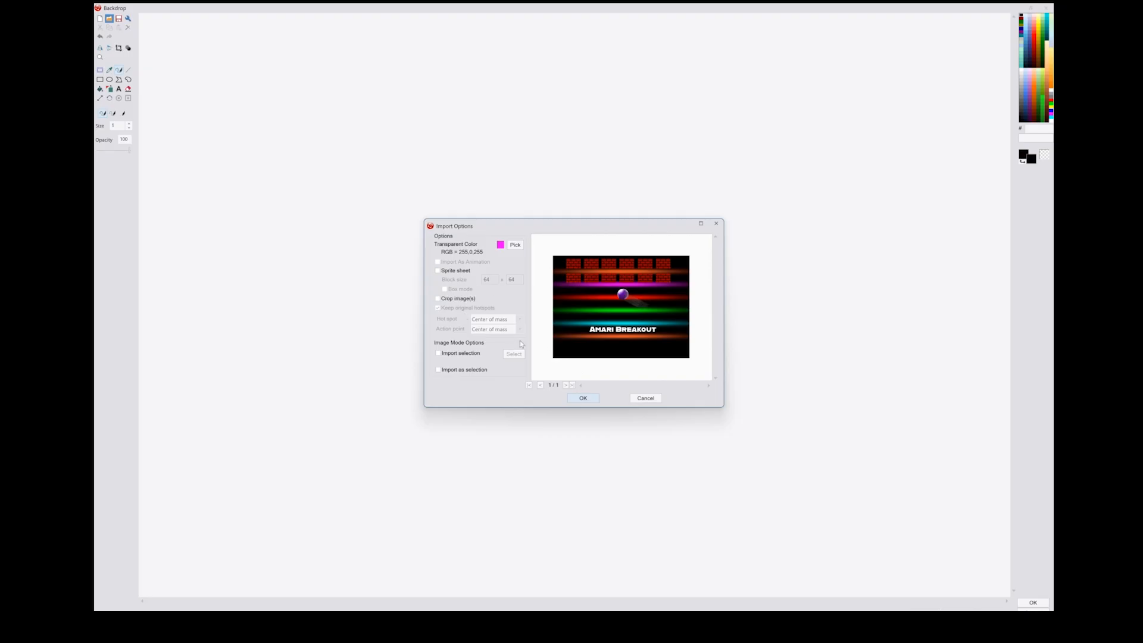
pyautogui.click(587, 403)
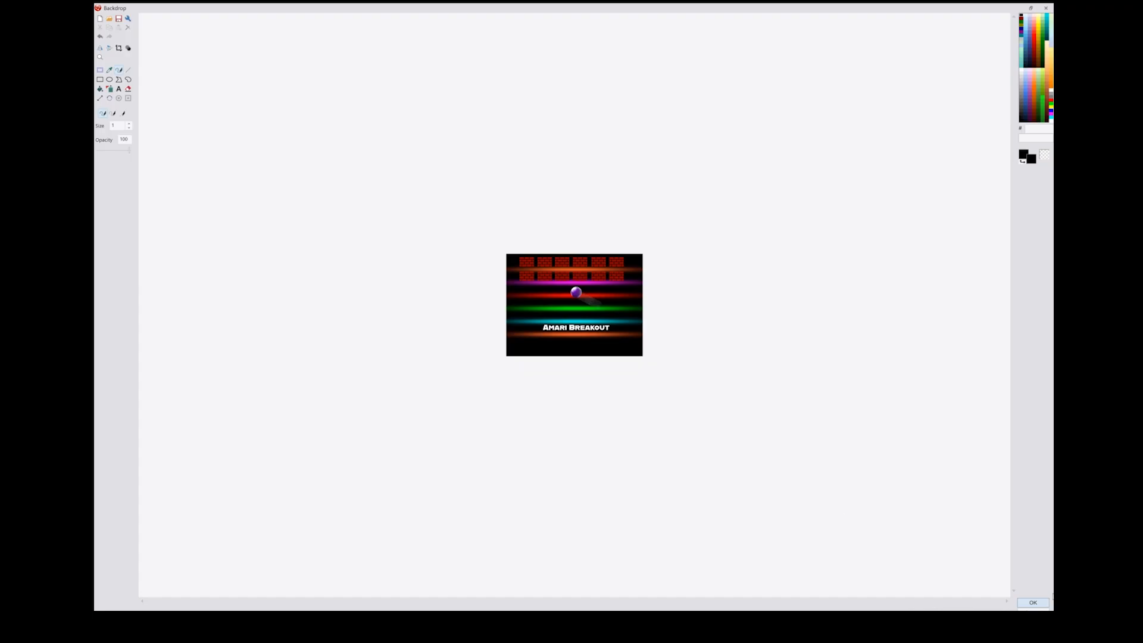
pyautogui.click(1034, 603)
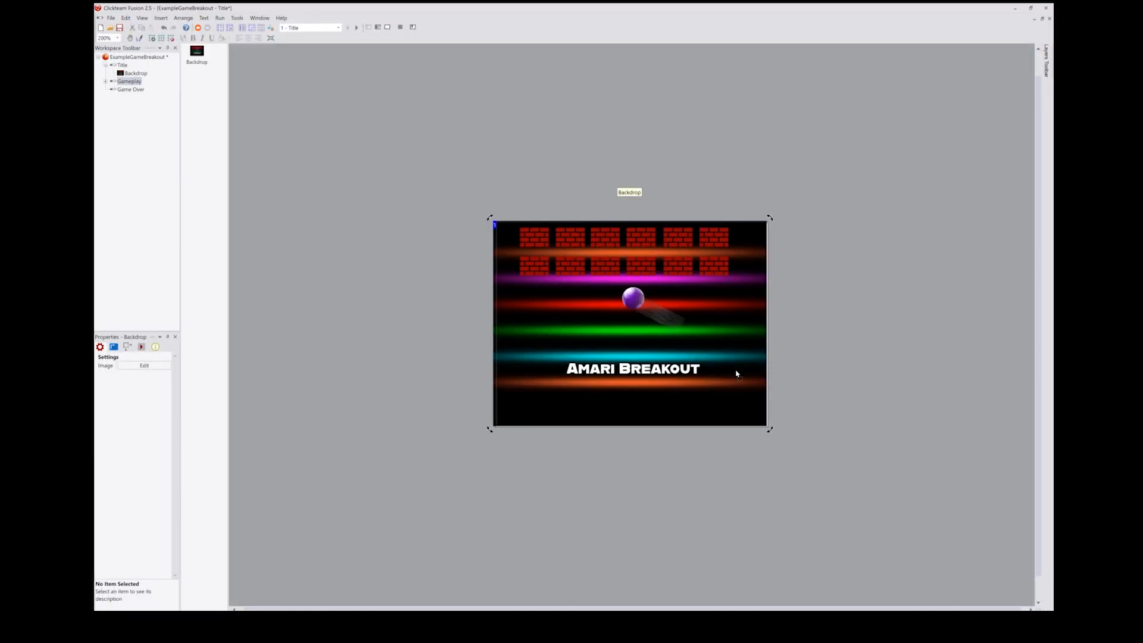
# Step: Deselect the backdrop and run the Title frame to preview it
pyautogui.click(822, 375)
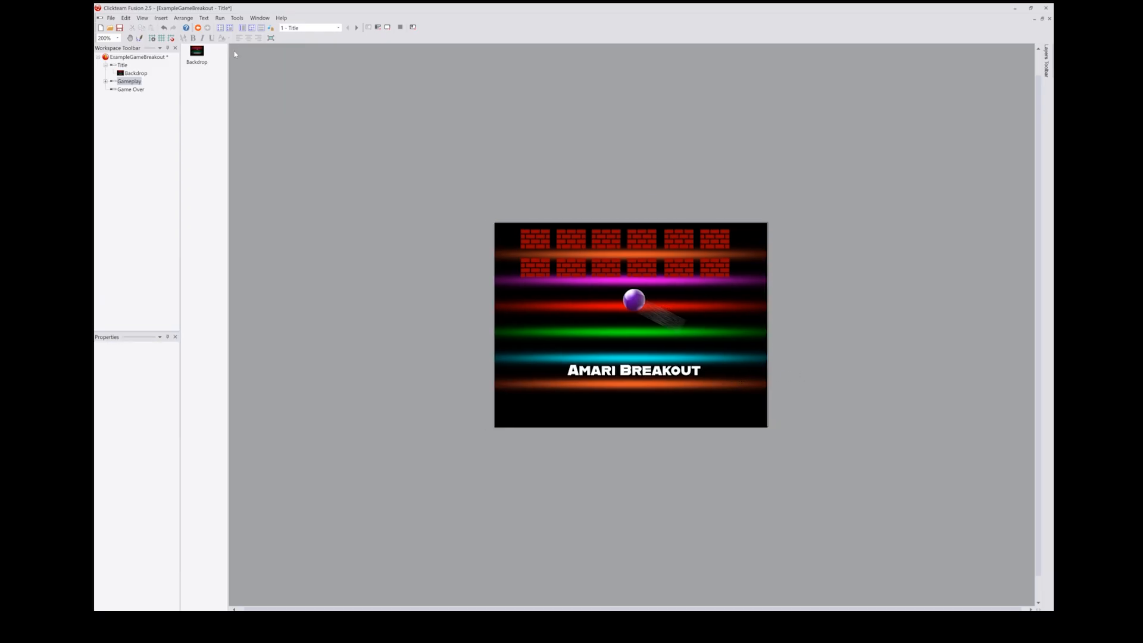
pyautogui.click(220, 18)
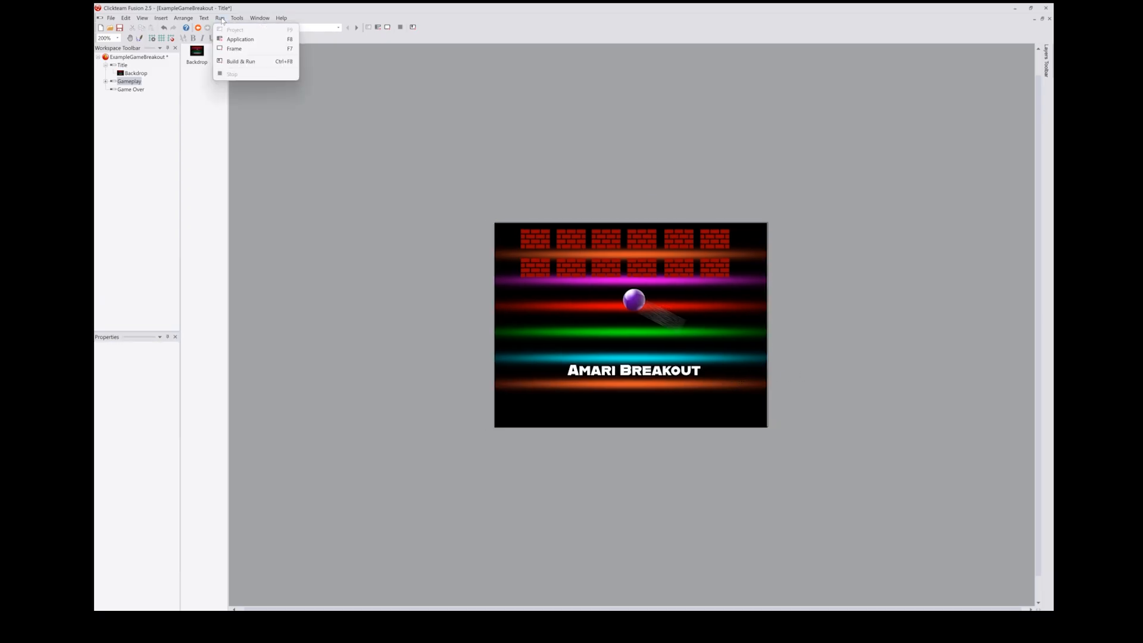
pyautogui.click(250, 49)
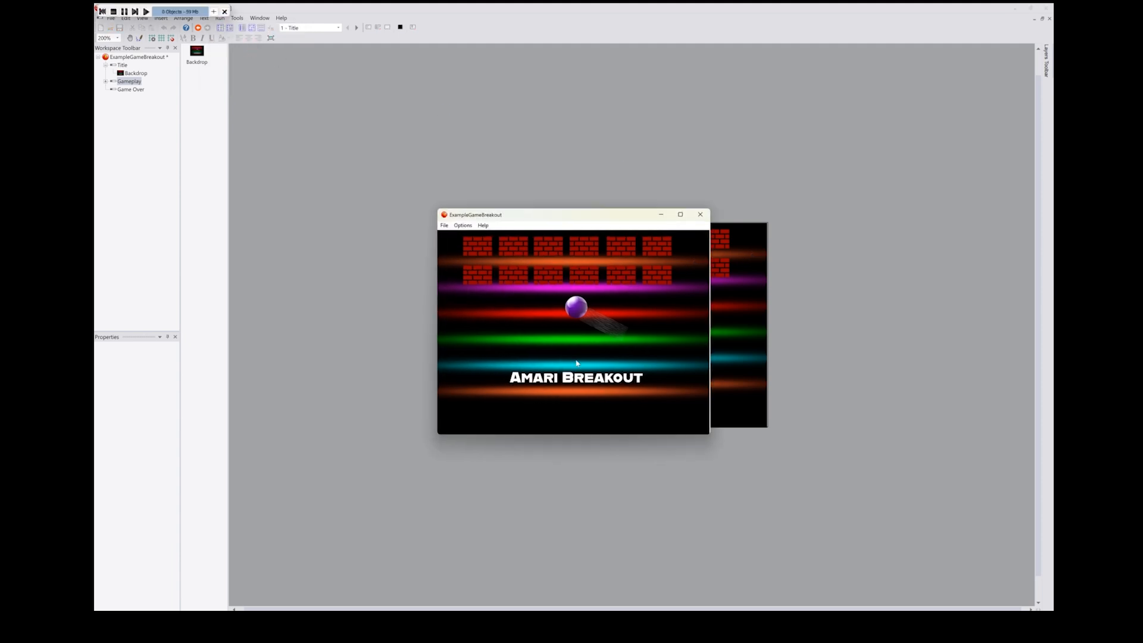
# Step: Nudge the backdrop in the frame editor to line it up with the Title frame's edges
pyautogui.click(479, 456)
pyautogui.moveTo(632, 371); pyautogui.dragTo(630, 367)
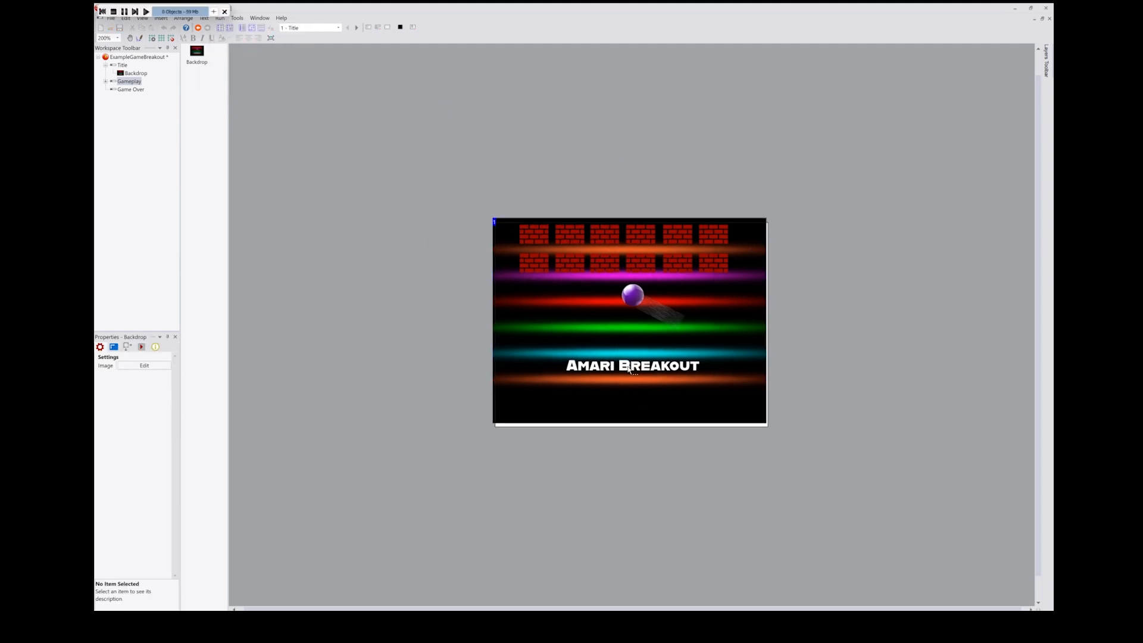
pyautogui.moveTo(672, 396)
pyautogui.mouseDown()
pyautogui.moveTo(680, 409)
pyautogui.moveTo(682, 386)
pyautogui.mouseUp()
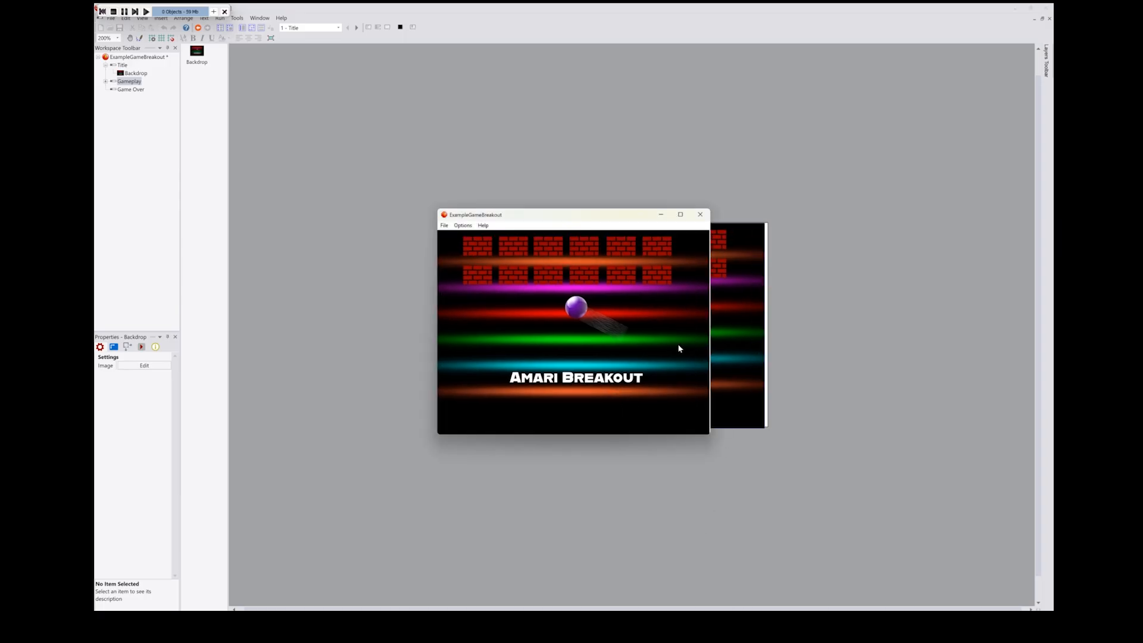
# Step: Close the running frame preview and run the whole application
pyautogui.click(700, 214)
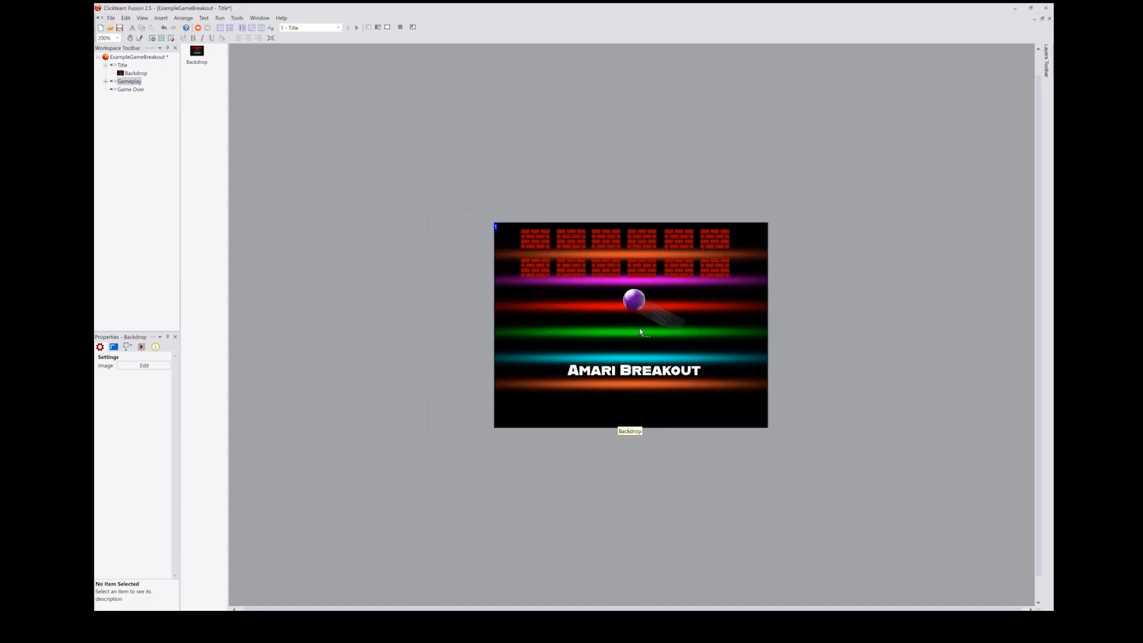
pyautogui.press('F8')
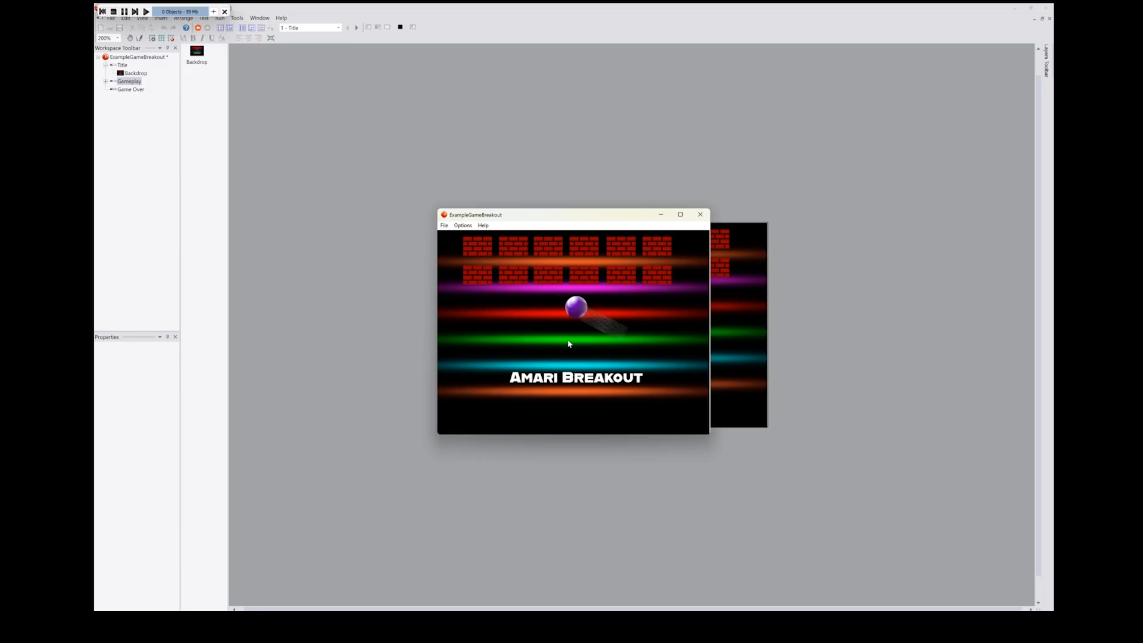